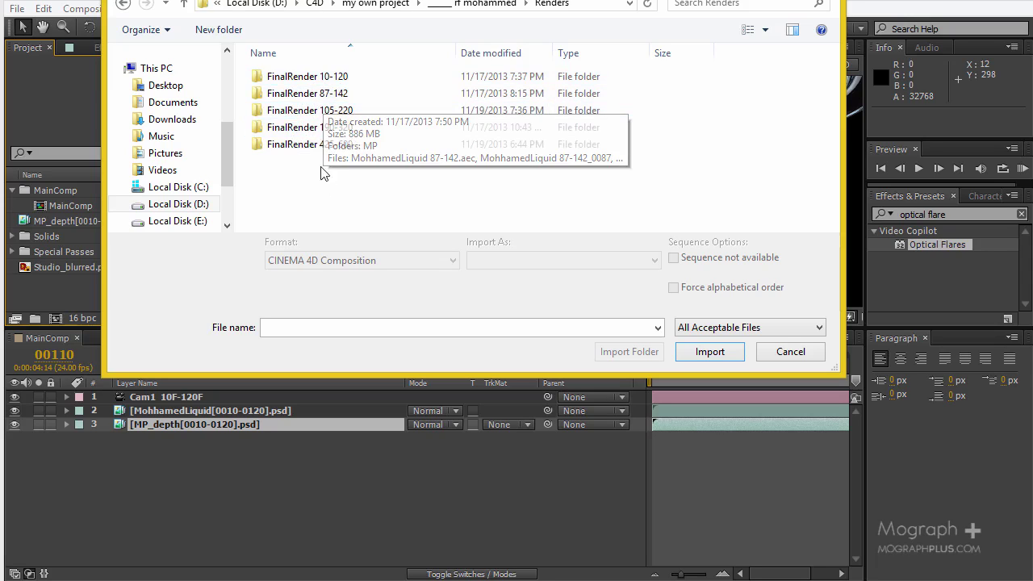
# Browse the FinalRender 10-120 folder for import, look at its PSD sequence and MohhamedLiquid.aec, and close it without importing
pyautogui.moveTo(321, 174)
pyautogui.mouseDown()
pyautogui.moveTo(322, 82)
pyautogui.moveTo(330, 175)
pyautogui.mouseUp()
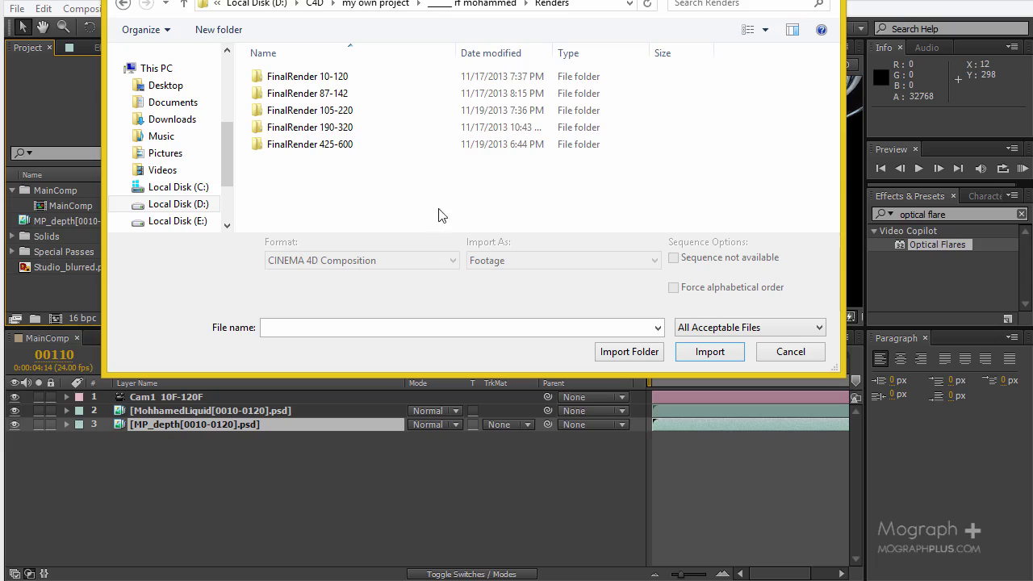
pyautogui.doubleClick(363, 81)
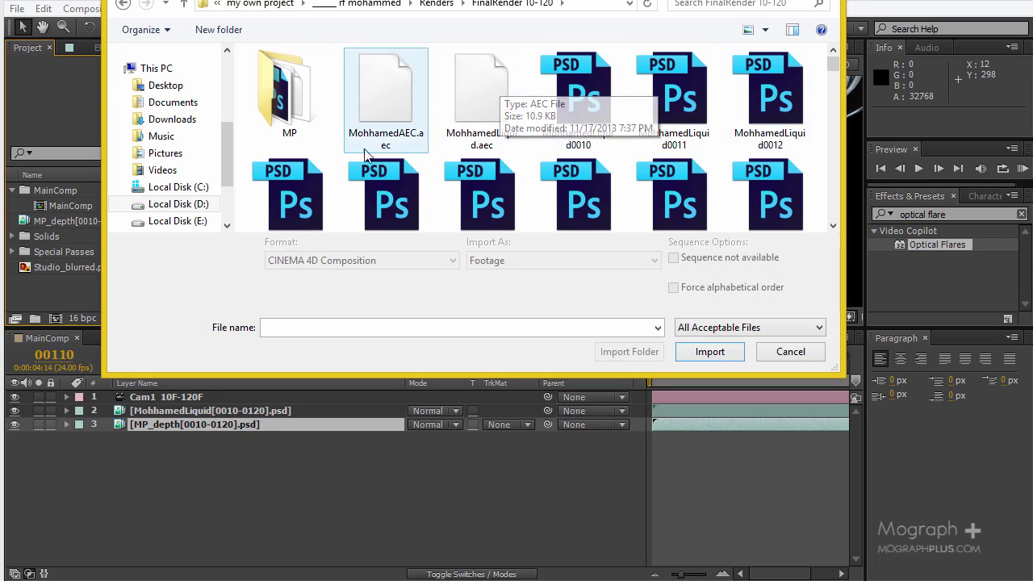
pyautogui.click(418, 173)
pyautogui.scroll(-3, 418, 173)
pyautogui.scroll(3, 418, 173)
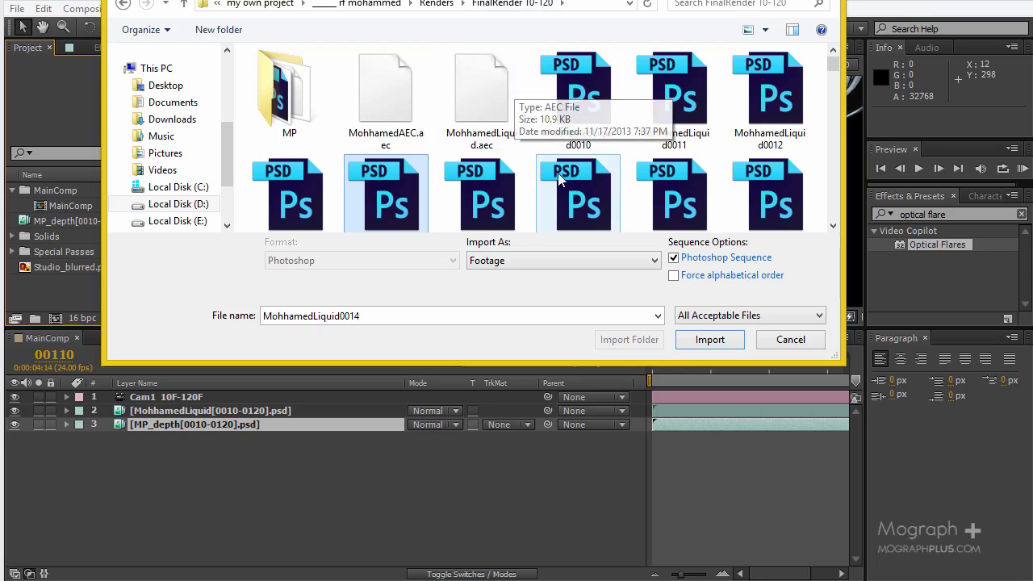
pyautogui.click(504, 96)
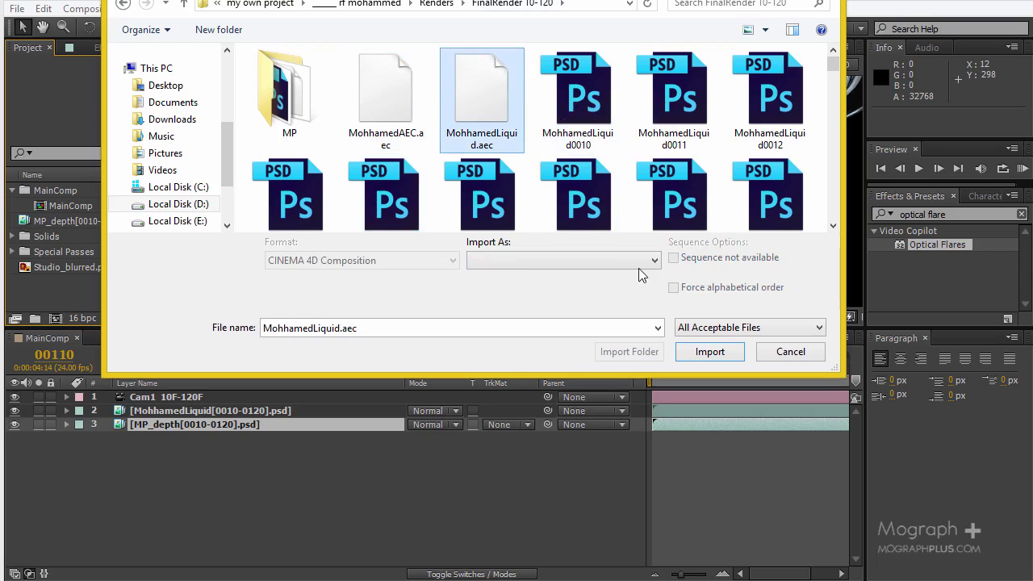
pyautogui.click(773, 356)
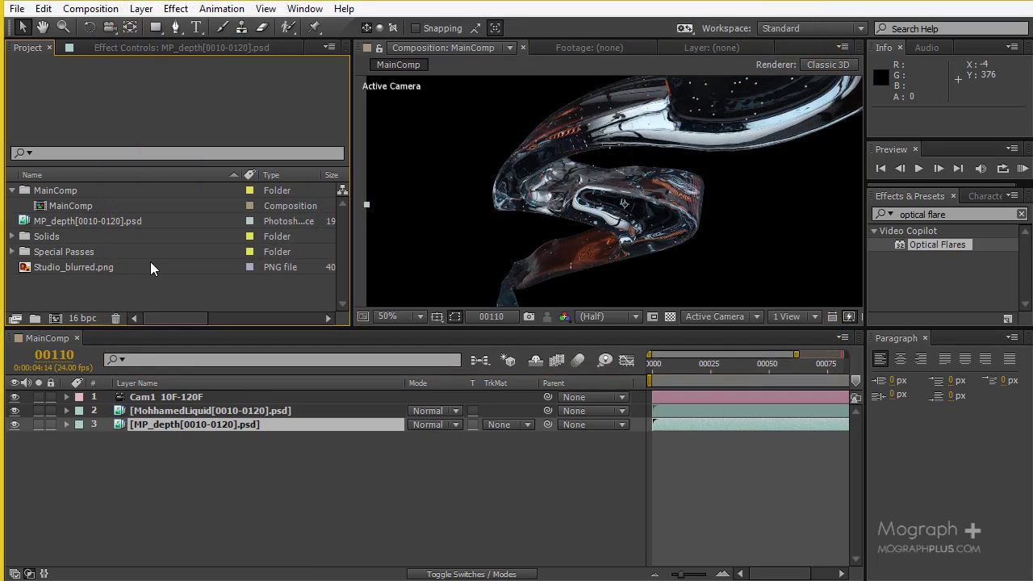
# Expand the Special Passes folder and review the MP_depth sequence and the composition's layers up to the end of the timeline
pyautogui.click(82, 223)
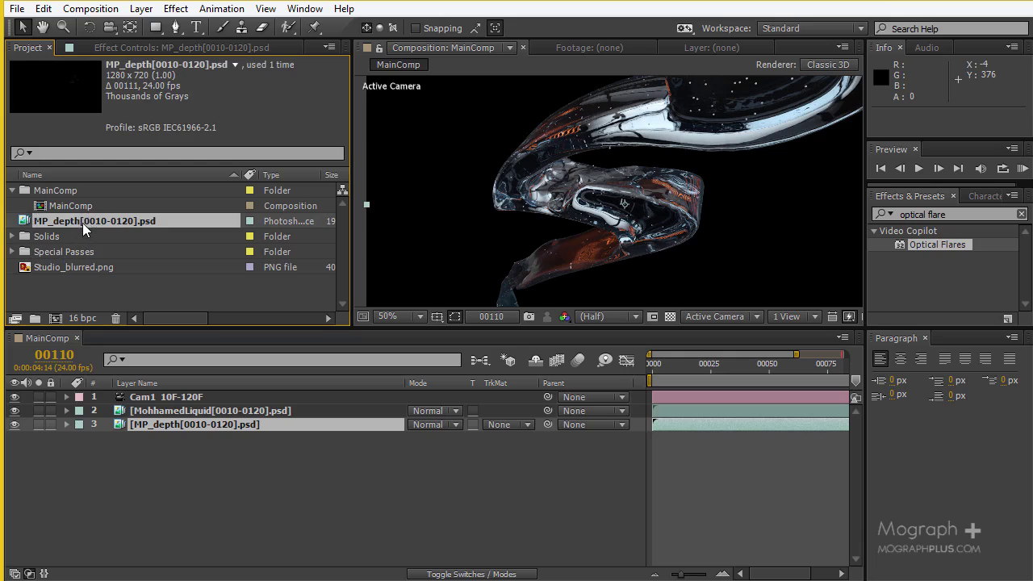
pyautogui.click(13, 252)
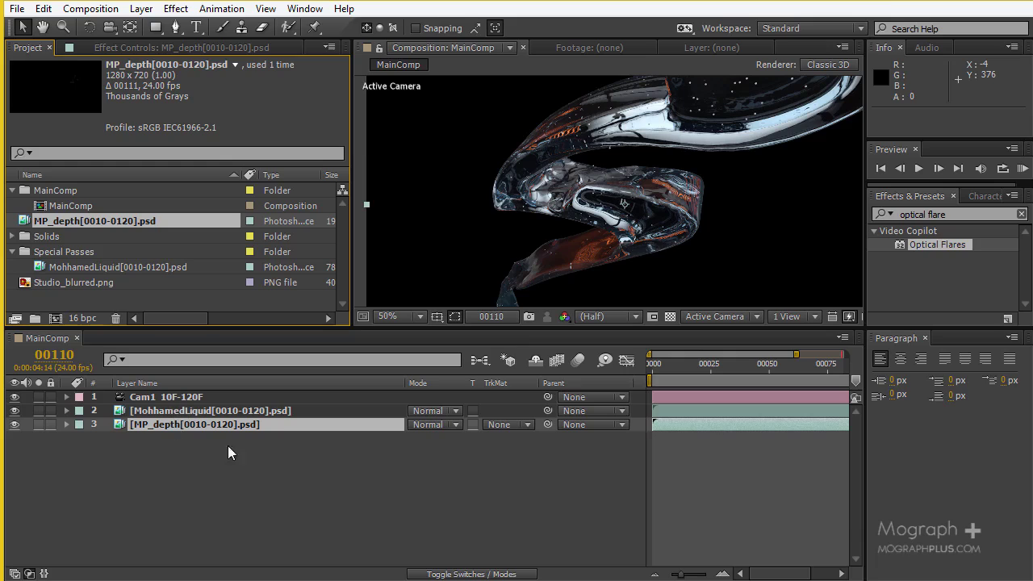
pyautogui.scroll(-1, 532, 261)
pyautogui.scroll(1, 532, 261)
pyautogui.moveTo(771, 574); pyautogui.dragTo(811, 574)
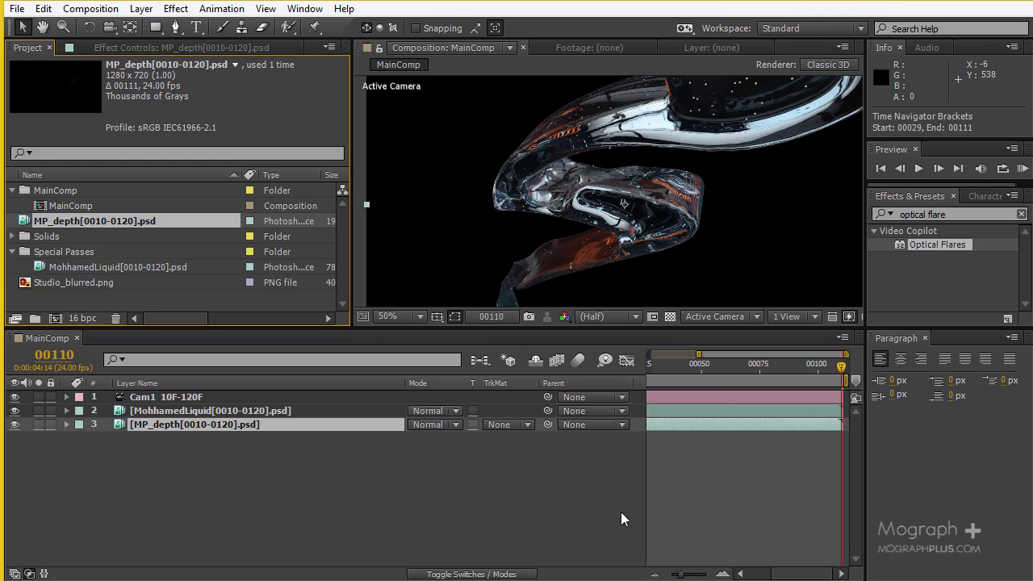
pyautogui.moveTo(686, 368); pyautogui.dragTo(891, 360)
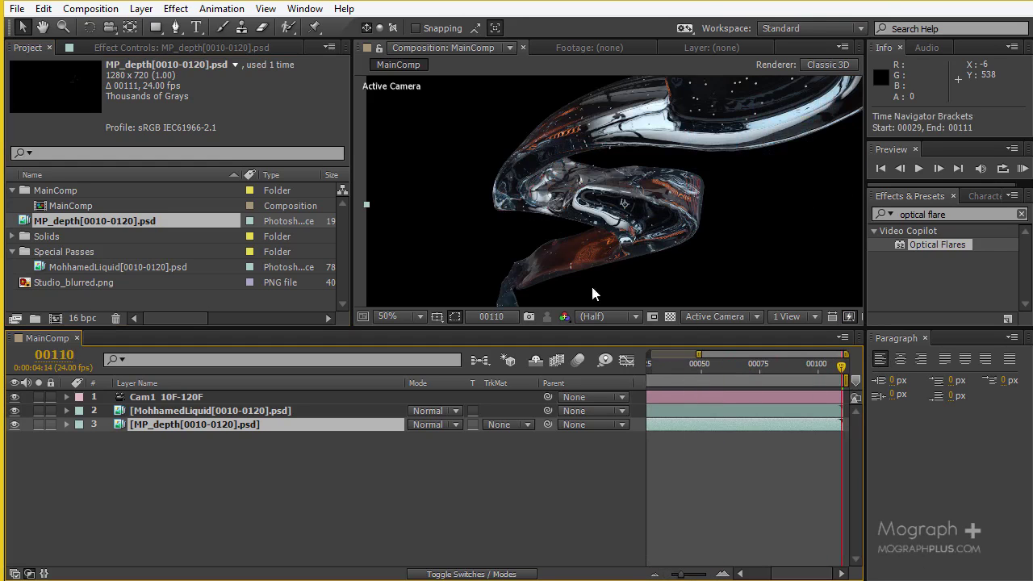
# Reveal the project items' frame rates and check the frame rate in the Interpret Footage settings of MP_depth[0010-0120].psd
pyautogui.moveTo(353, 257); pyautogui.dragTo(457, 257)
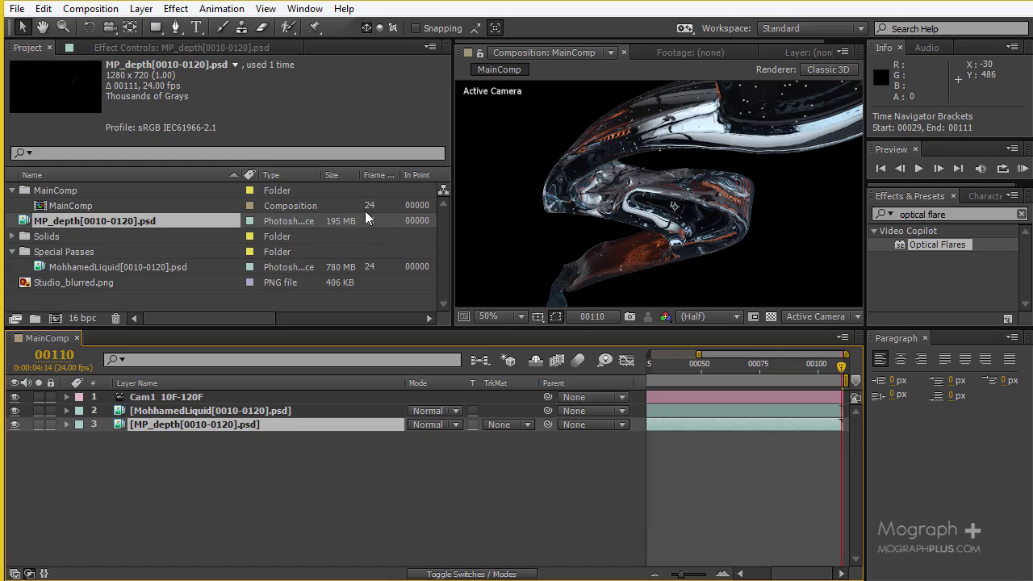
pyautogui.click(136, 267)
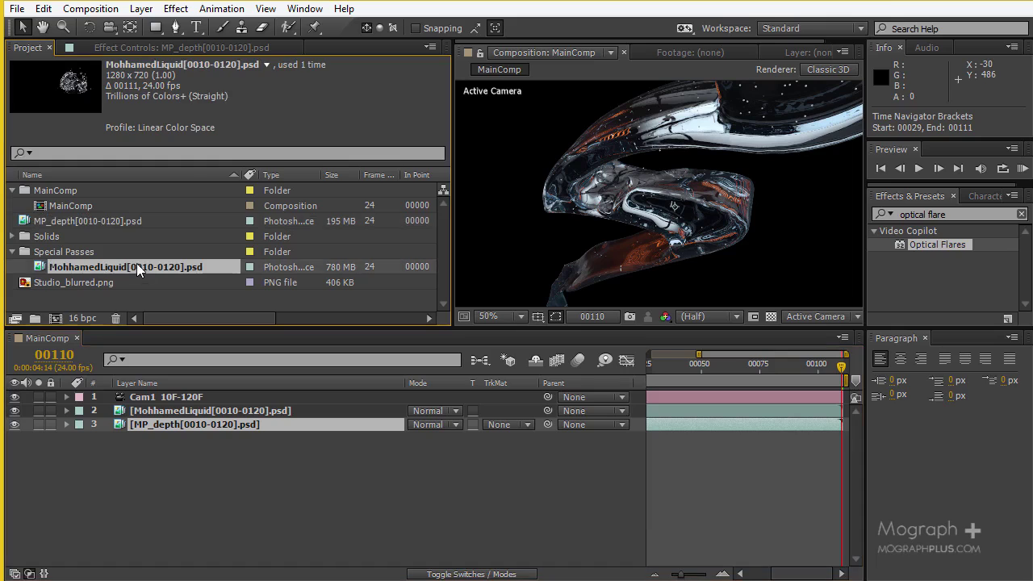
pyautogui.click(136, 219)
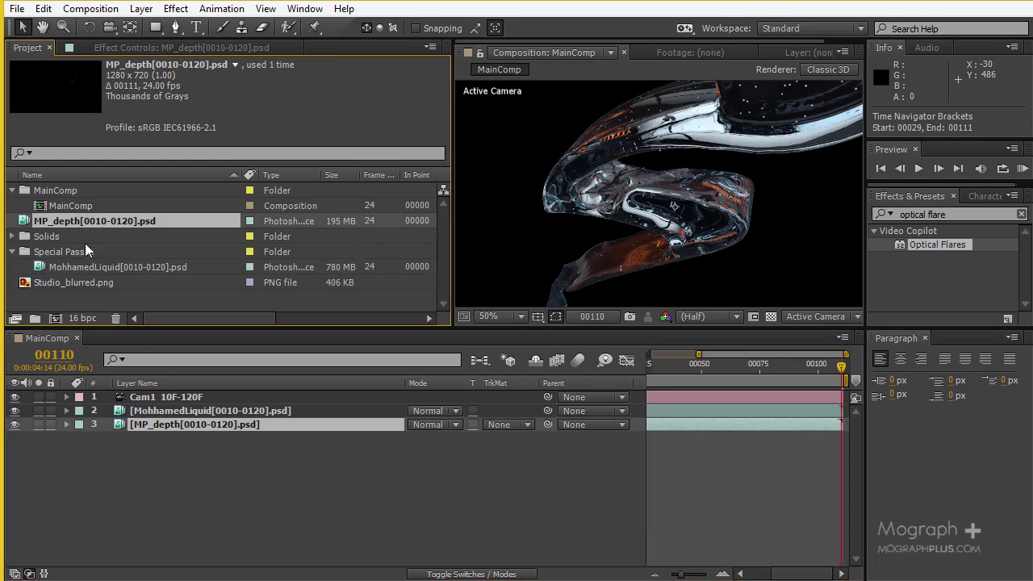
pyautogui.click(14, 319)
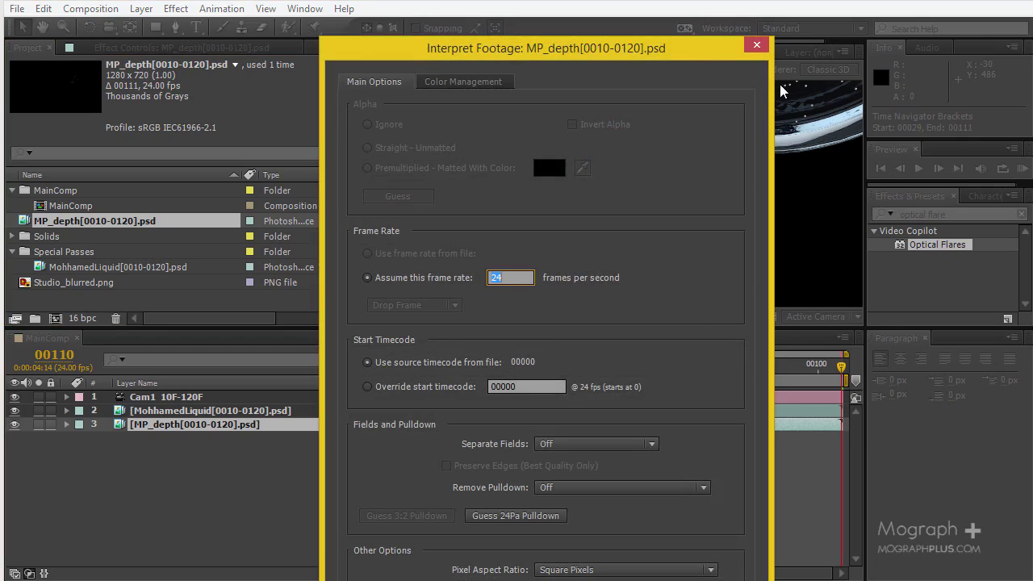
pyautogui.moveTo(669, 51); pyautogui.dragTo(670, 46)
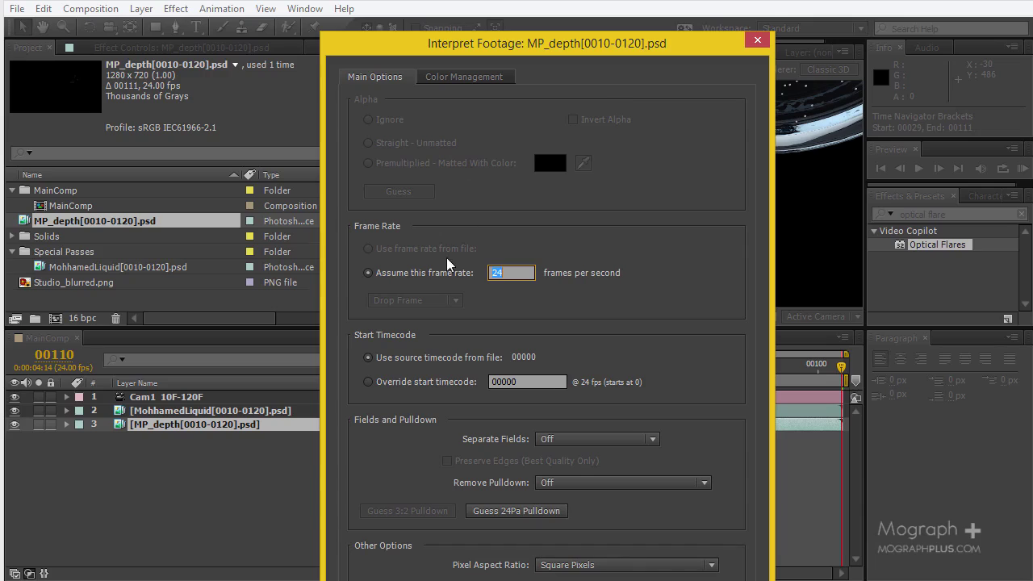
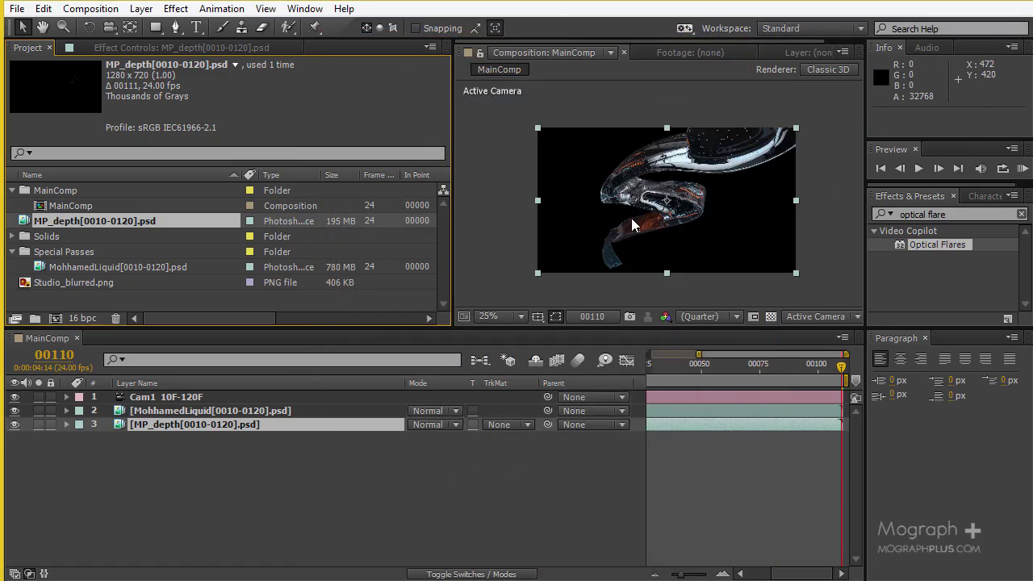
# Select the Cam1 10F-120F layer and scrub the composition from start to end, with its whole duration in view, stopping at frame 68
pyautogui.moveTo(688, 367); pyautogui.dragTo(586, 279)
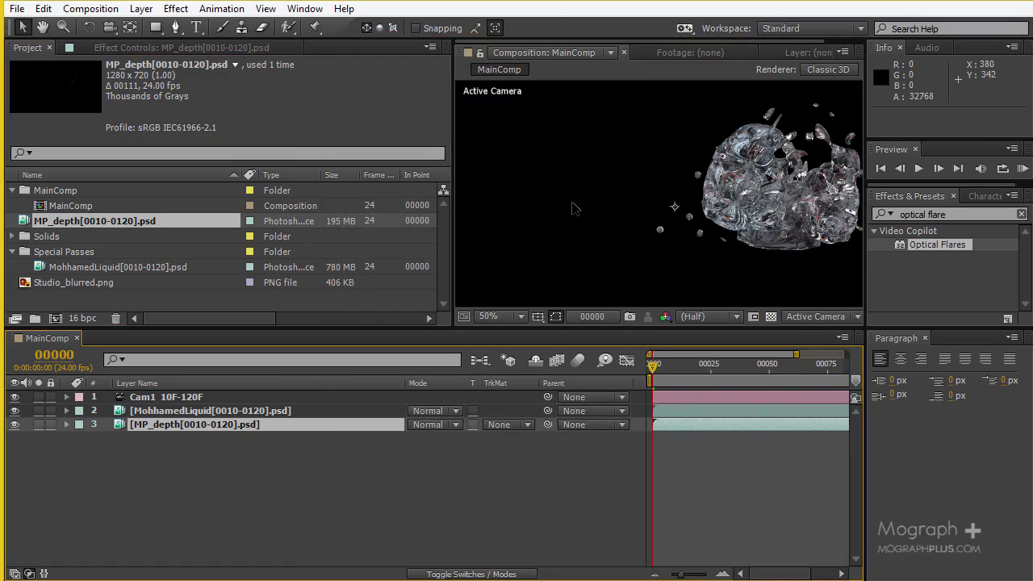
pyautogui.press(',')
pyautogui.press(',')
pyautogui.click(221, 399)
pyautogui.moveTo(651, 369); pyautogui.dragTo(869, 290)
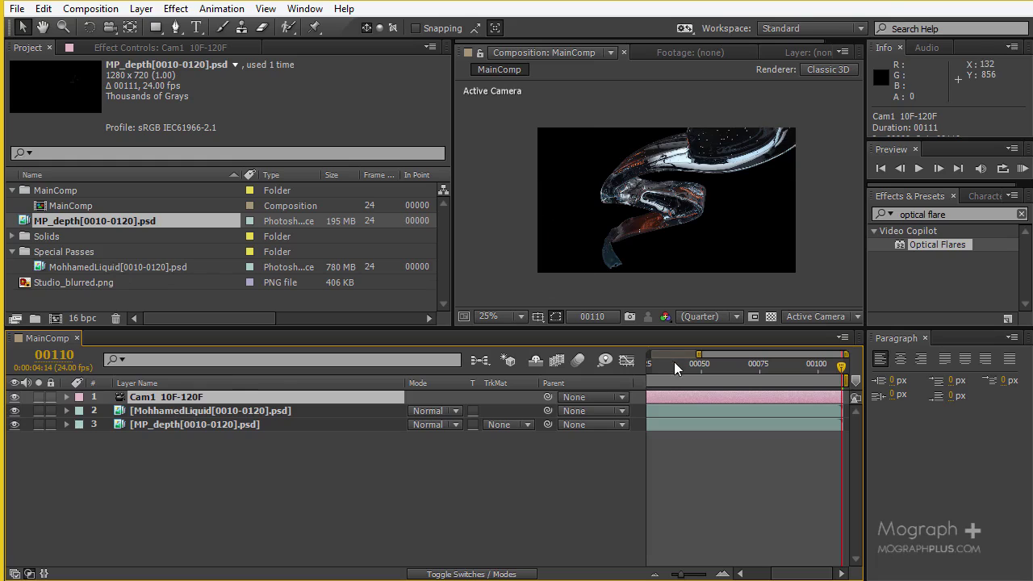
pyautogui.press('Home')
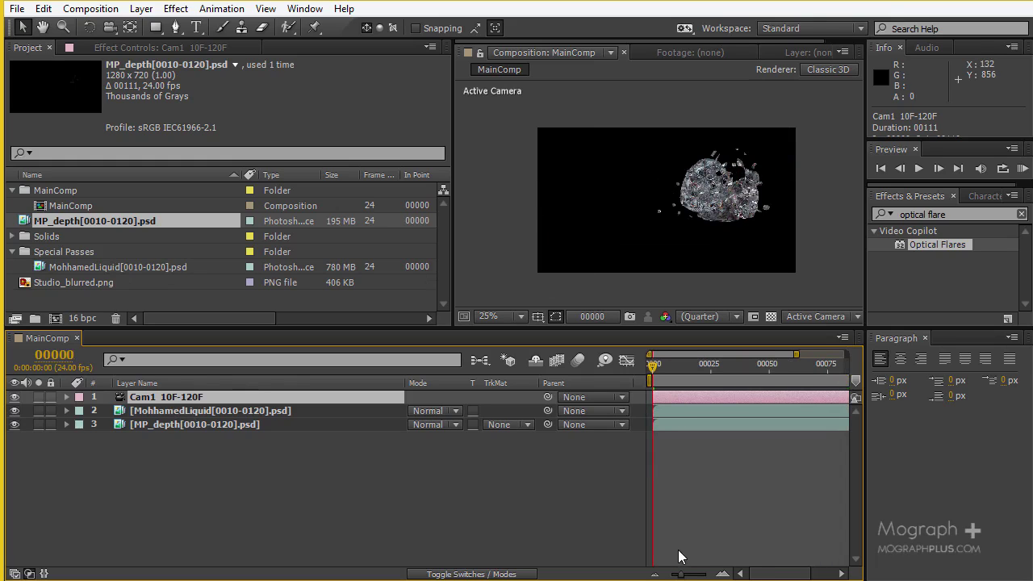
pyautogui.moveTo(680, 574); pyautogui.dragTo(663, 573)
pyautogui.moveTo(650, 373); pyautogui.dragTo(769, 365)
pyautogui.scroll(1, 685, 180)
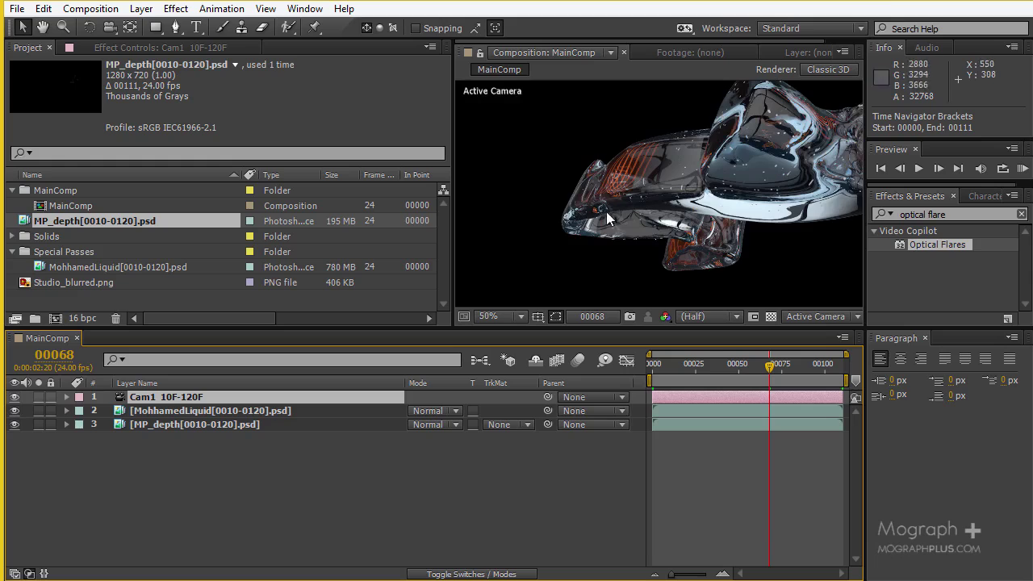
# Display the composition's alpha channel and hide the MP_depth[0010-0120].psd layer
pyautogui.click(664, 317)
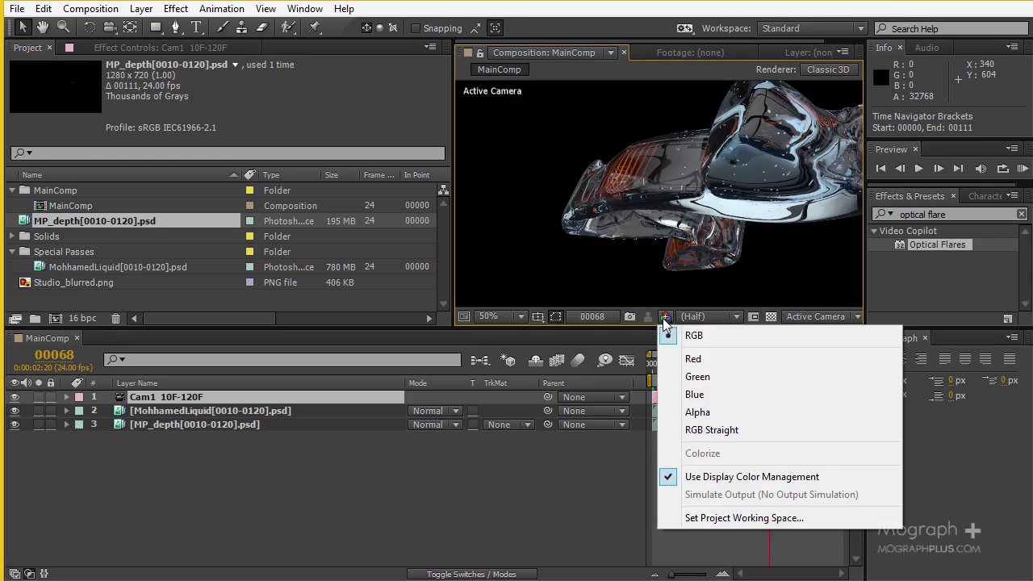
pyautogui.click(722, 410)
pyautogui.scroll(-1, 643, 250)
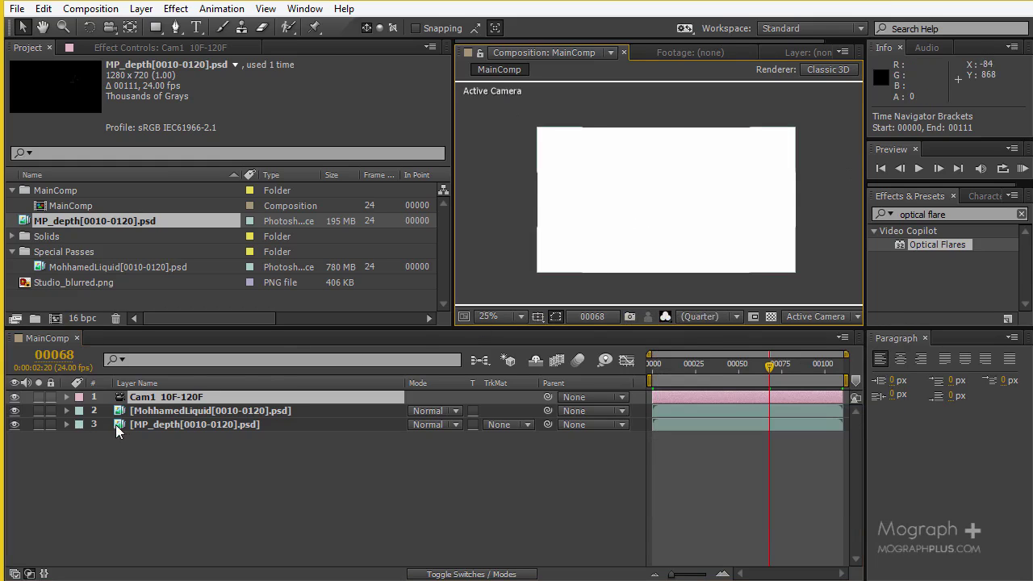
pyautogui.click(168, 410)
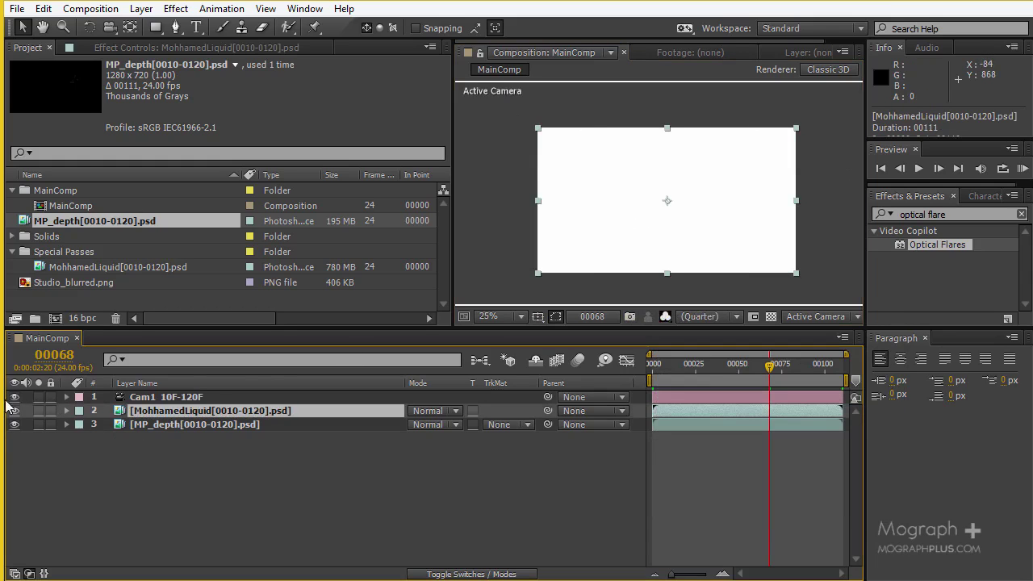
pyautogui.click(13, 426)
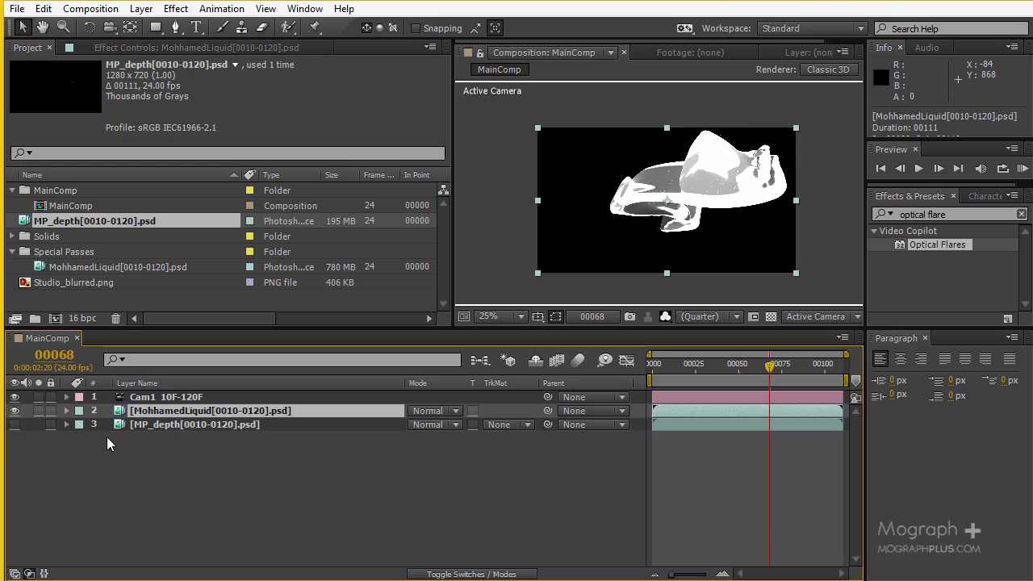
# Examine the liquid render's alpha up close and return the composition view to RGB
pyautogui.scroll(2, 707, 188)
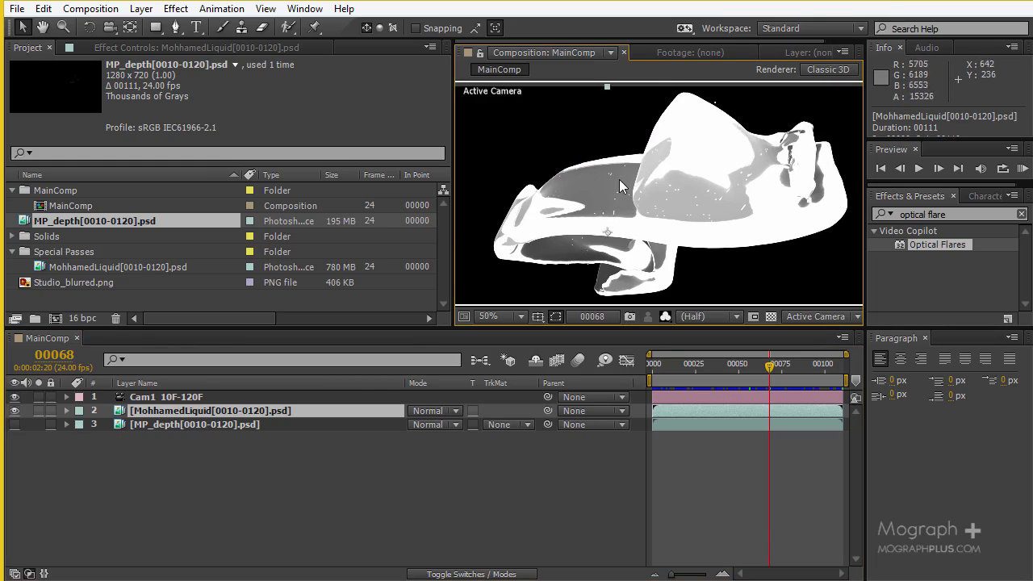
pyautogui.press(',')
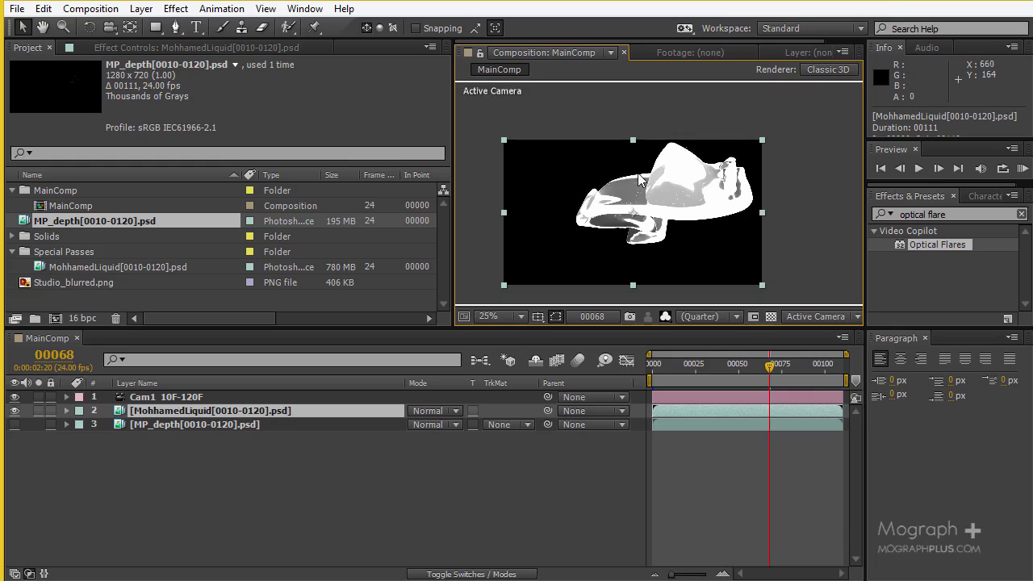
pyautogui.click(665, 316)
pyautogui.click(673, 336)
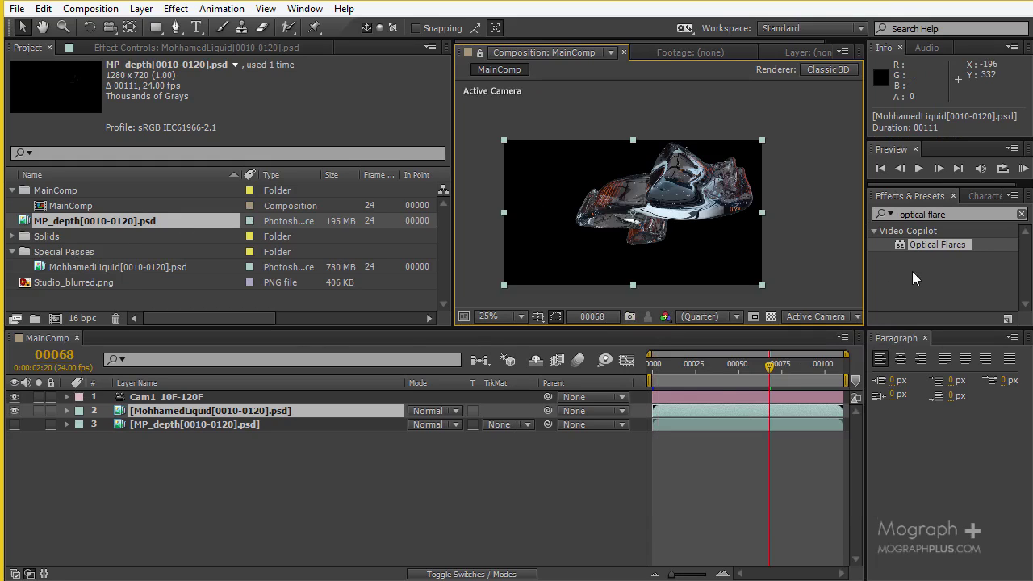
# Clear the "optical flare" search from the effects list and inspect the liquid render's transparent areas
pyautogui.click(1021, 214)
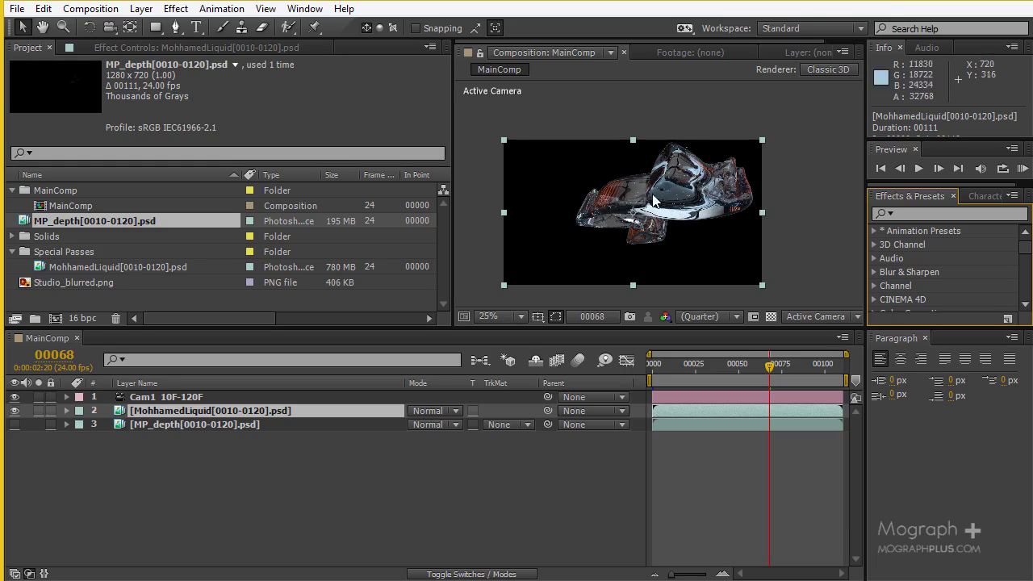
pyautogui.scroll(2, 652, 205)
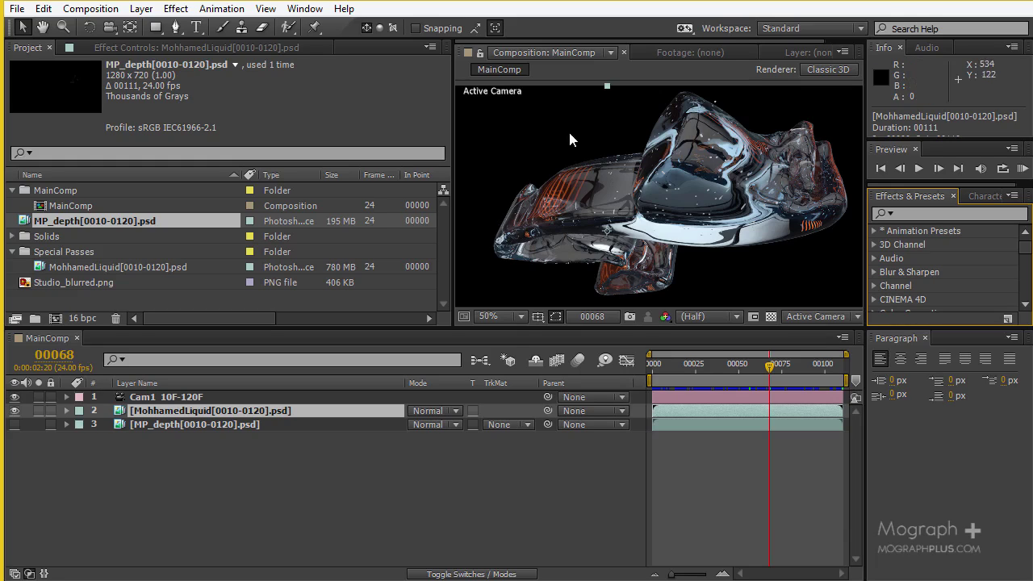
pyautogui.scroll(-2, 569, 162)
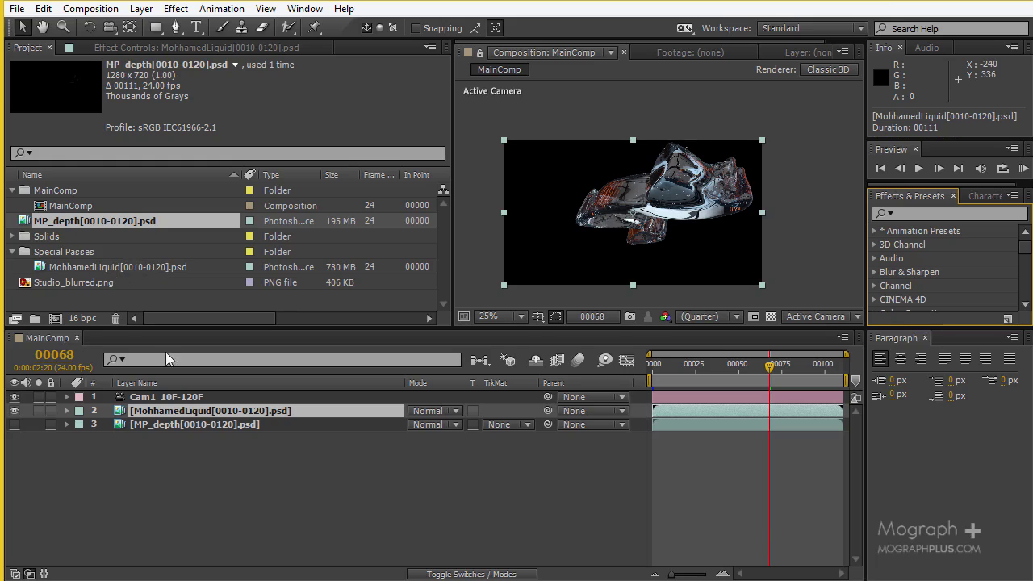
# Create a black 1280 x 720 px solid named BG
pyautogui.click(190, 472)
pyautogui.hotkey('ctrl', 'y')
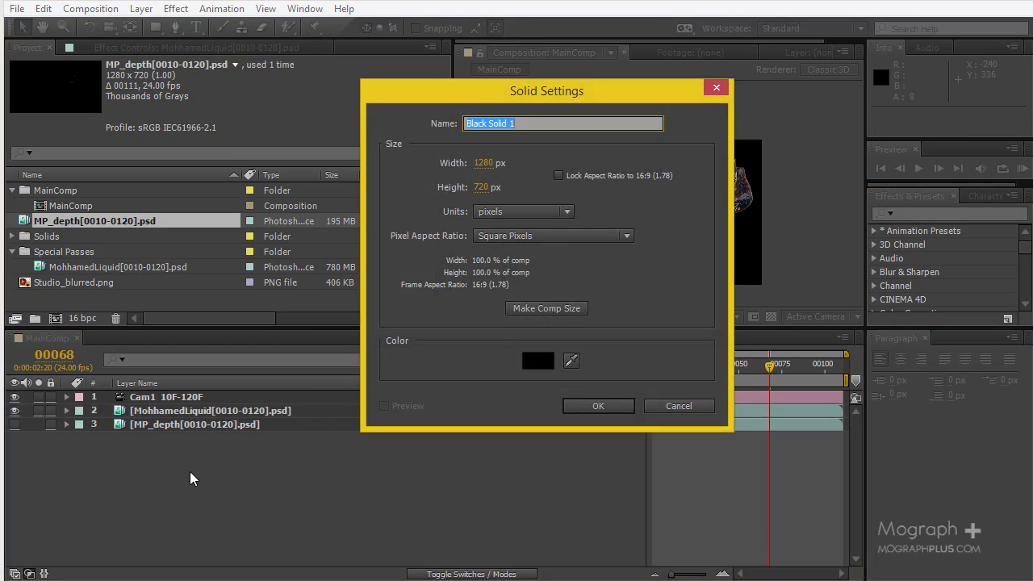
pyautogui.write('BG')
pyautogui.press('Return')
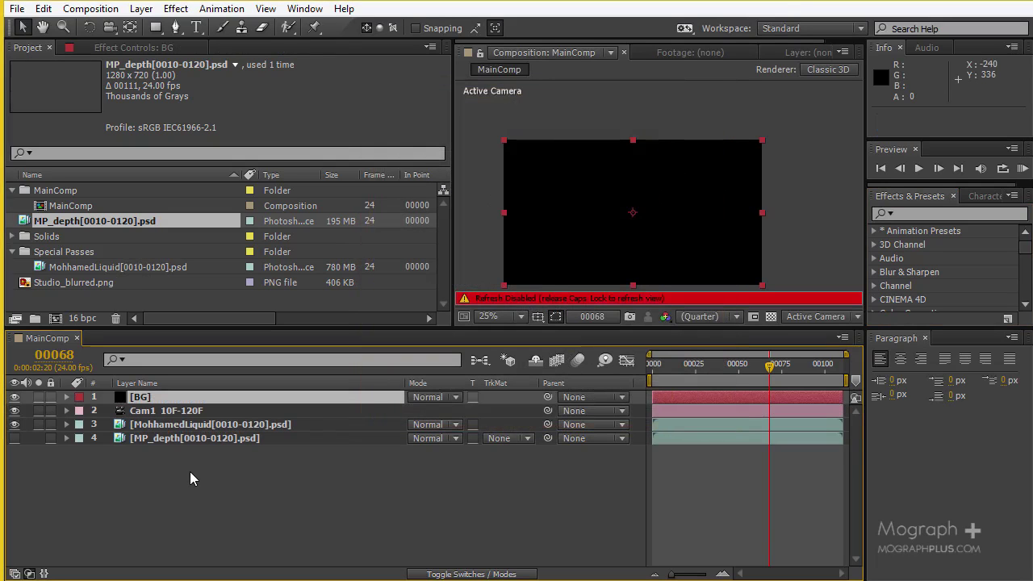
# Move the BG solid to the bottom of the layer stack and re-enable the preview refresh
pyautogui.hotkey('ctrl', '[')
pyautogui.hotkey('ctrl', '[')
pyautogui.hotkey('ctrl', '[')
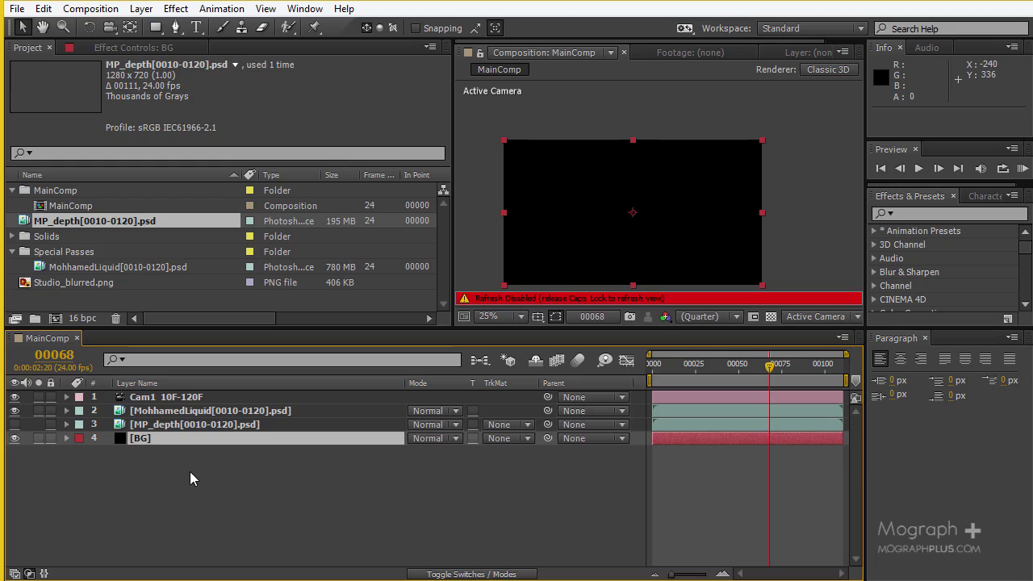
pyautogui.press('capslock')
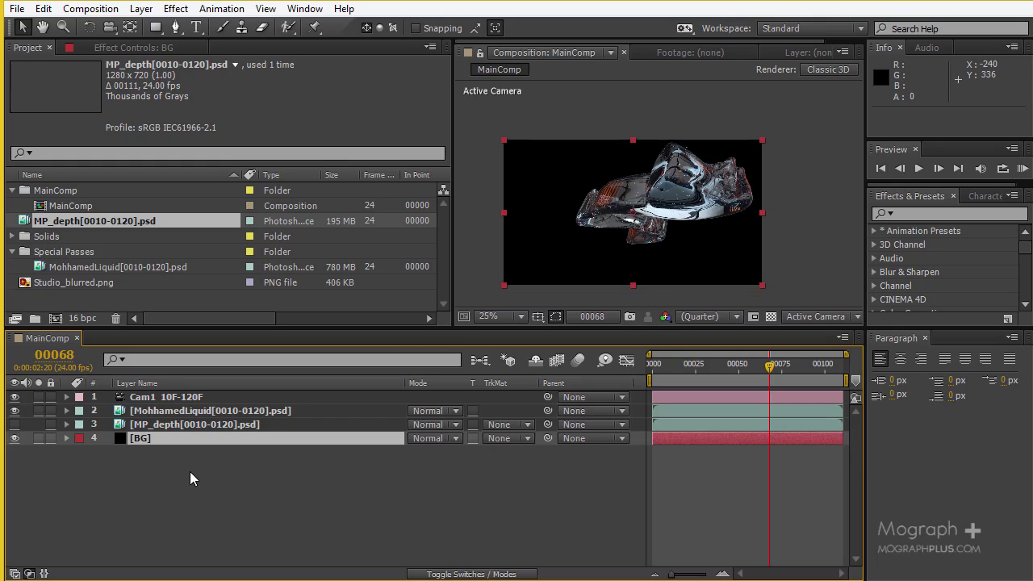
# Open Studio_blurred.png in the footage viewer and examine the image
pyautogui.click(85, 283)
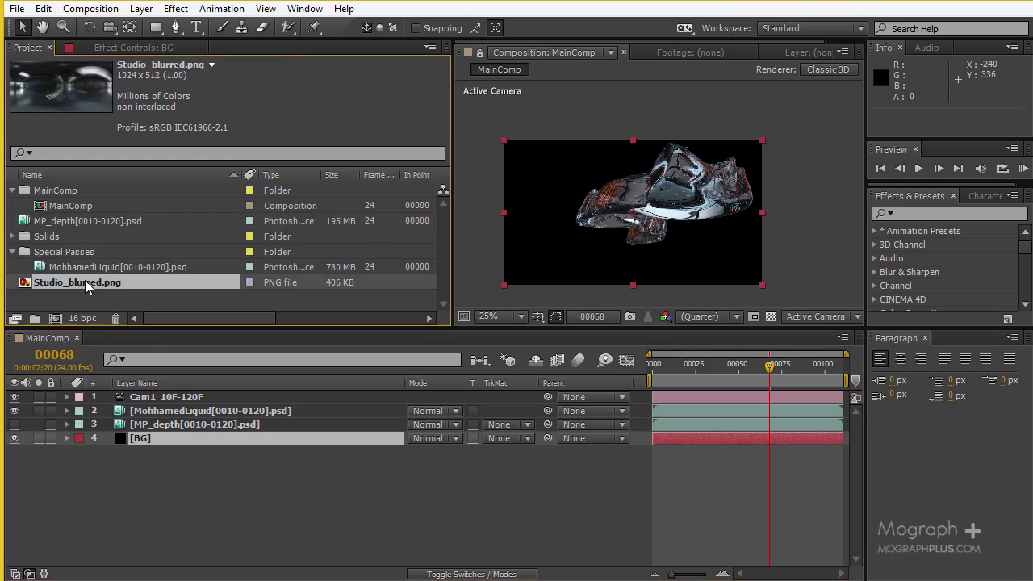
pyautogui.doubleClick(85, 280)
pyautogui.scroll(2, 609, 241)
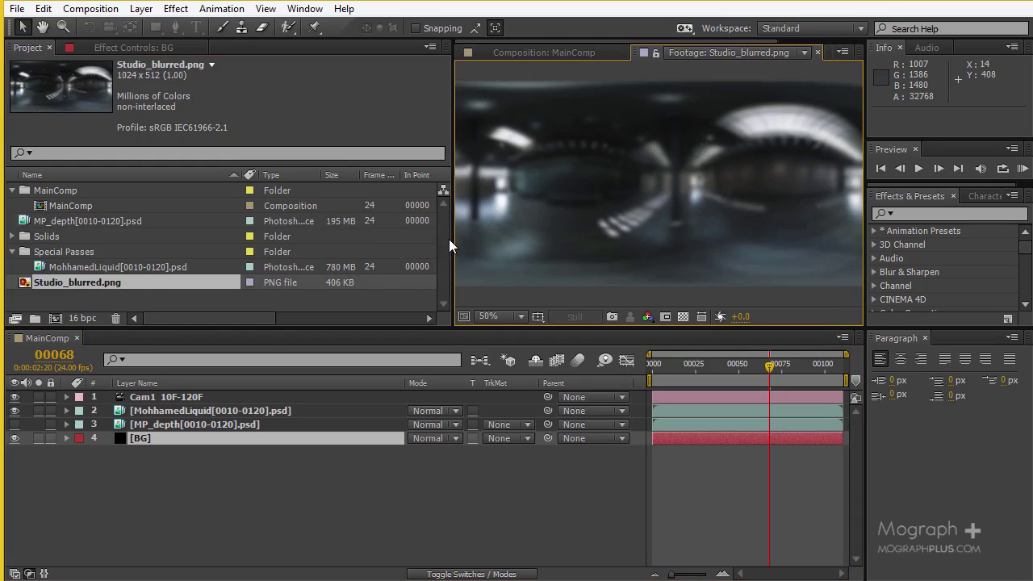
# Add Studio_blurred.png to MainComp beneath the BG layer and turn off its visibility
pyautogui.moveTo(450, 247); pyautogui.dragTo(314, 247)
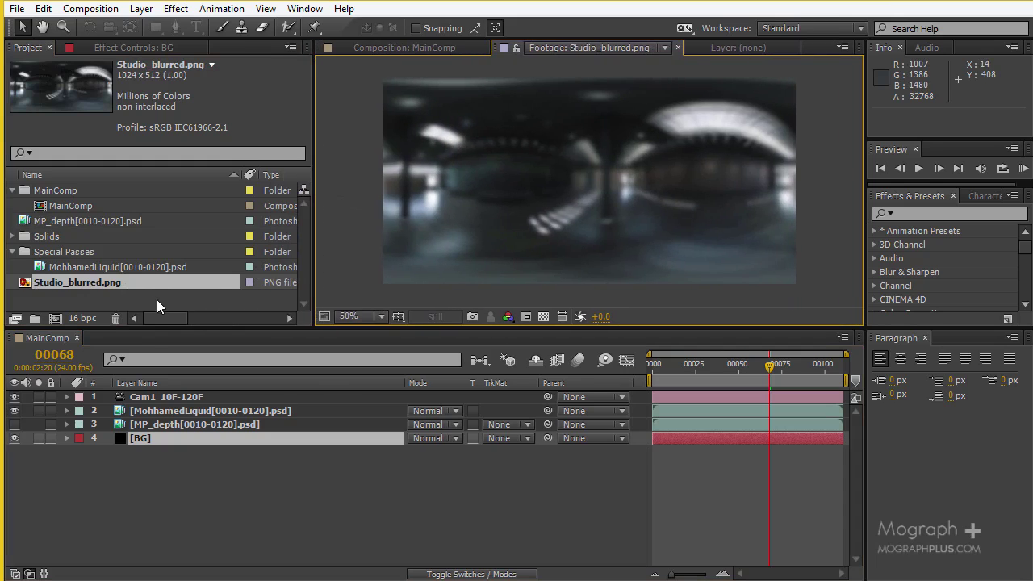
pyautogui.moveTo(133, 282); pyautogui.dragTo(119, 481)
pyautogui.click(15, 452)
# Apply the Element effect to the BG solid and decline relinking the missing files
pyautogui.click(363, 439)
pyautogui.click(938, 212)
pyautogui.write('e')
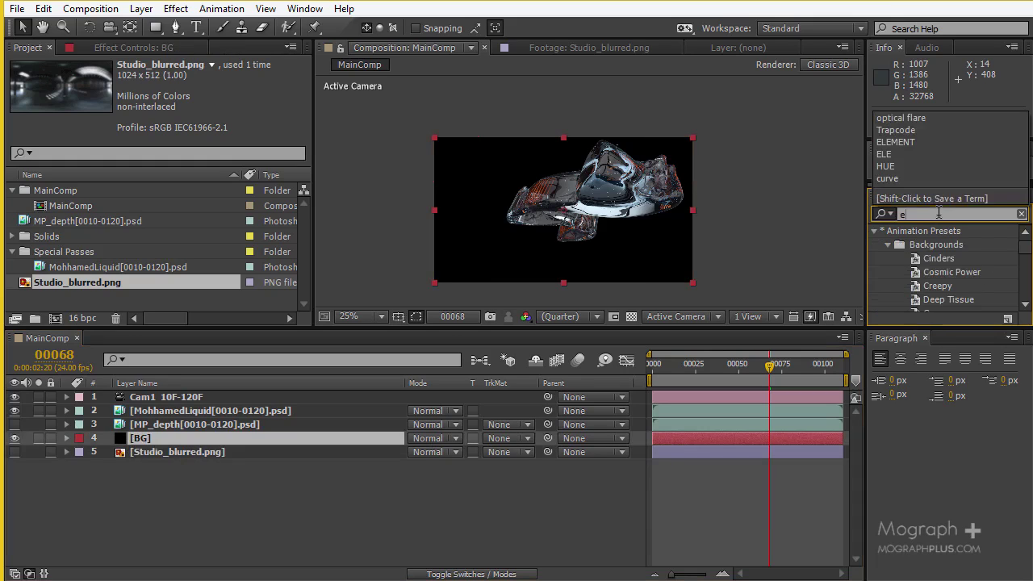
pyautogui.write('lemen')
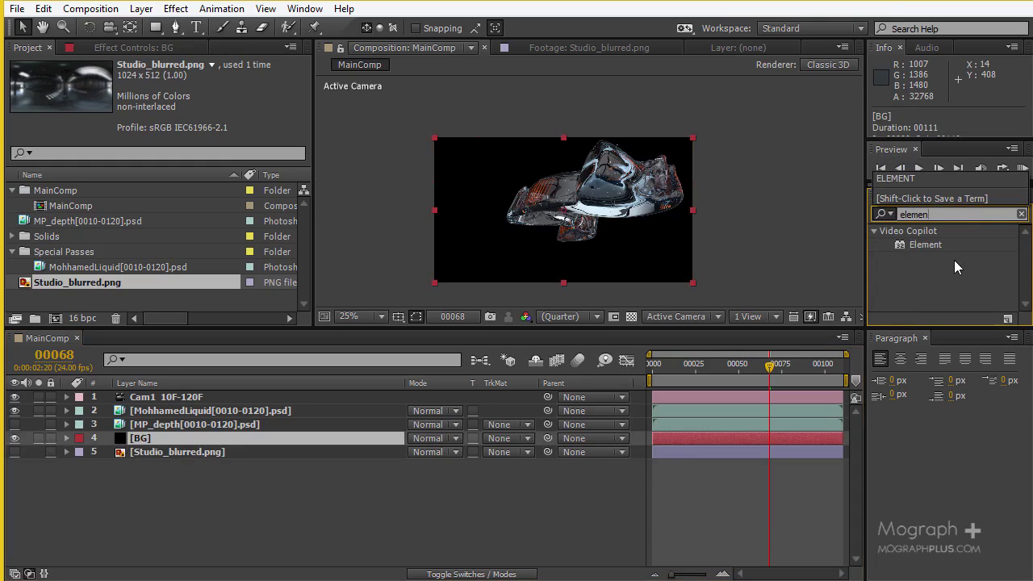
pyautogui.doubleClick(919, 242)
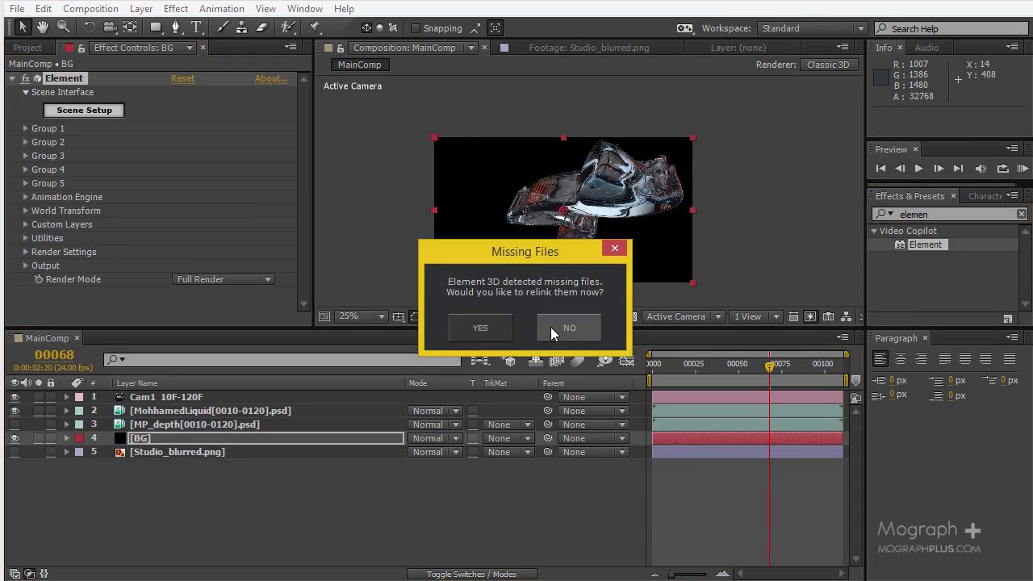
pyautogui.click(552, 328)
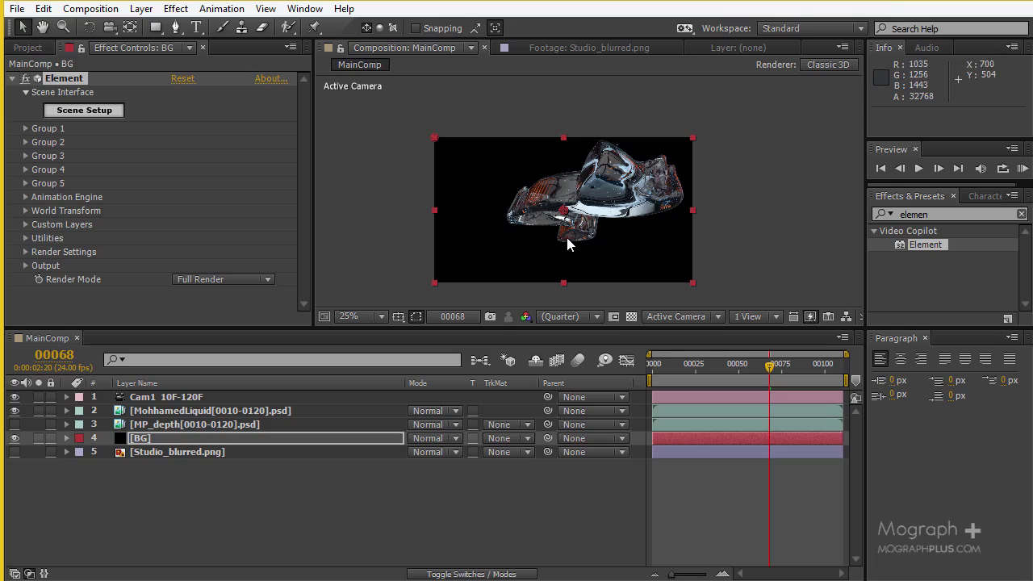
# Set Element's environment Override Layer to Studio_blurred.png and enable Show in BG
pyautogui.press('.')
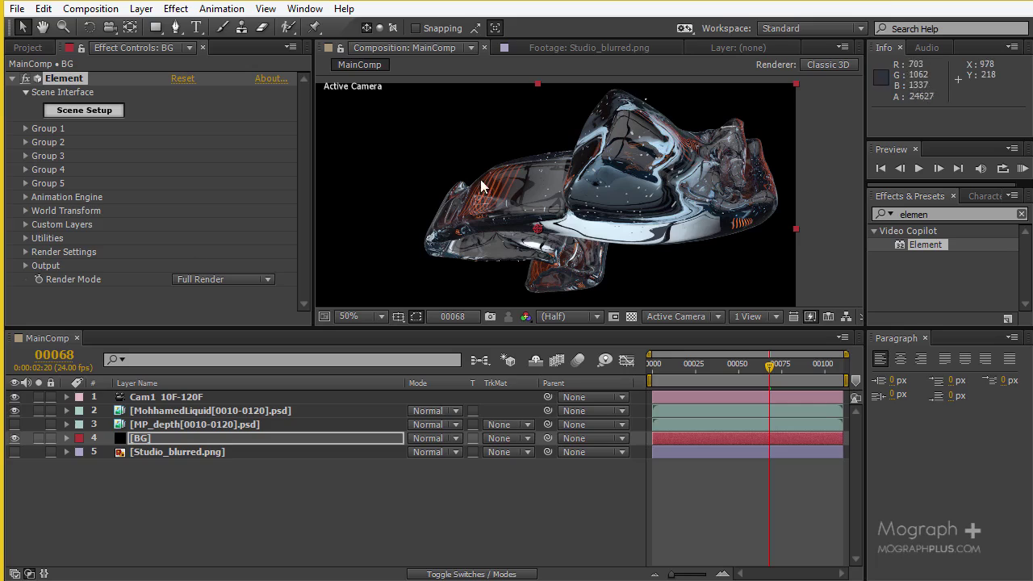
pyautogui.click(26, 251)
pyautogui.scroll(-3, 40, 194)
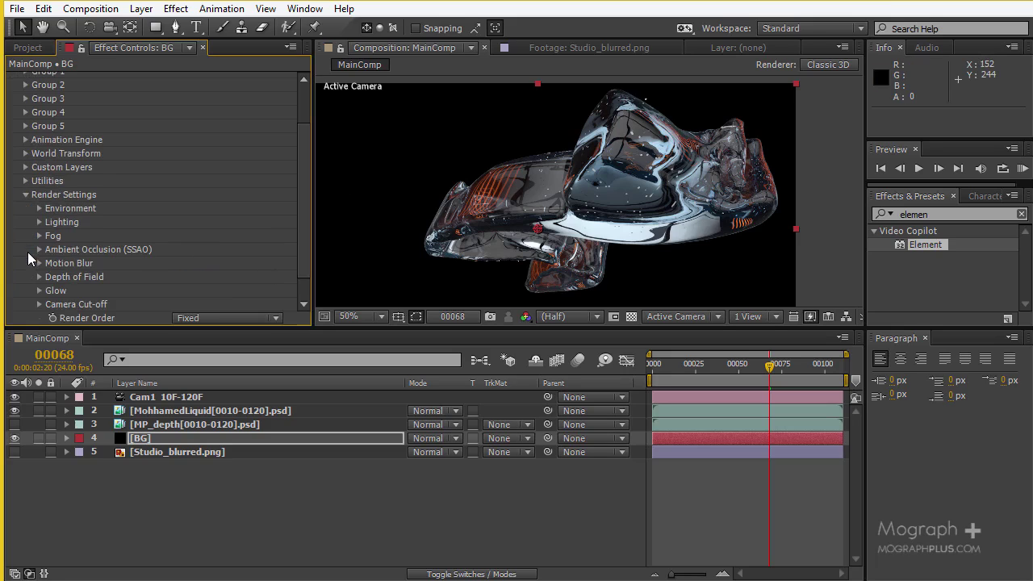
pyautogui.click(38, 181)
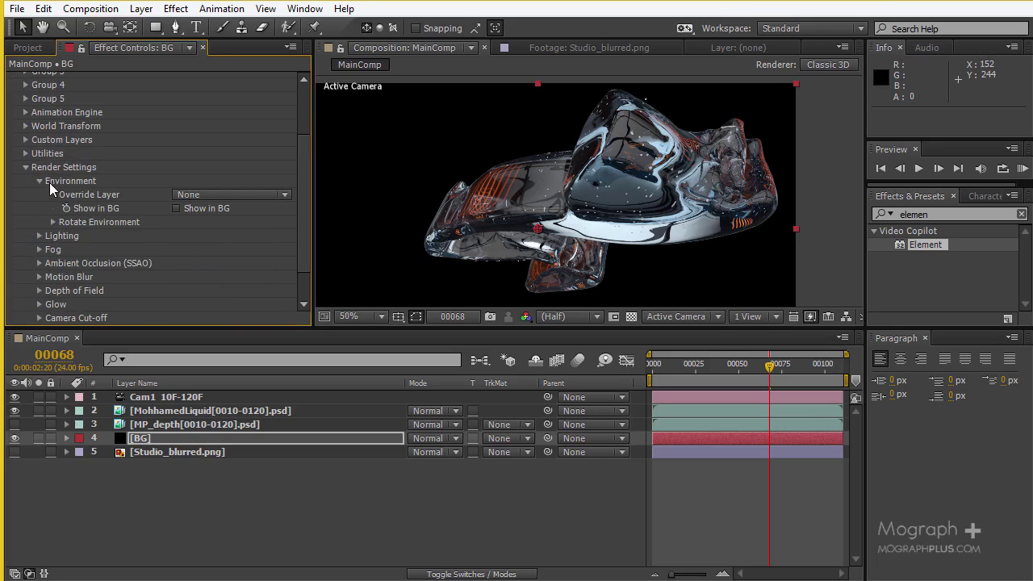
pyautogui.click(208, 194)
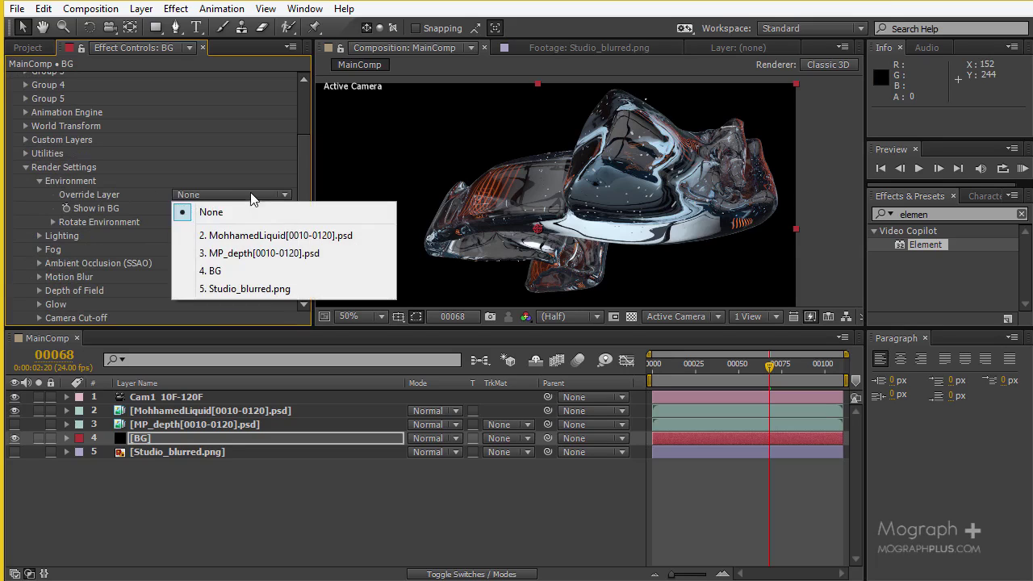
pyautogui.click(232, 284)
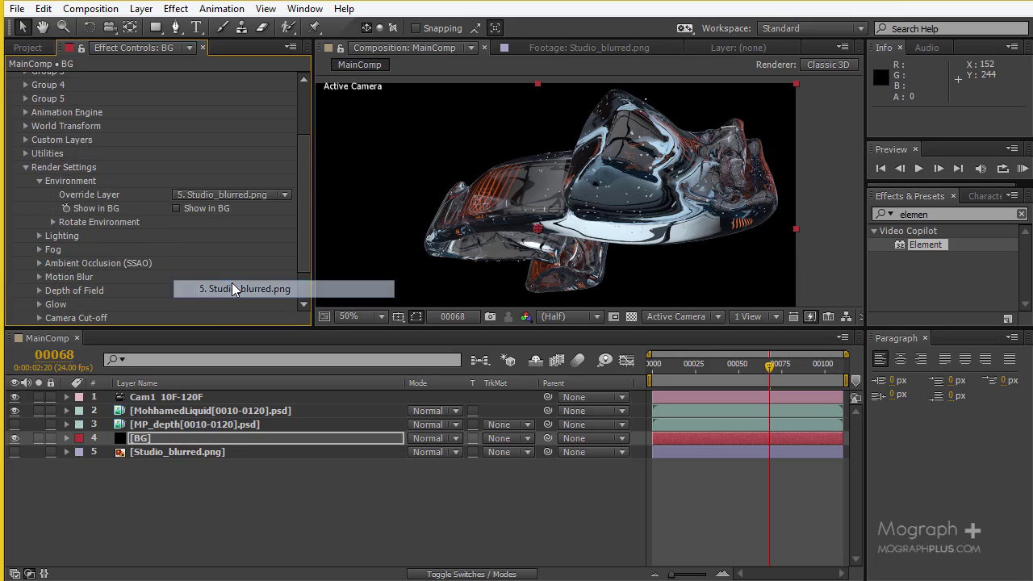
pyautogui.click(176, 208)
# Examine the environment background at several frames up to frame 109 in an enlarged viewer, declining to relink missing files
pyautogui.scroll(-2, 483, 218)
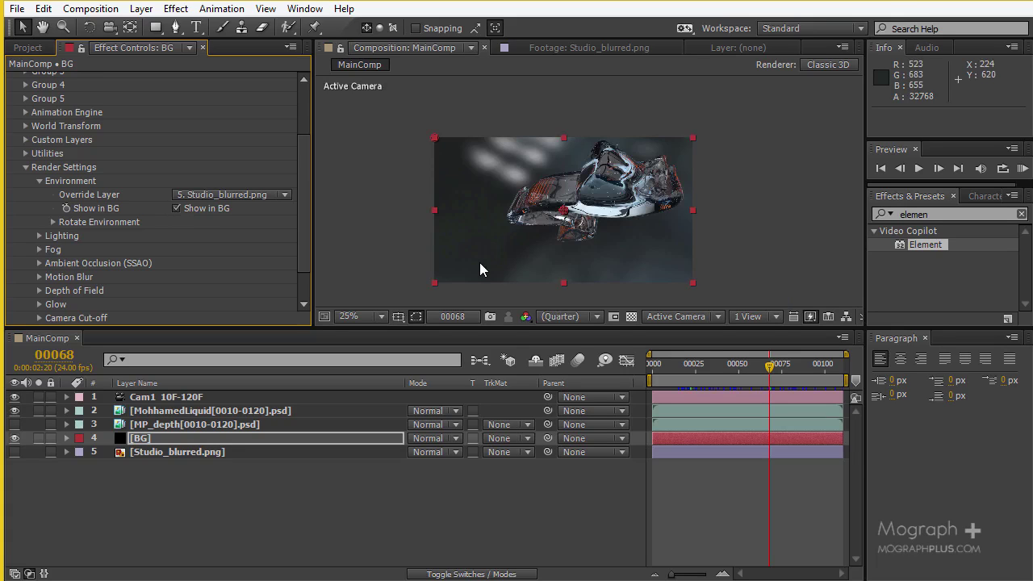
pyautogui.scroll(2, 481, 267)
pyautogui.scroll(-2, 565, 254)
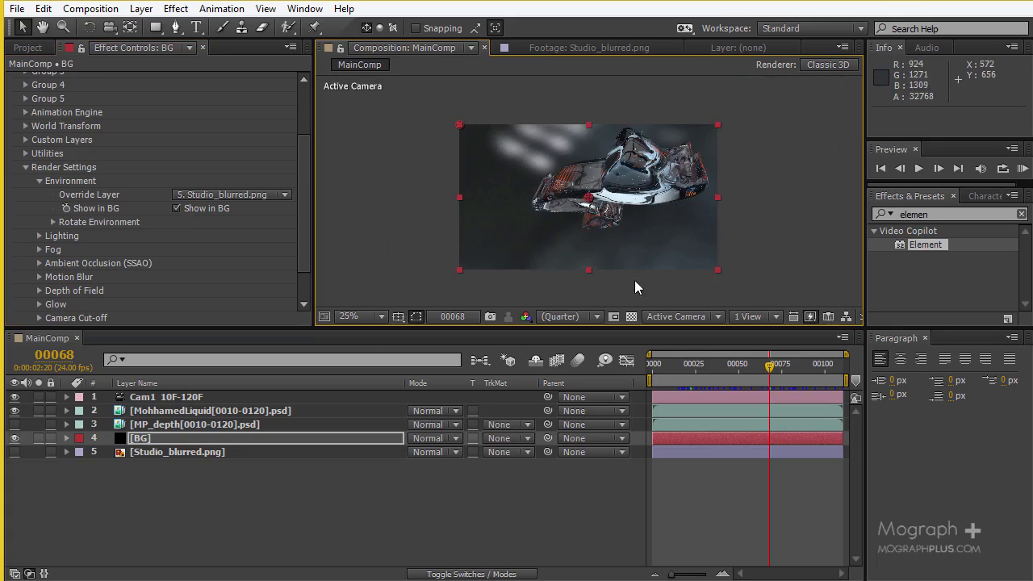
pyautogui.click(721, 363)
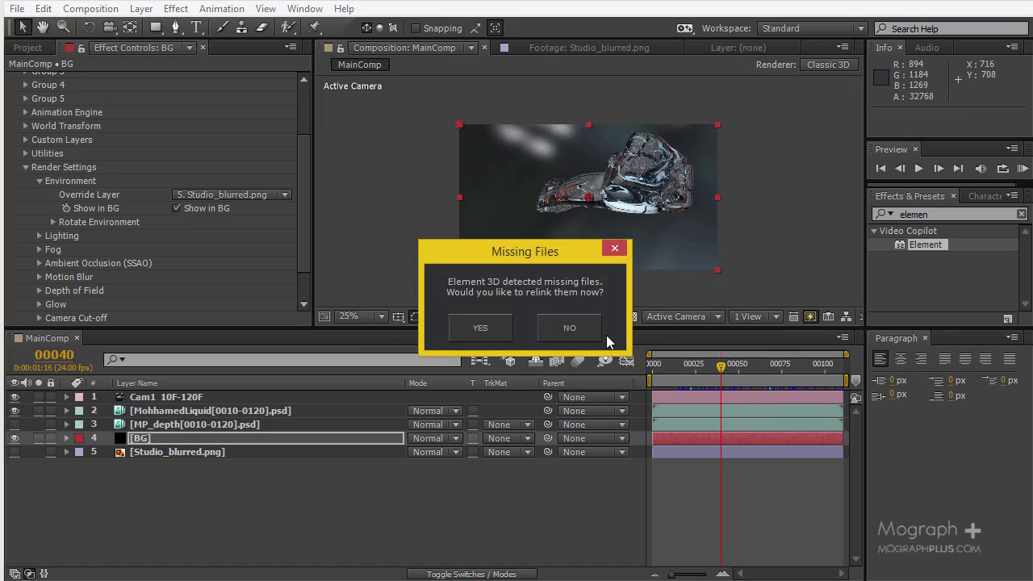
pyautogui.click(588, 333)
pyautogui.moveTo(662, 364); pyautogui.dragTo(841, 363)
pyautogui.press('.')
pyautogui.press('.')
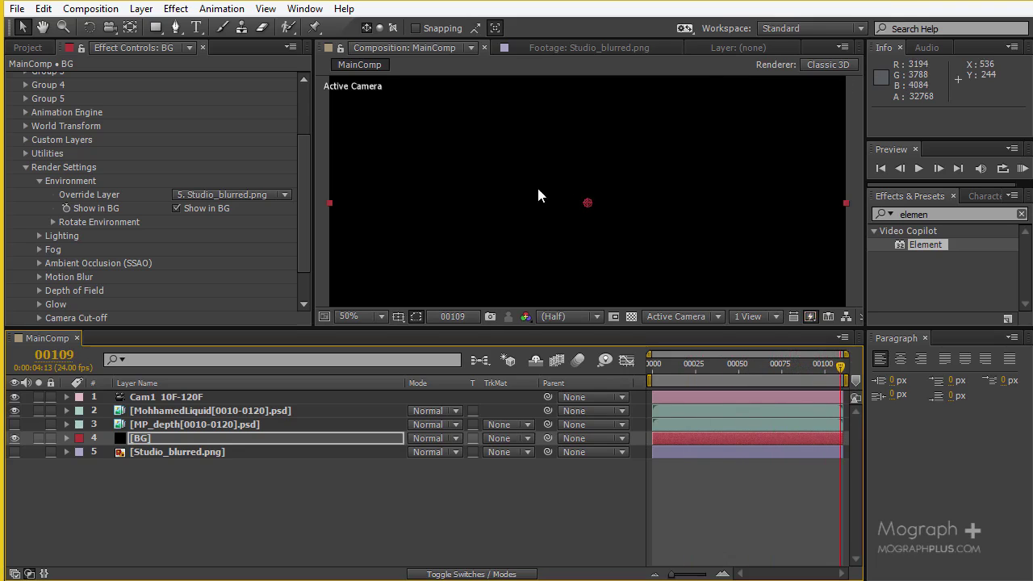
pyautogui.moveTo(476, 333); pyautogui.dragTo(485, 381)
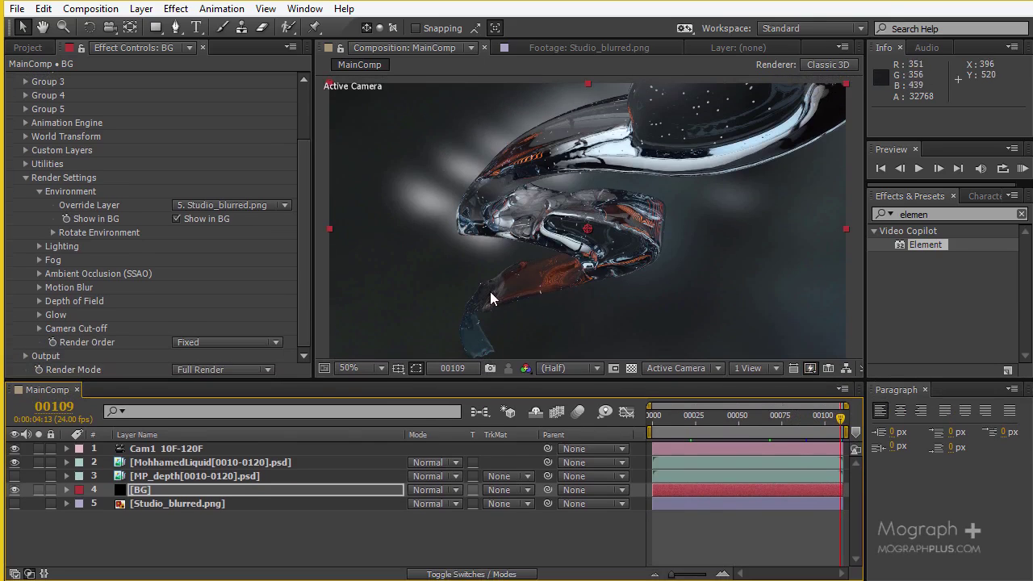
# Set Element's Y environment rotation to 159° and check the background full-screen at frame 75
pyautogui.click(53, 233)
pyautogui.moveTo(191, 259); pyautogui.dragTo(322, 257)
pyautogui.scroll(-4, 665, 191)
pyautogui.scroll(4, 611, 261)
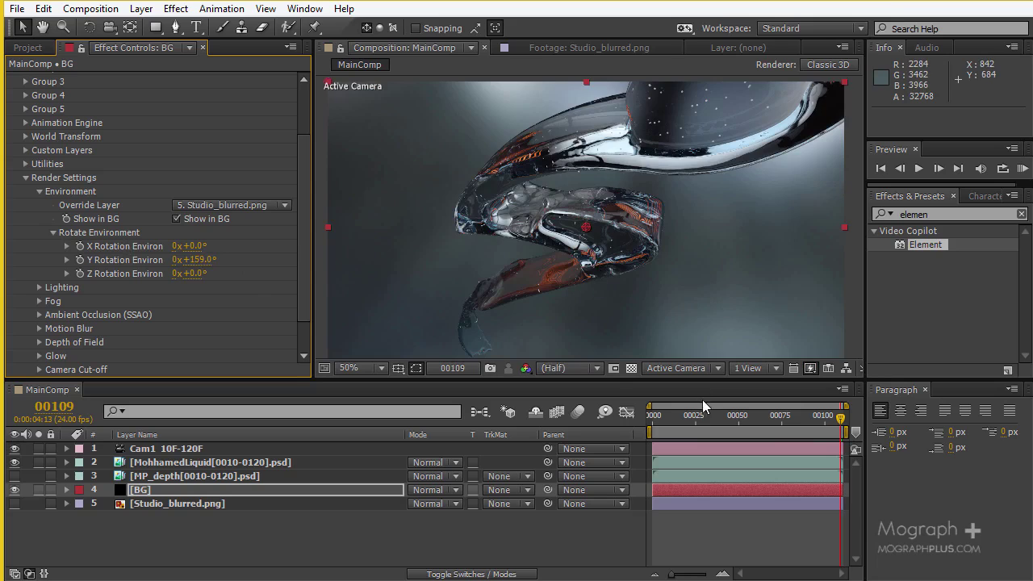
pyautogui.moveTo(694, 416); pyautogui.dragTo(779, 411)
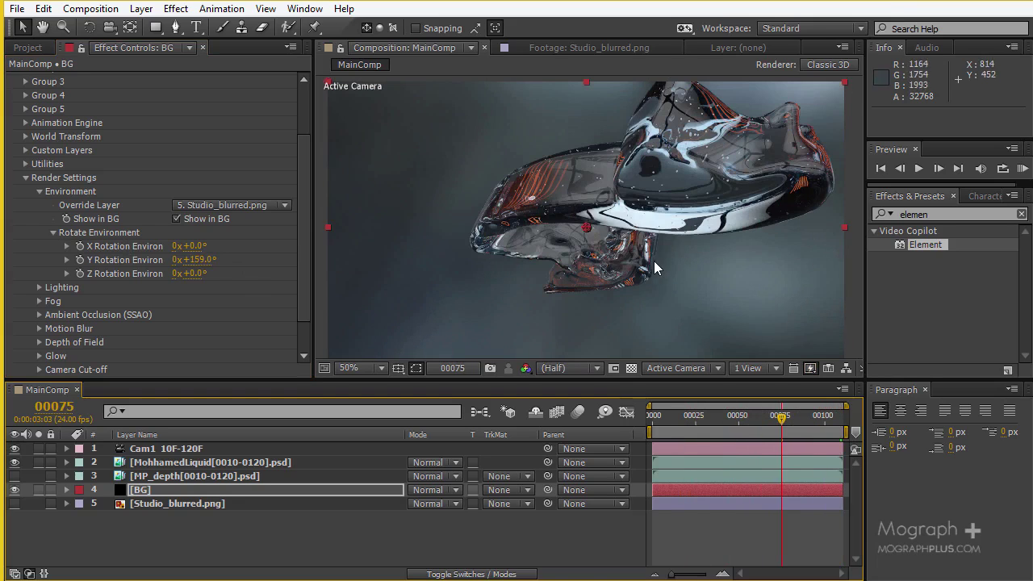
pyautogui.press('`')
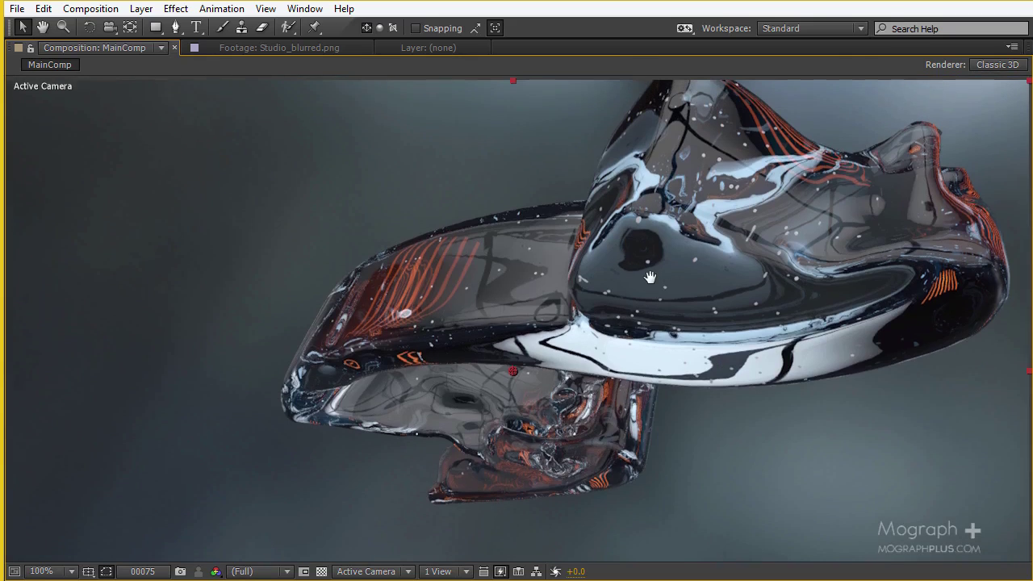
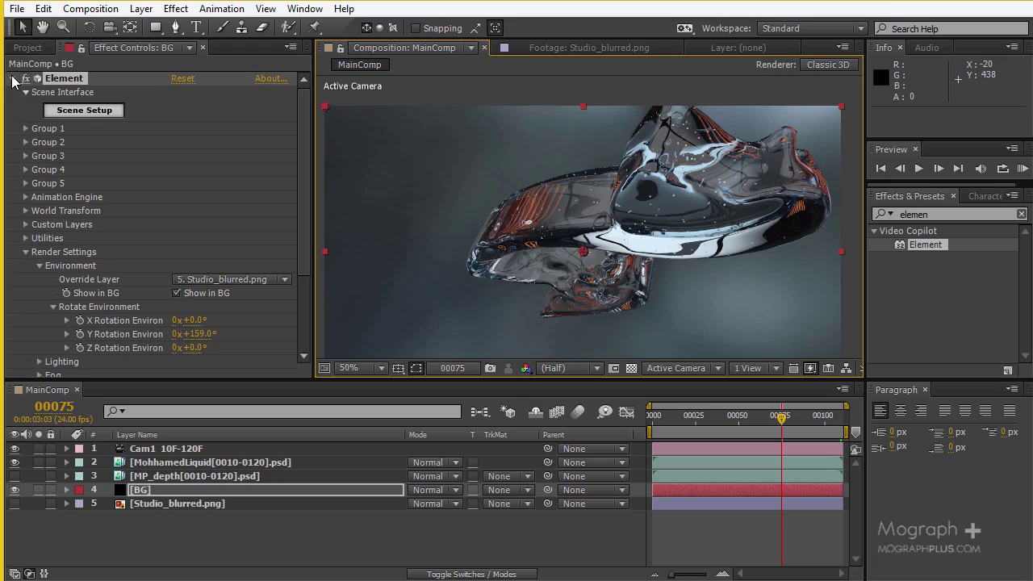
# Collapse the Element effect and create an adjustment layer named Depth at the top of MainComp
pyautogui.click(12, 78)
pyautogui.click(207, 524)
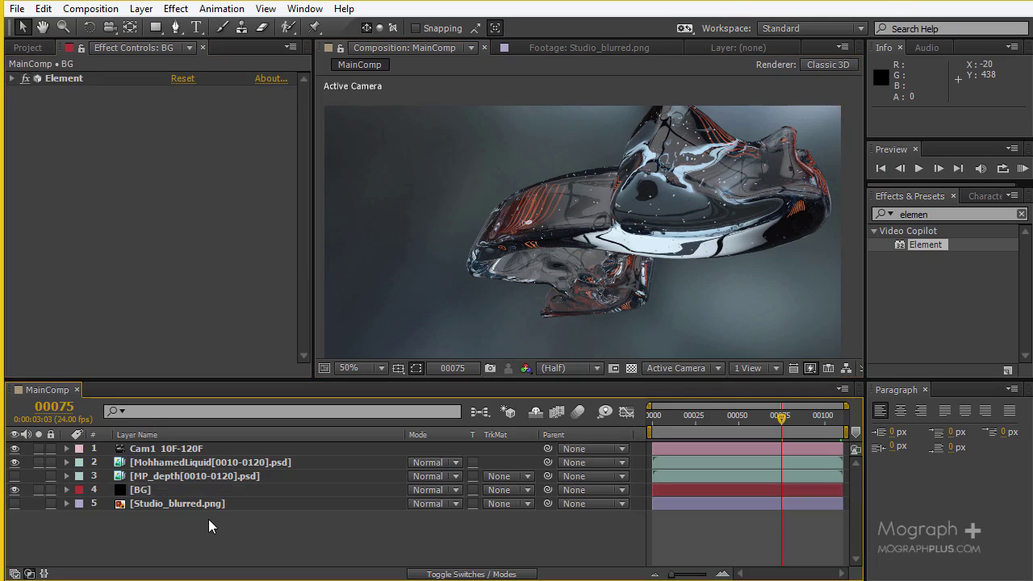
pyautogui.hotkey('ctrl', 'alt', 'y')
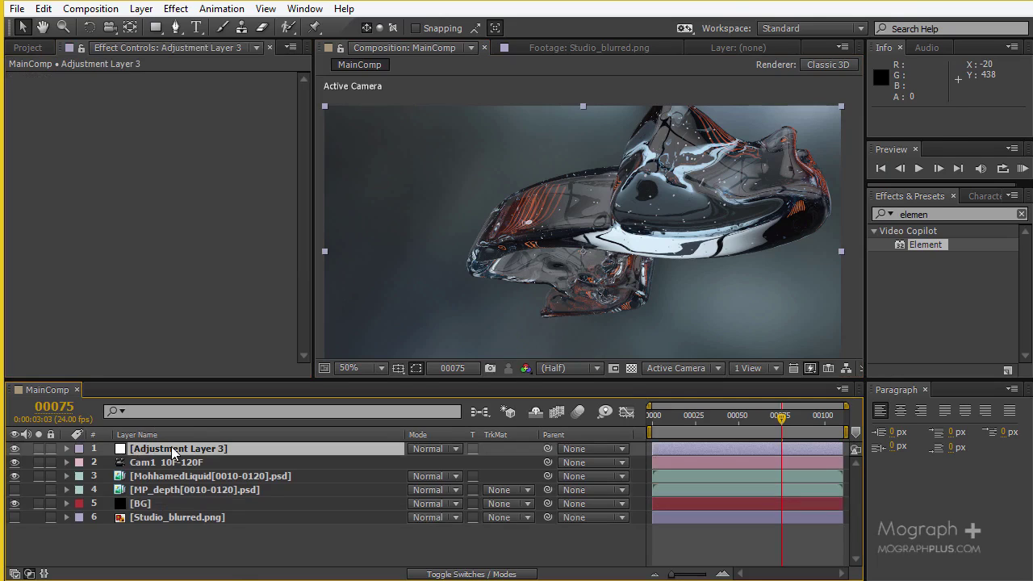
pyautogui.press('Return')
pyautogui.write('D')
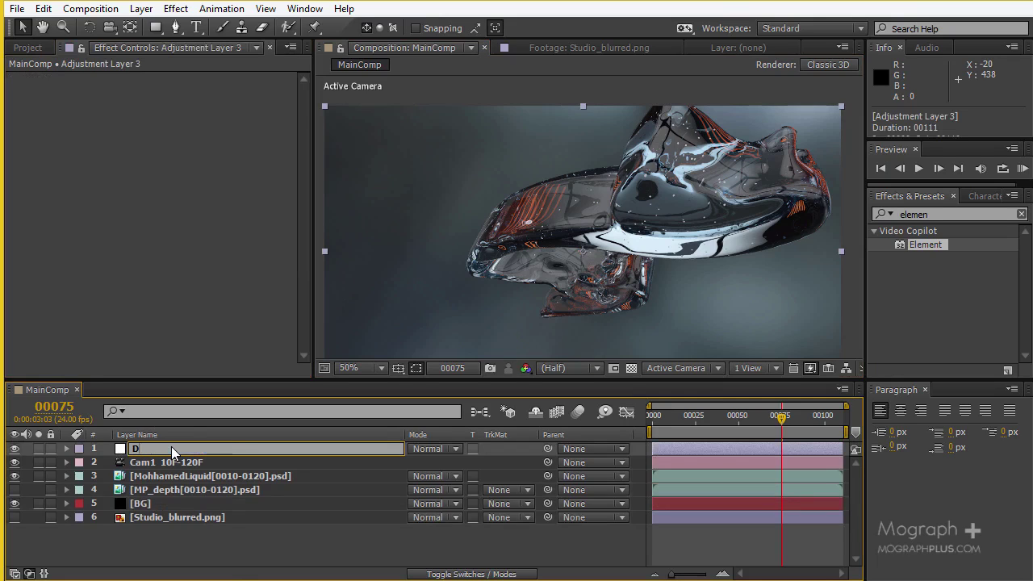
pyautogui.write('epth')
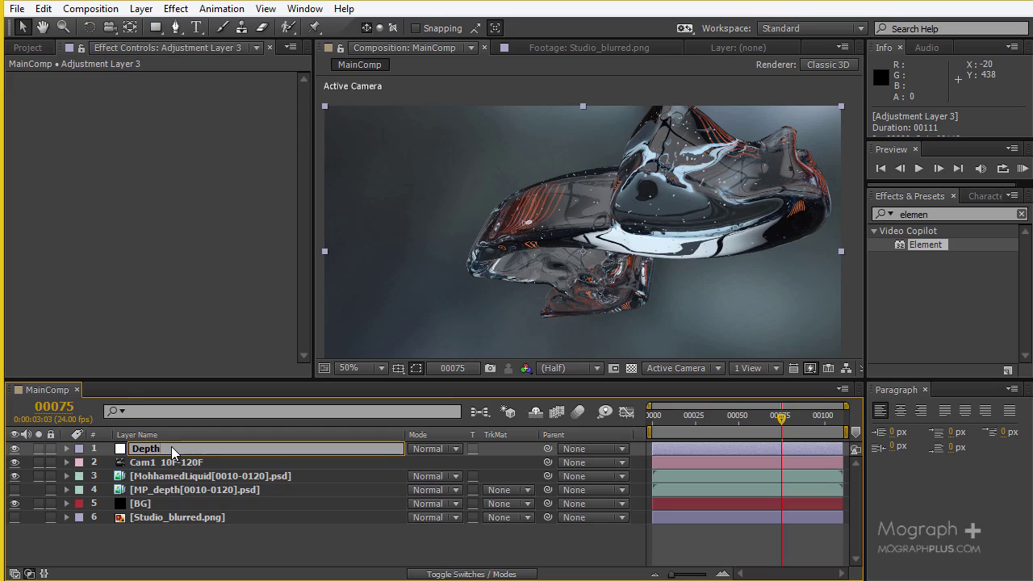
pyautogui.press('Return')
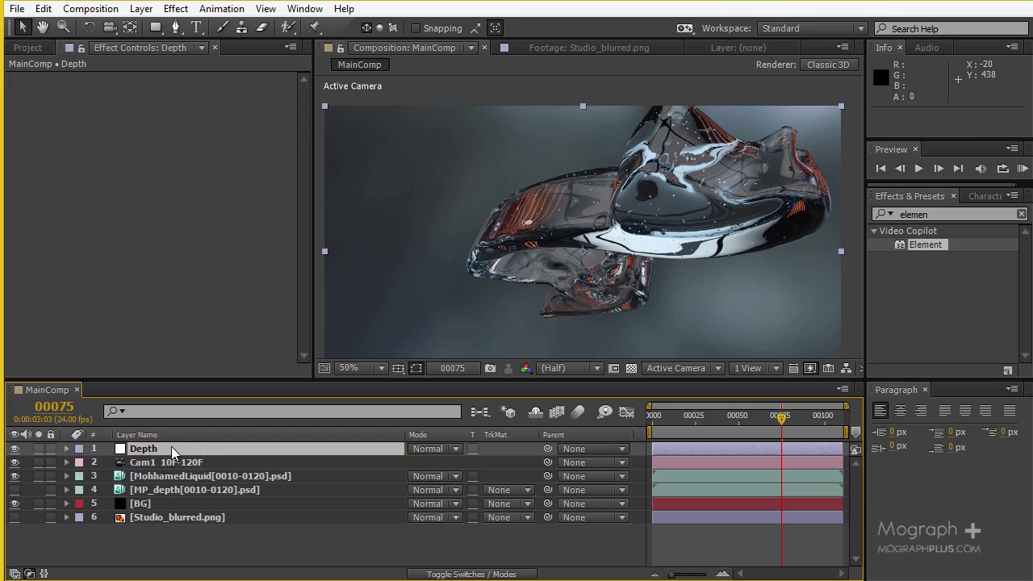
# Open the MP_depth layer on its own and inspect the depth pass across several frames
pyautogui.click(997, 213)
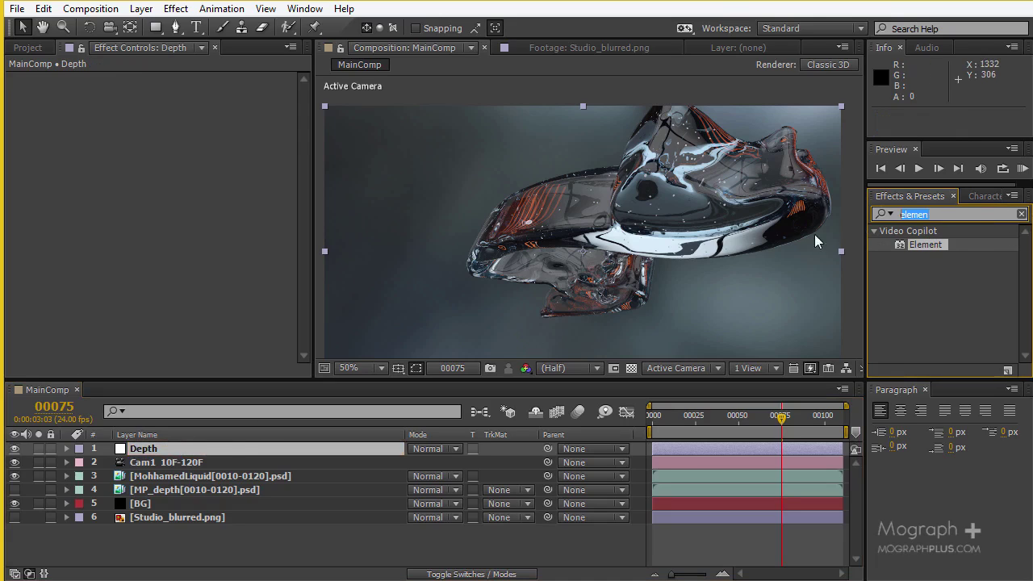
pyautogui.click(207, 492)
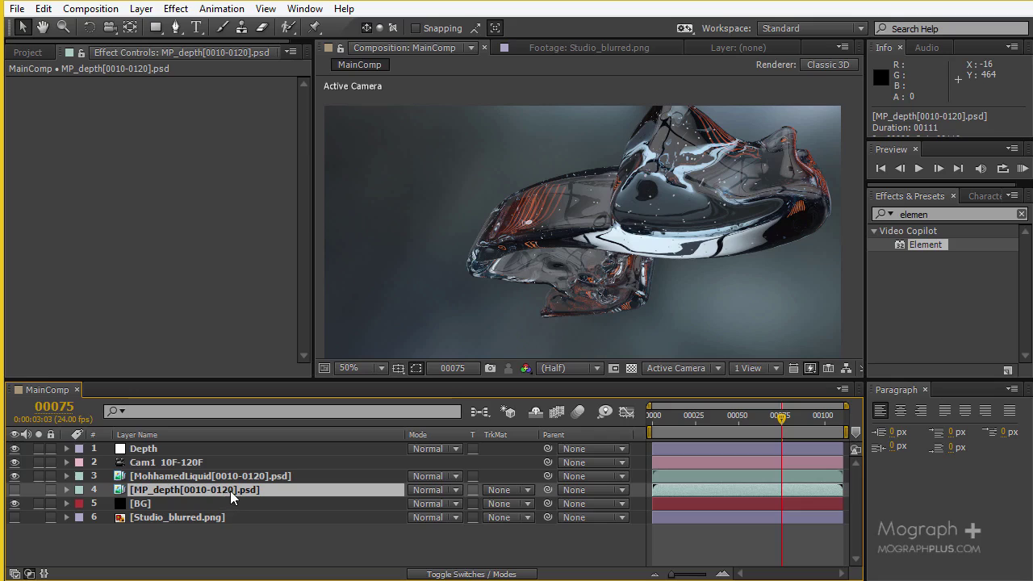
pyautogui.doubleClick(232, 496)
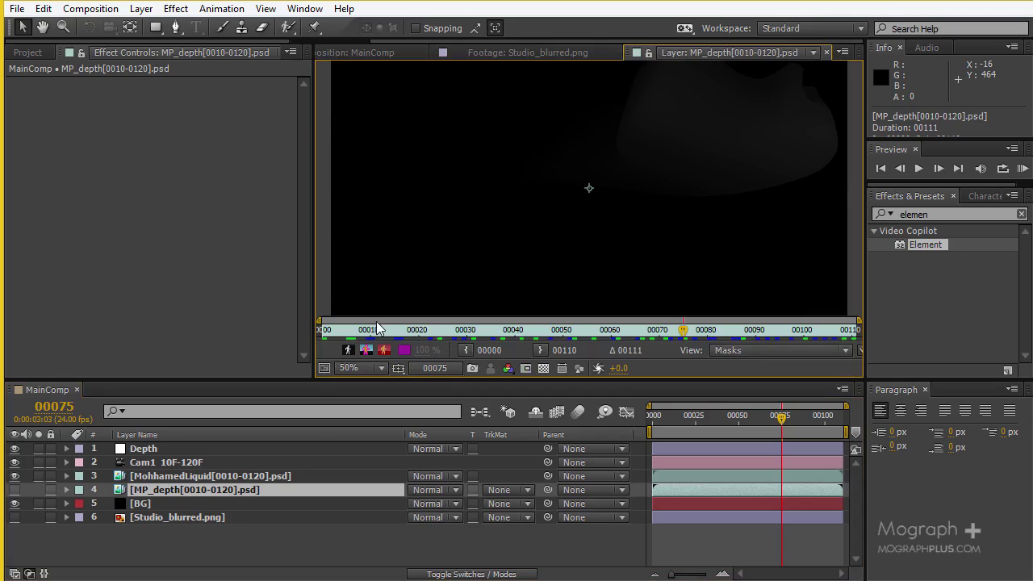
pyautogui.moveTo(378, 328)
pyautogui.mouseDown()
pyautogui.moveTo(333, 331)
pyautogui.moveTo(821, 315)
pyautogui.moveTo(663, 328)
pyautogui.mouseUp()
pyautogui.moveTo(696, 217); pyautogui.dragTo(655, 270)
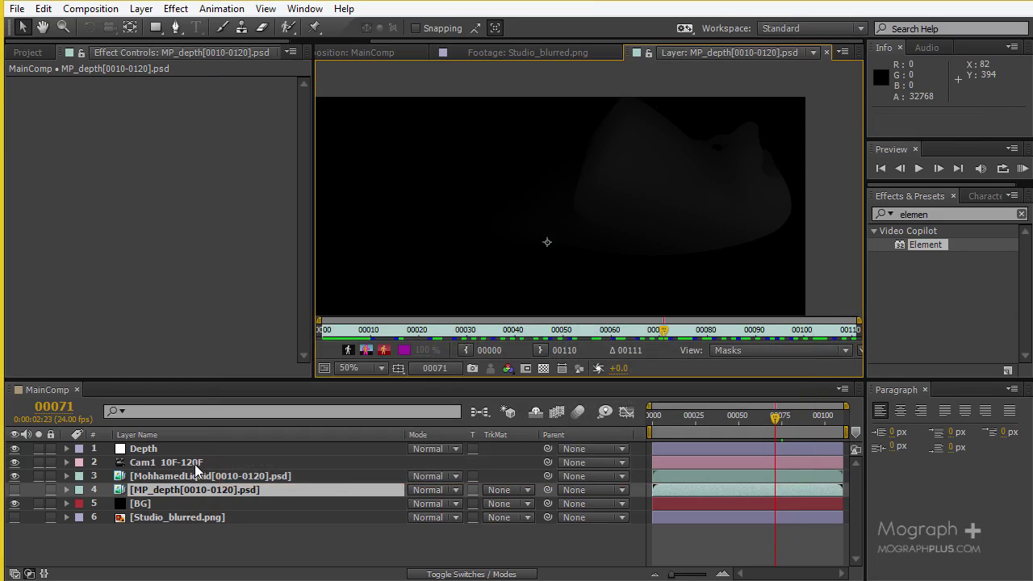
# Pre-compose the MP_depth layer as Depth, moving all attributes into the new composition, and decline relinking missing files
pyautogui.hotkey('ctrl', 'shift', 'c')
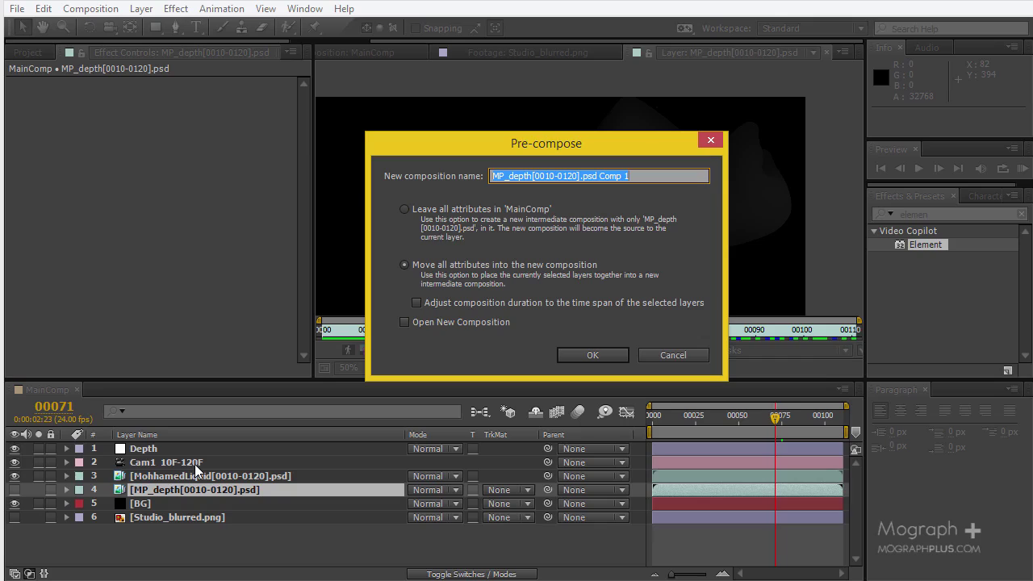
pyautogui.write('Depth')
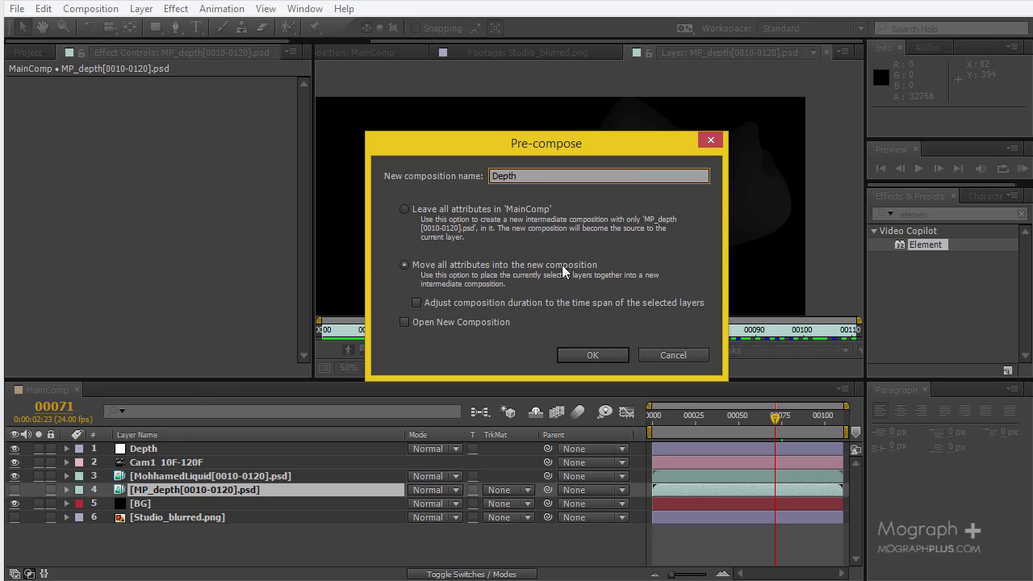
pyautogui.click(586, 356)
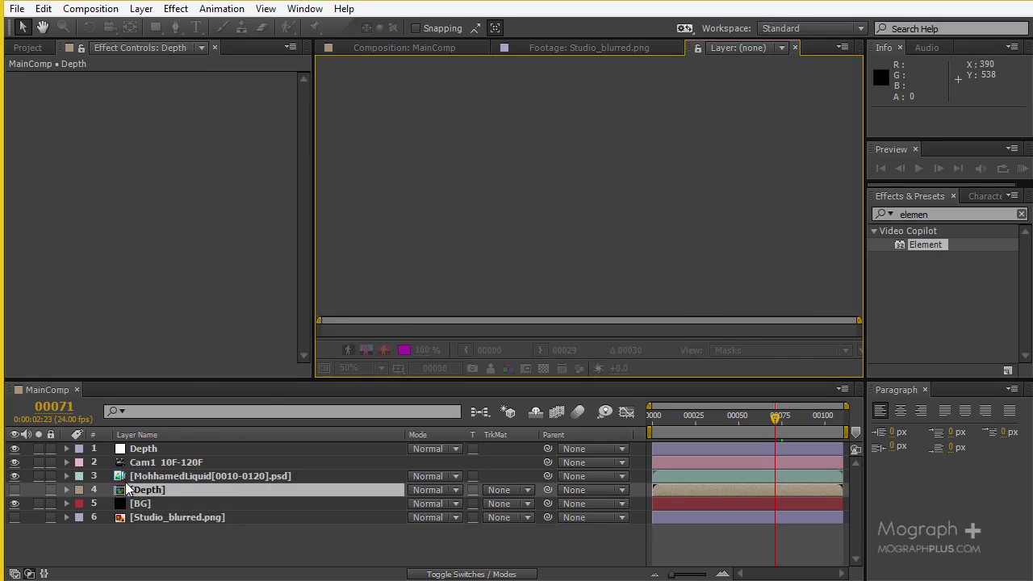
pyautogui.click(162, 493)
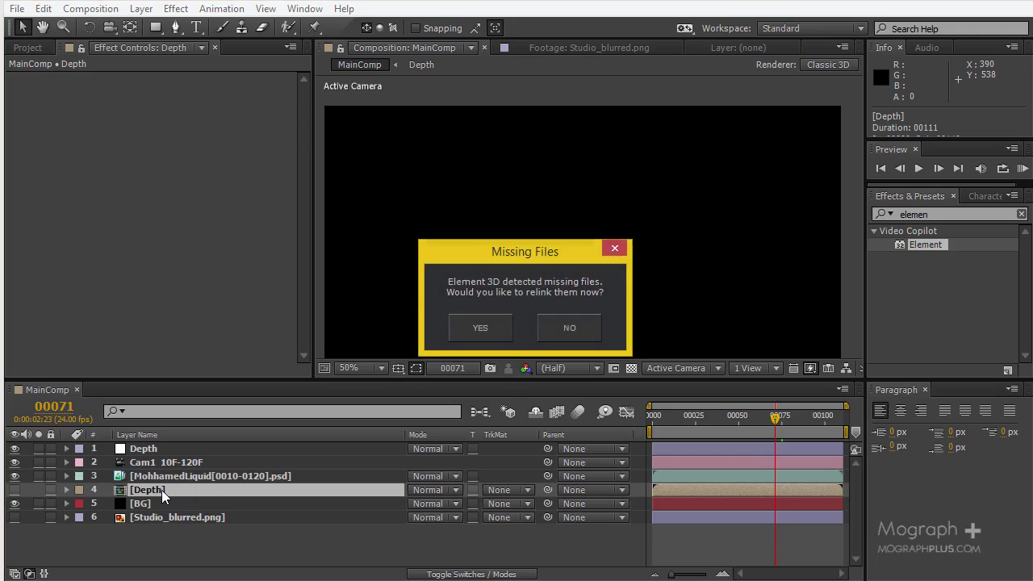
pyautogui.click(560, 331)
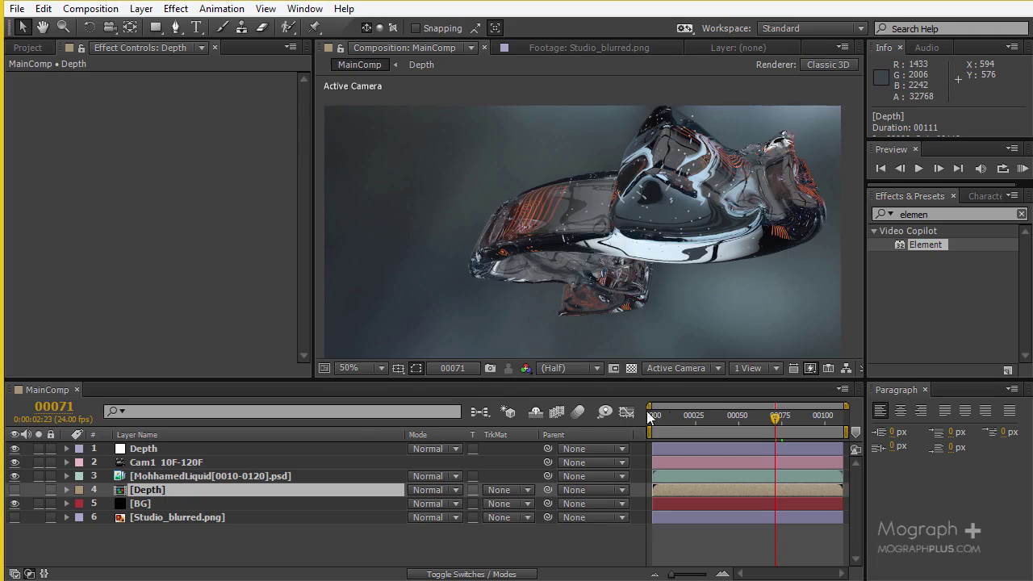
# Open the Depth pre-composition and inspect the depth pass up to frame 82
pyautogui.doubleClick(150, 489)
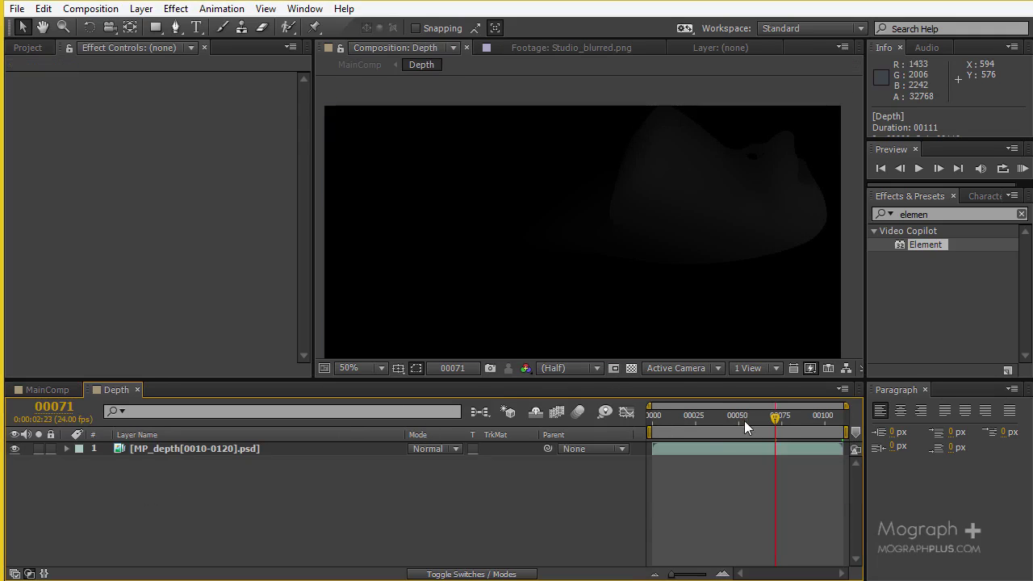
pyautogui.moveTo(744, 420); pyautogui.dragTo(793, 418)
pyautogui.moveTo(640, 237); pyautogui.dragTo(596, 182)
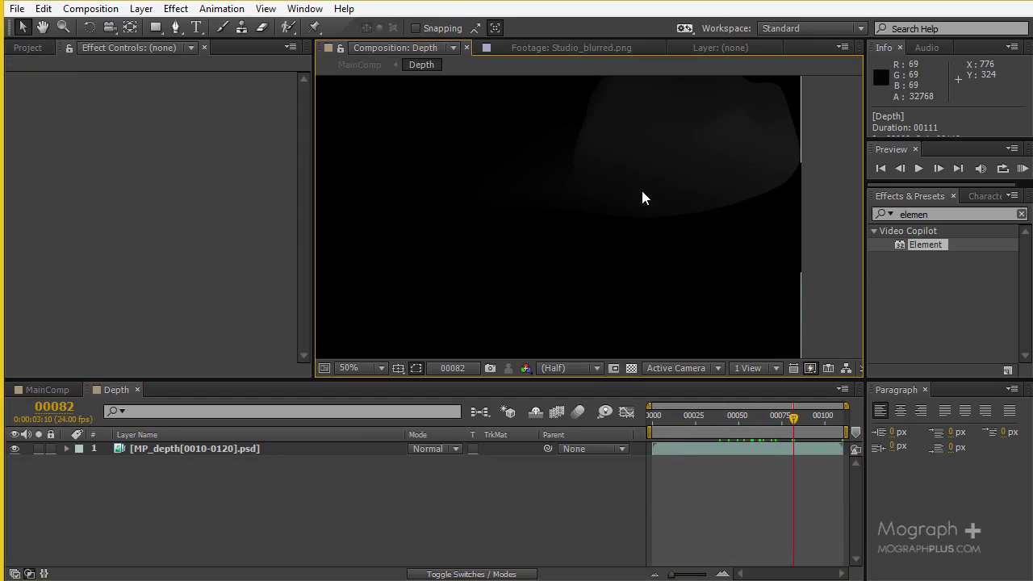
# Apply Curves to the MP_depth layer and steepen the RGB curve sharply to brighten the depth pass
pyautogui.click(970, 212)
pyautogui.write('c')
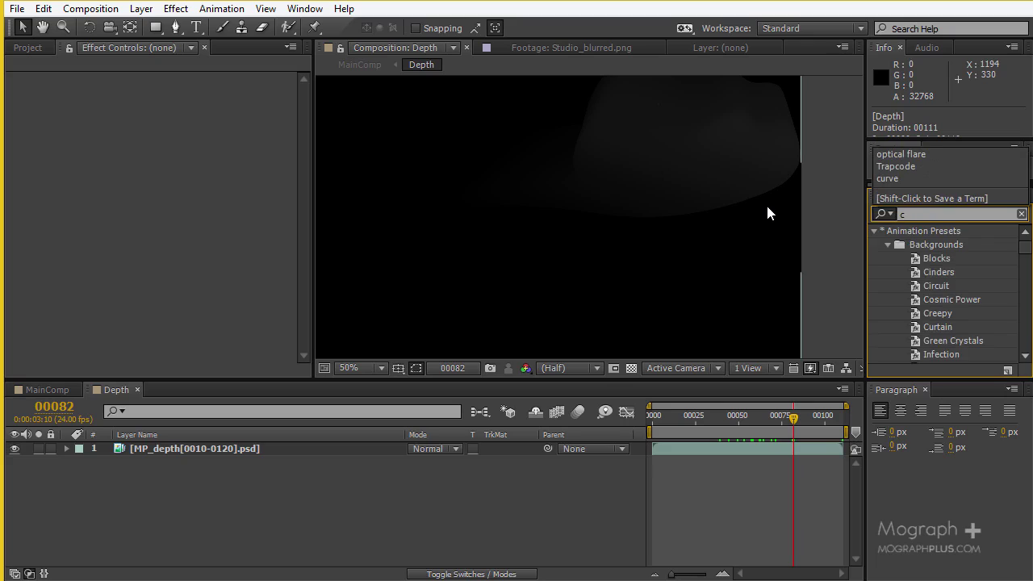
pyautogui.write('urve')
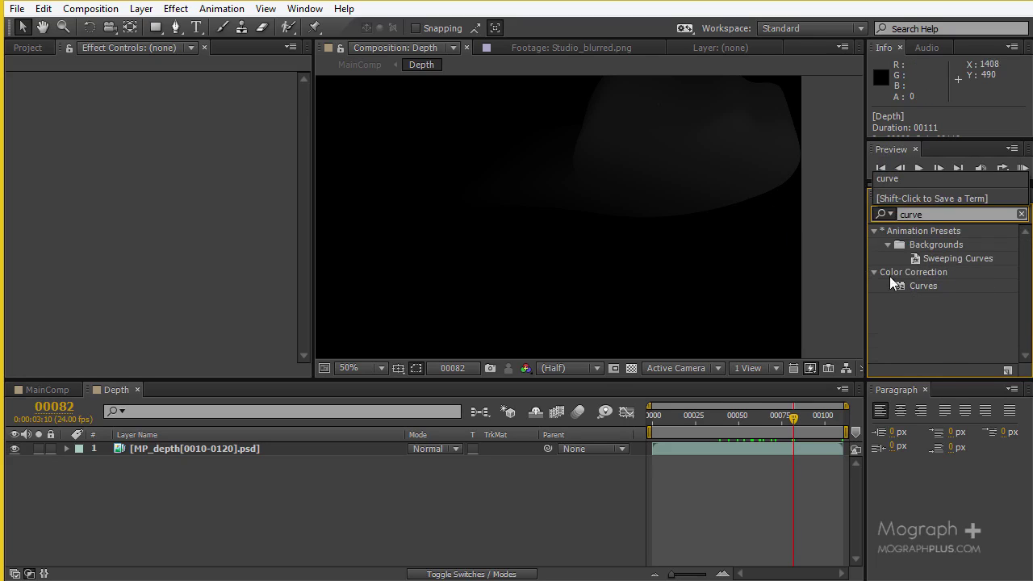
pyautogui.click(922, 286)
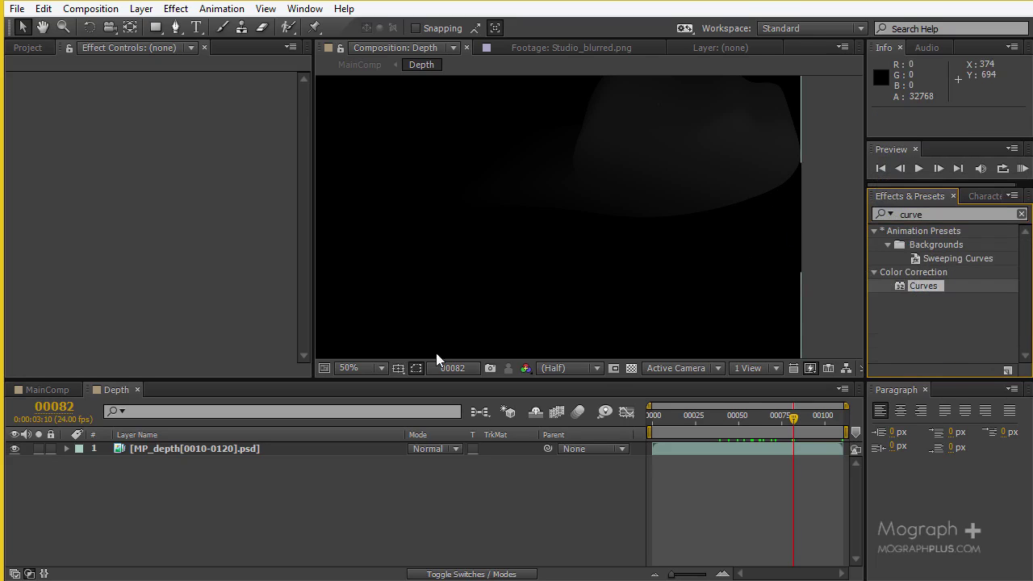
pyautogui.moveTo(924, 287); pyautogui.dragTo(187, 450)
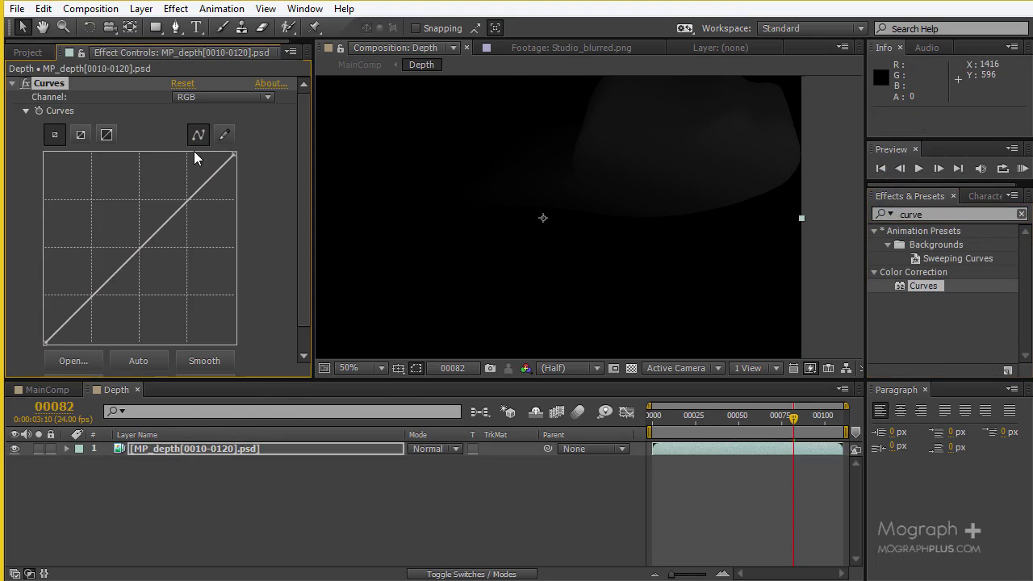
pyautogui.moveTo(138, 246); pyautogui.dragTo(66, 153)
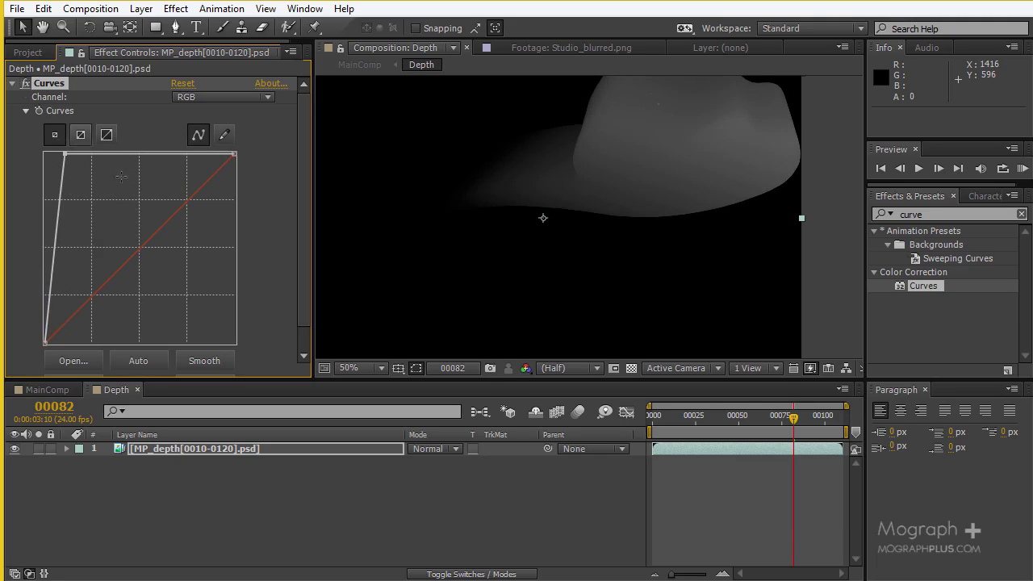
# Return to MainComp and apply the FL Depth Of Field effect to the Depth adjustment layer
pyautogui.click(44, 390)
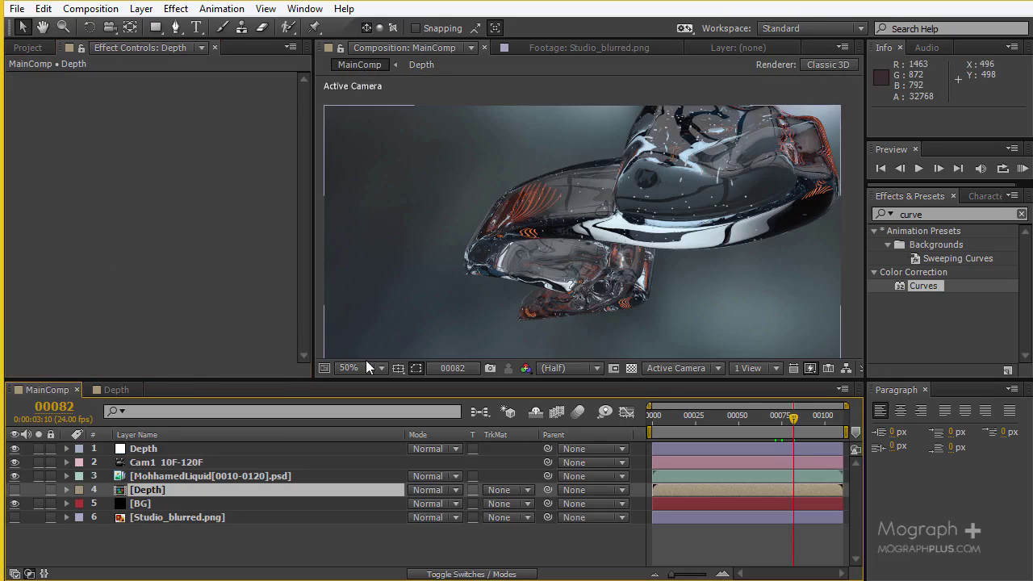
pyautogui.click(178, 448)
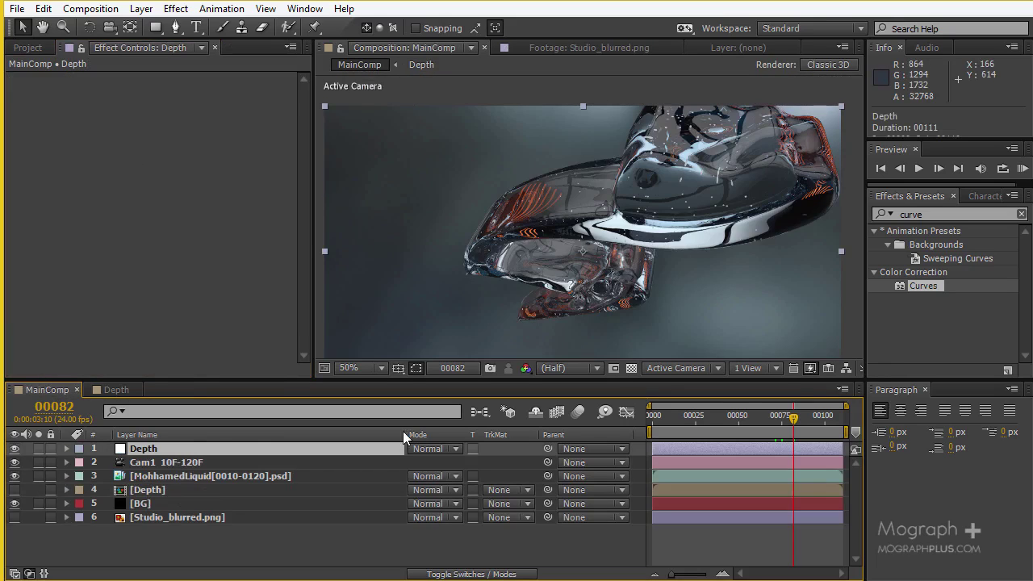
pyautogui.click(957, 213)
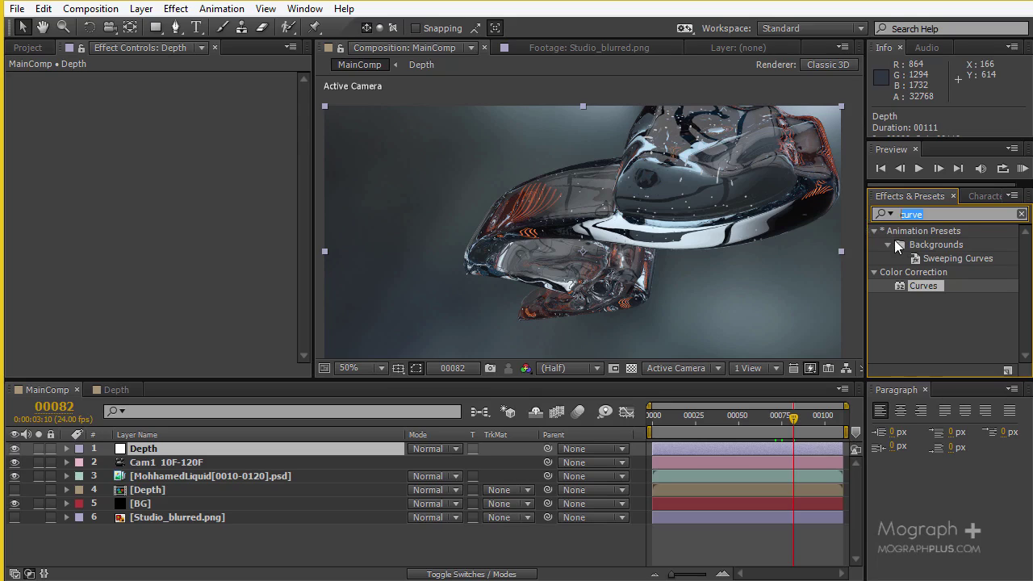
pyautogui.write('depth ')
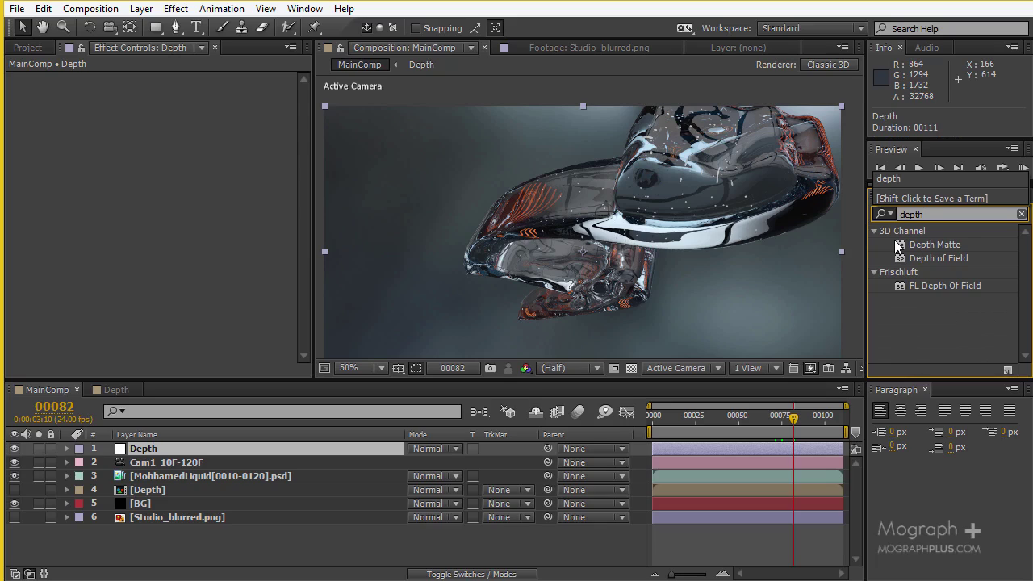
pyautogui.write('of')
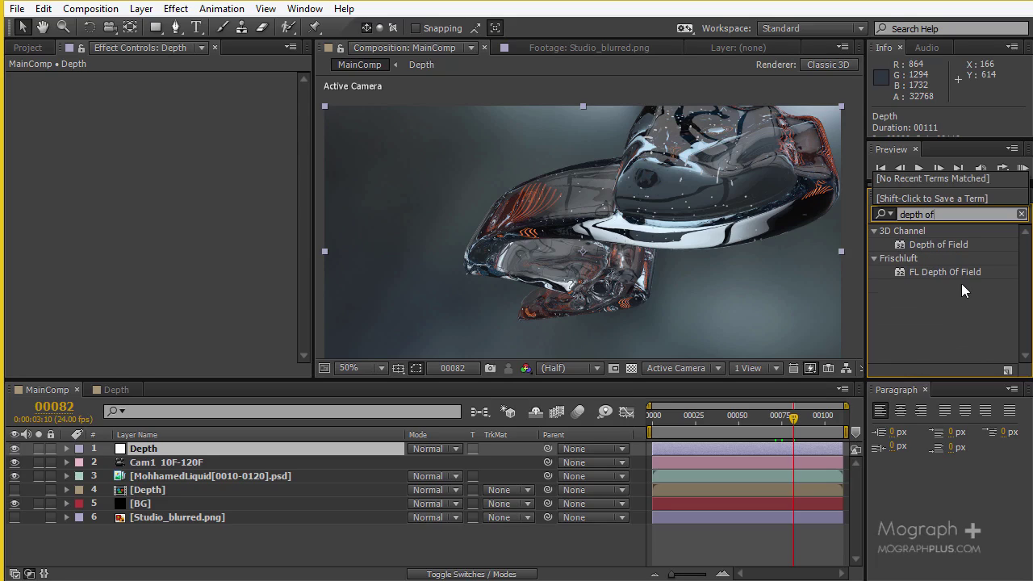
pyautogui.click(877, 263)
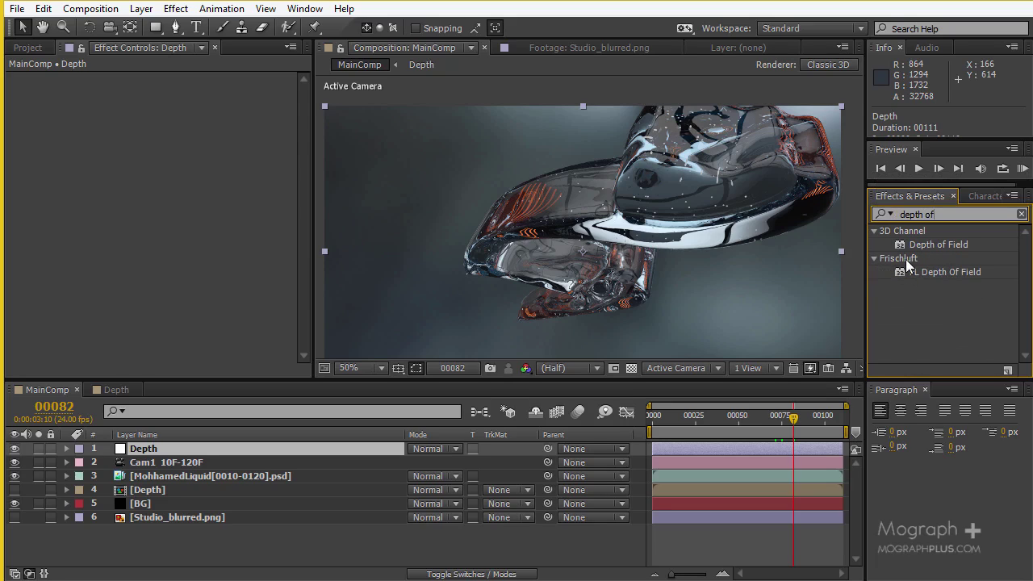
pyautogui.click(920, 271)
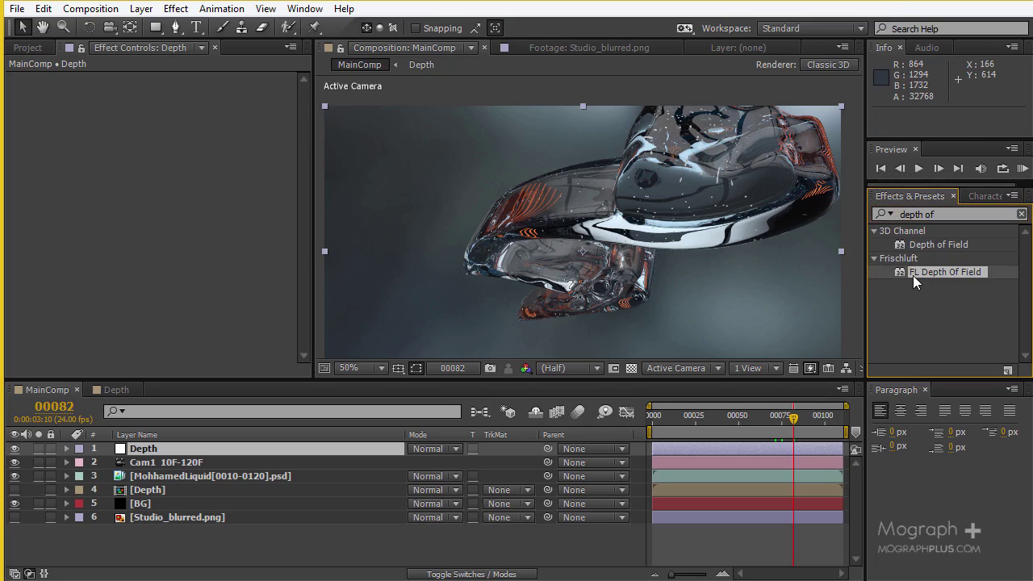
pyautogui.moveTo(913, 275); pyautogui.dragTo(138, 449)
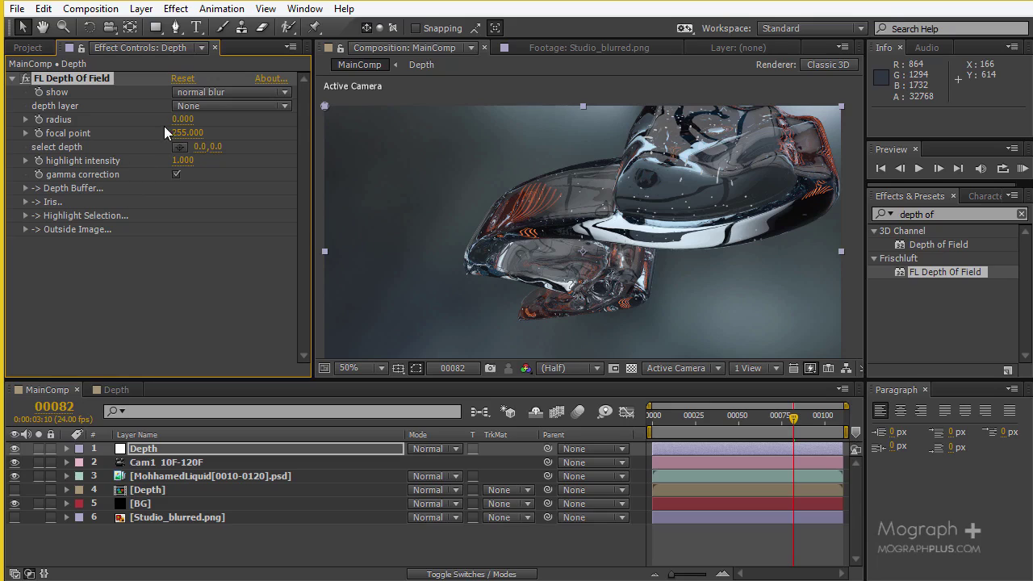
# Use the Depth pre-composition (layer 4) as the effect's depth layer and set the blur radius to 44.5
pyautogui.click(230, 105)
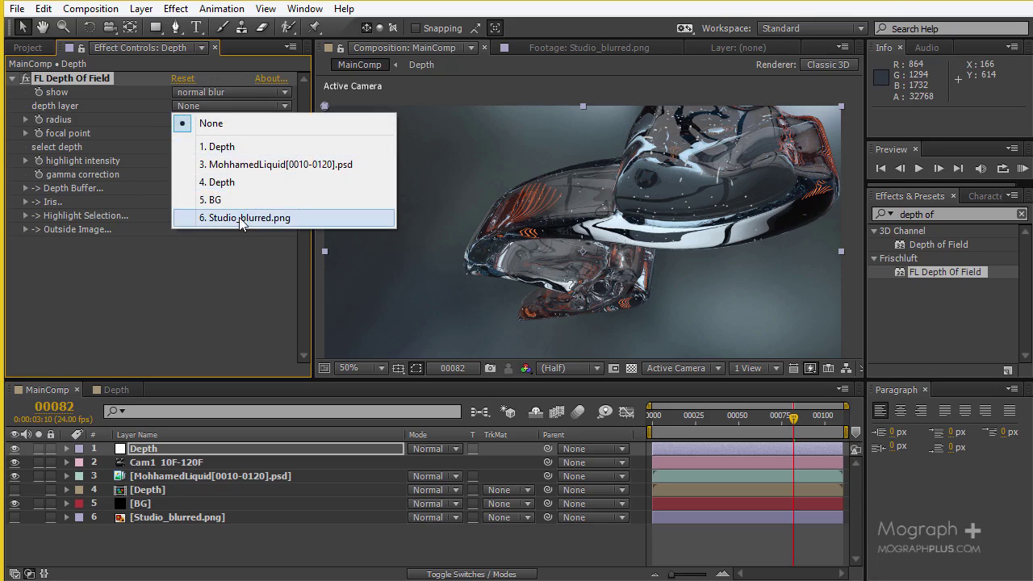
pyautogui.click(248, 183)
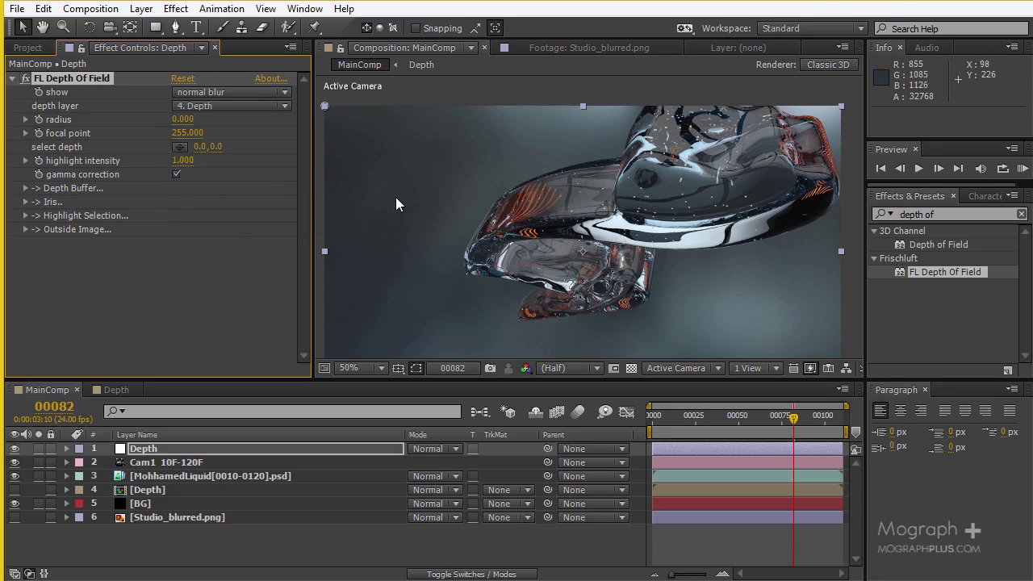
pyautogui.moveTo(184, 120); pyautogui.dragTo(545, 126)
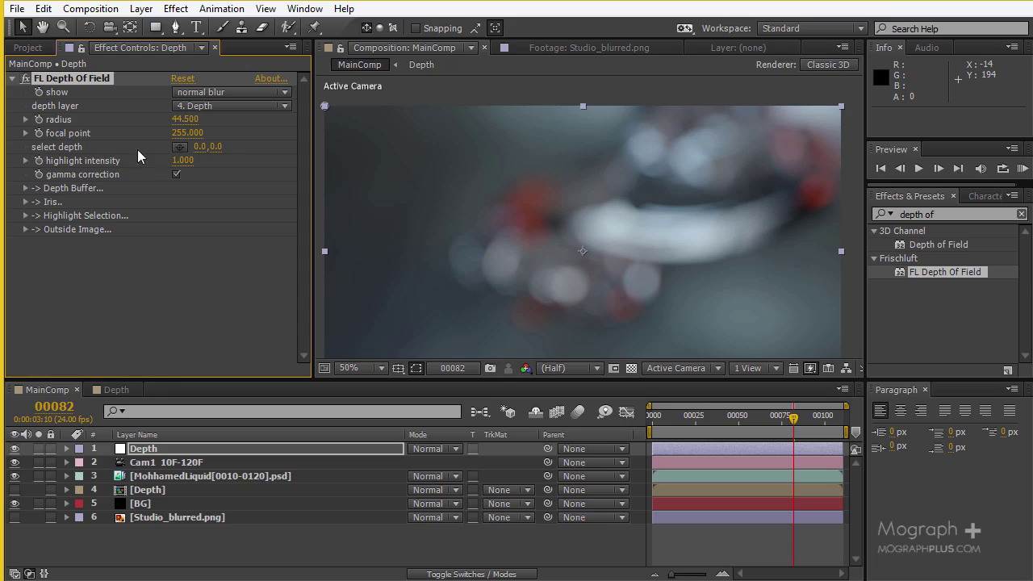
# Place the select depth point on the liquid's lowest tip at 514, 498 and set the blur radius to 153.6
pyautogui.click(179, 147)
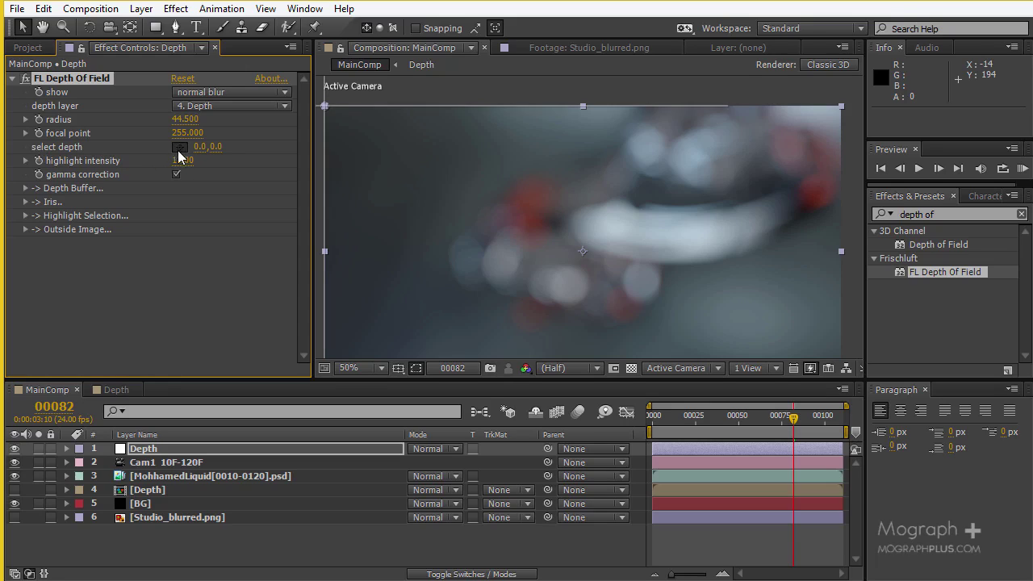
pyautogui.click(553, 223)
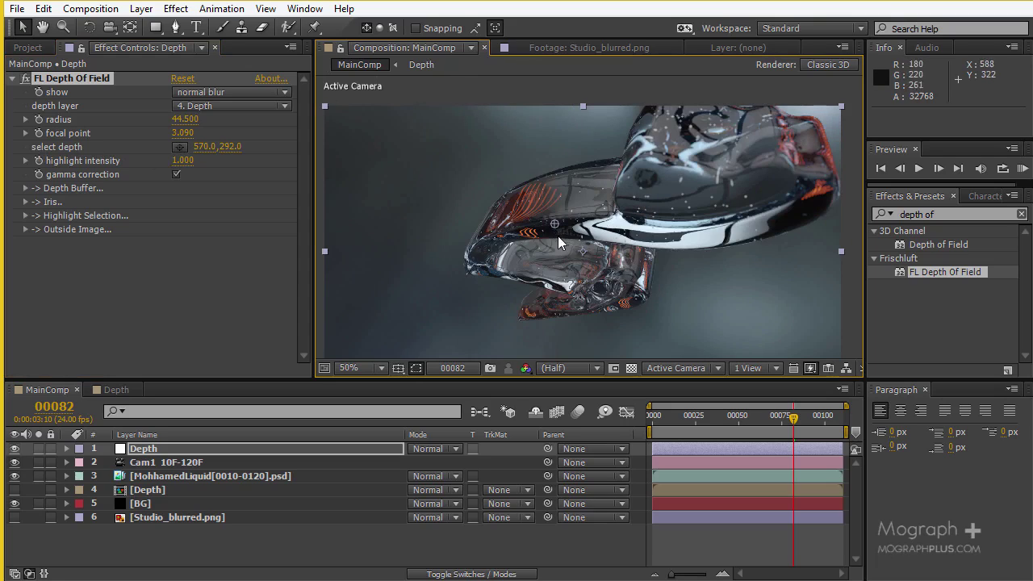
pyautogui.moveTo(554, 224); pyautogui.dragTo(532, 312)
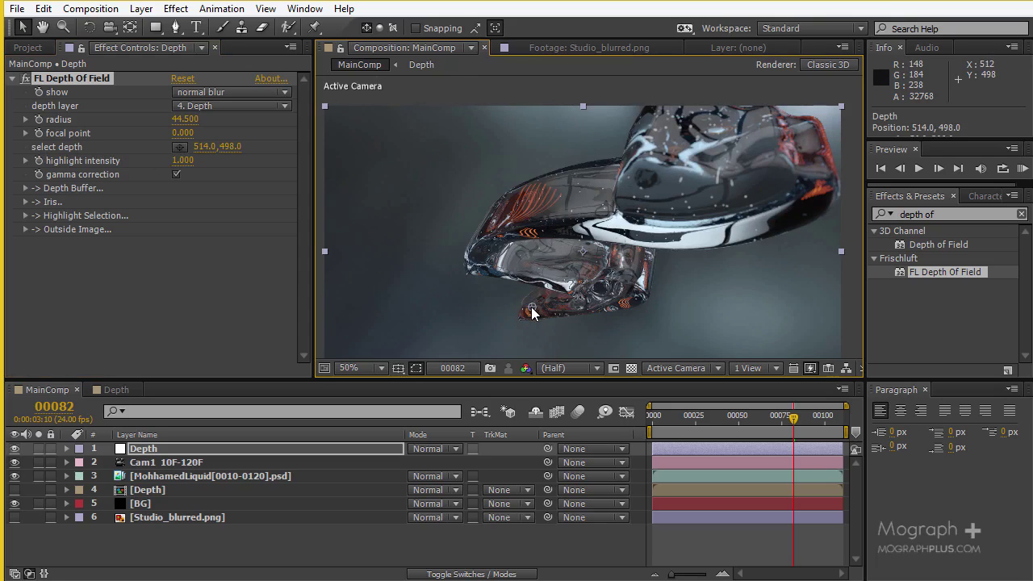
pyautogui.moveTo(194, 119); pyautogui.dragTo(871, 148)
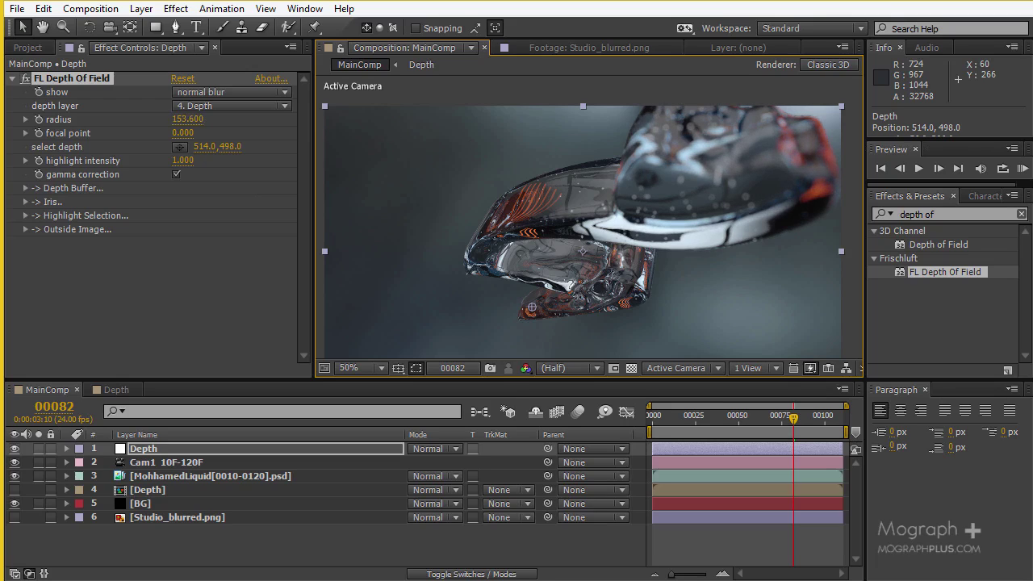
# Examine the depth-of-field blur on the foreground liquid at 100% magnification on frame 82
pyautogui.press('/')
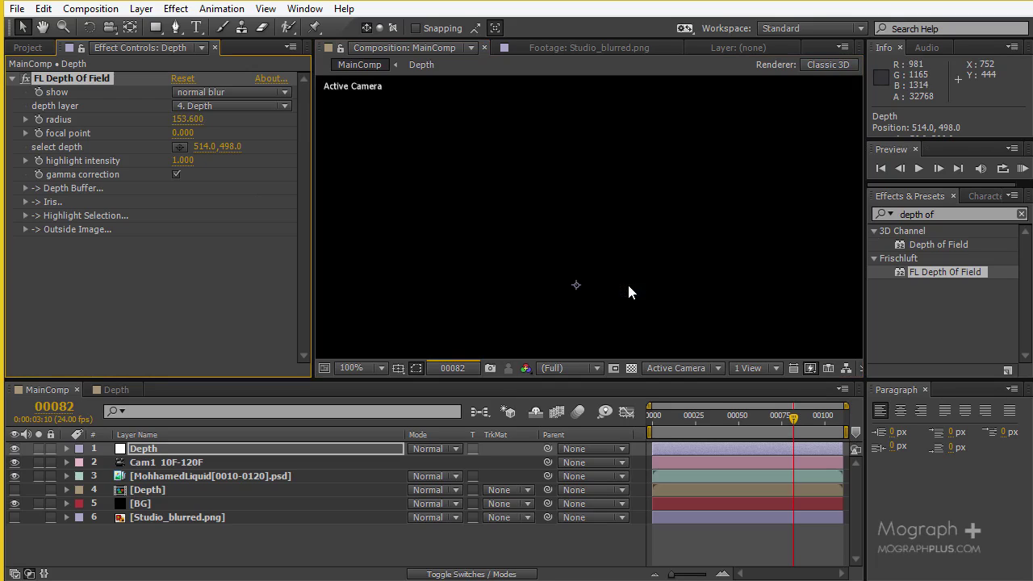
pyautogui.press('`')
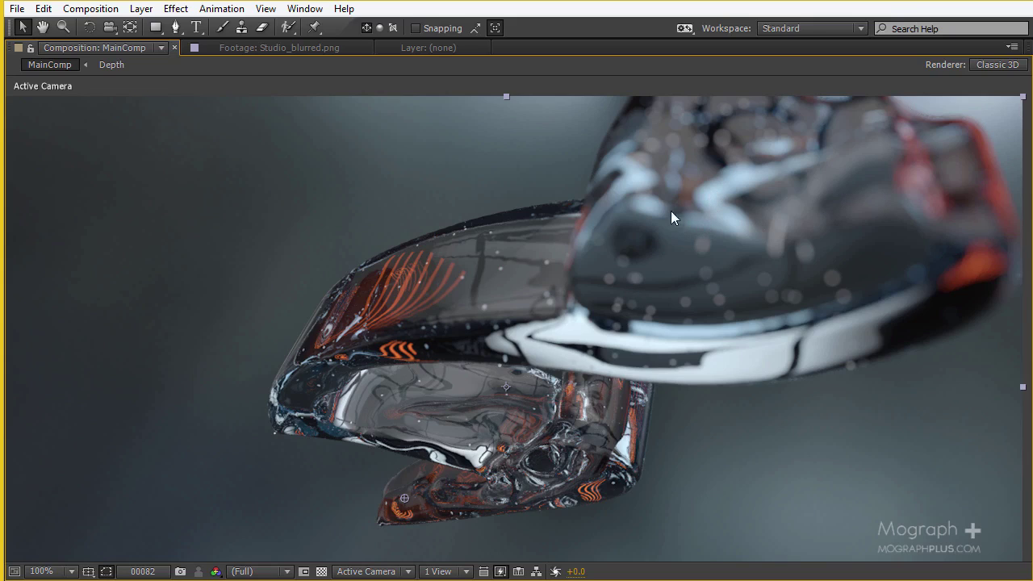
pyautogui.press('`')
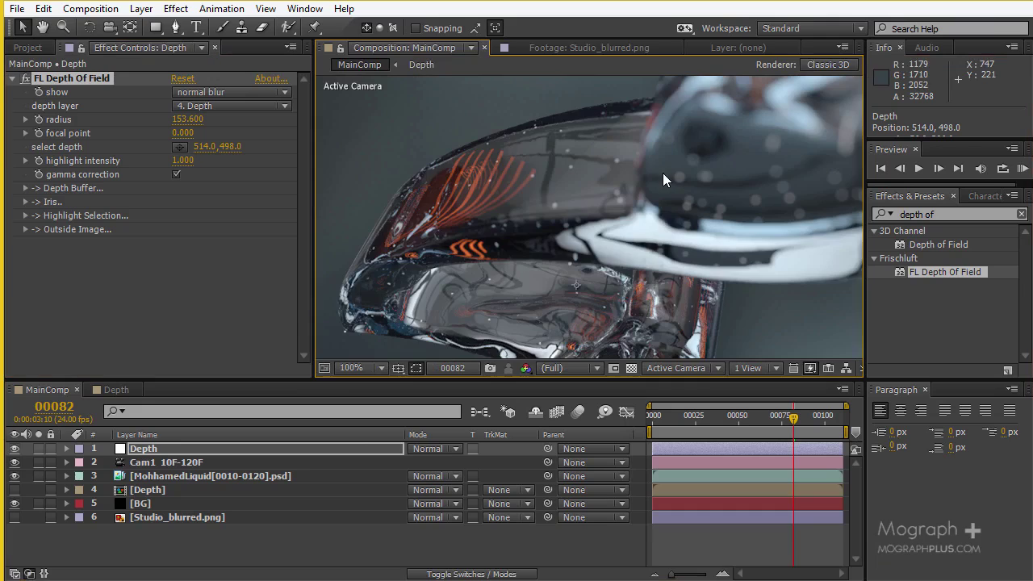
pyautogui.moveTo(708, 163); pyautogui.dragTo(526, 242)
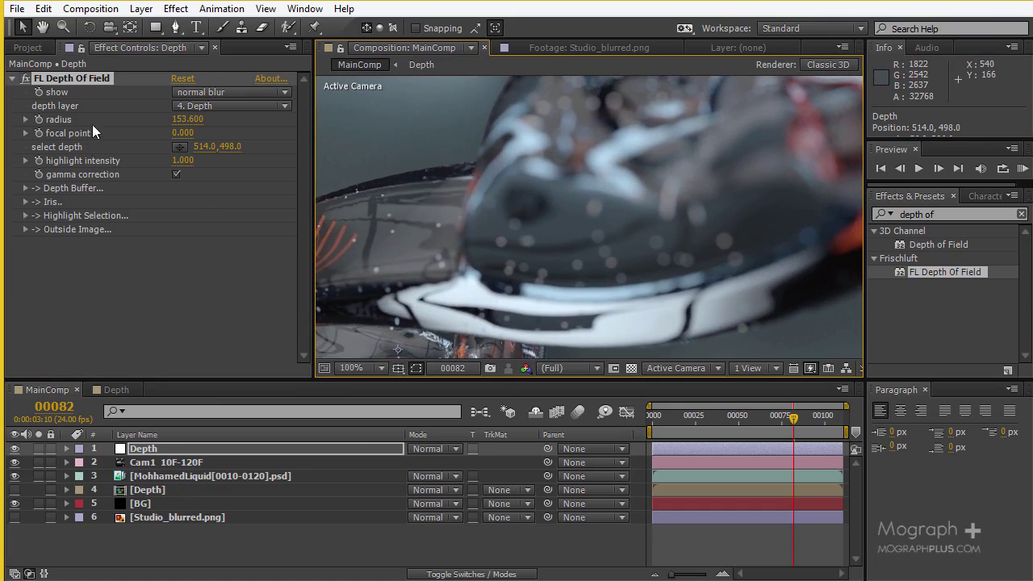
pyautogui.scroll(-2, 456, 234)
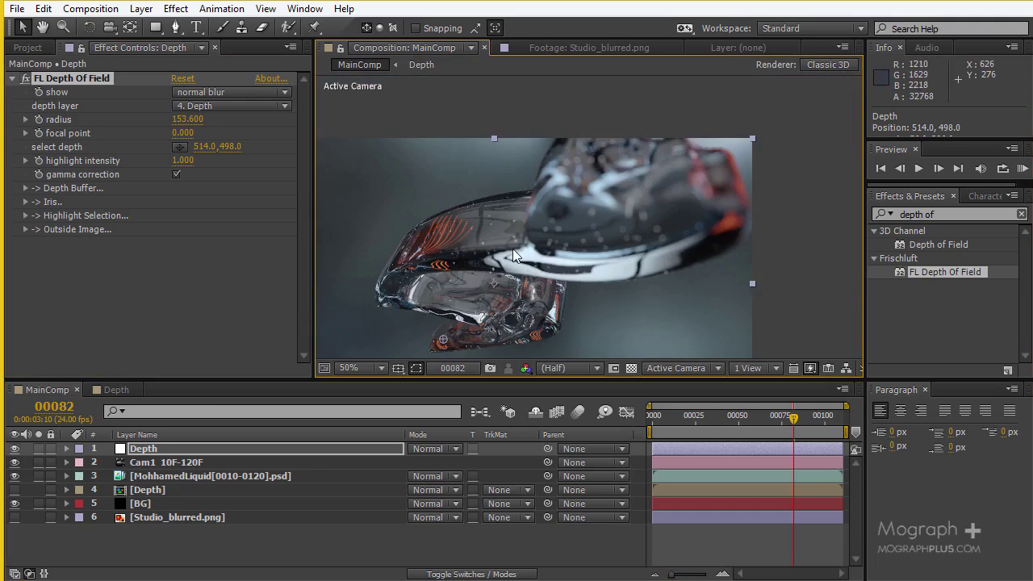
pyautogui.scroll(2, 512, 248)
pyautogui.moveTo(512, 237); pyautogui.dragTo(558, 219)
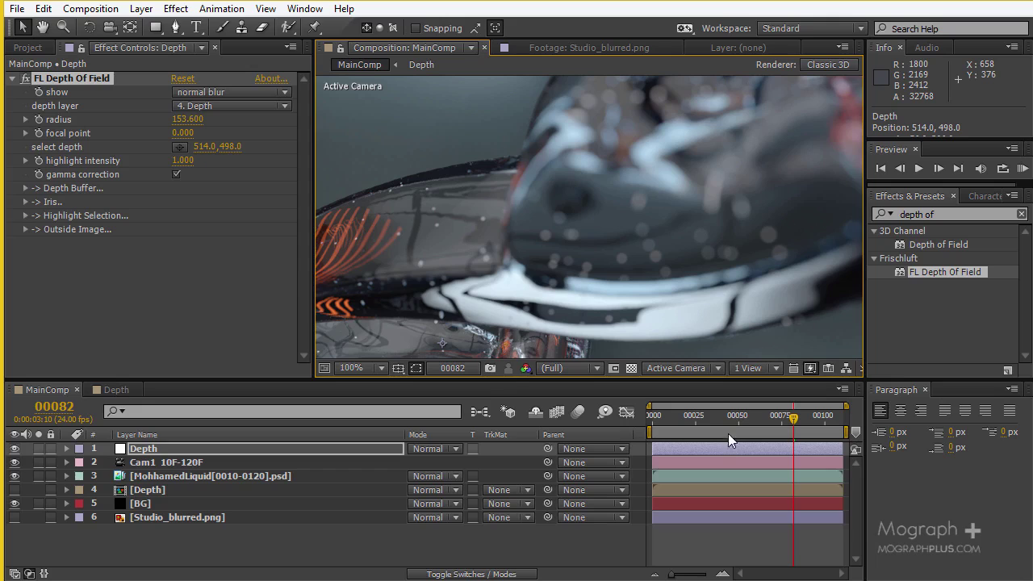
# Go to frame 58 and increase the depth-of-field radius to 208.3
pyautogui.moveTo(728, 414); pyautogui.dragTo(752, 415)
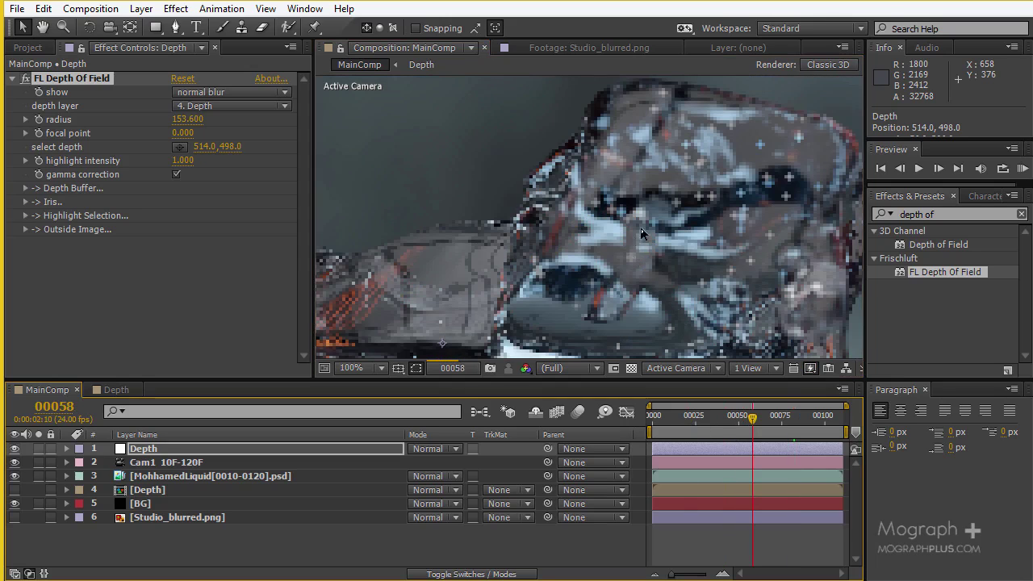
pyautogui.scroll(-2, 641, 233)
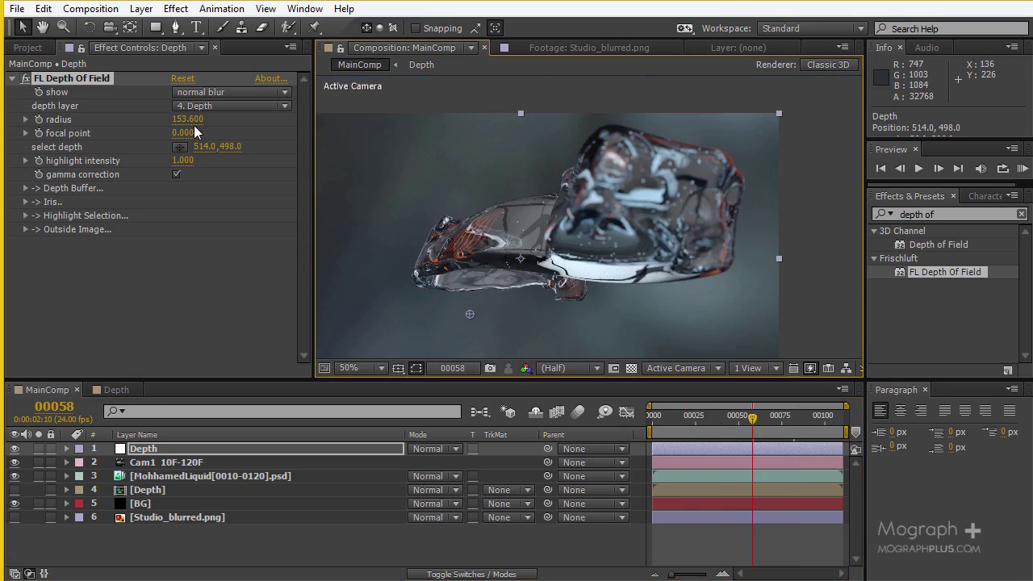
pyautogui.moveTo(188, 119); pyautogui.dragTo(232, 119)
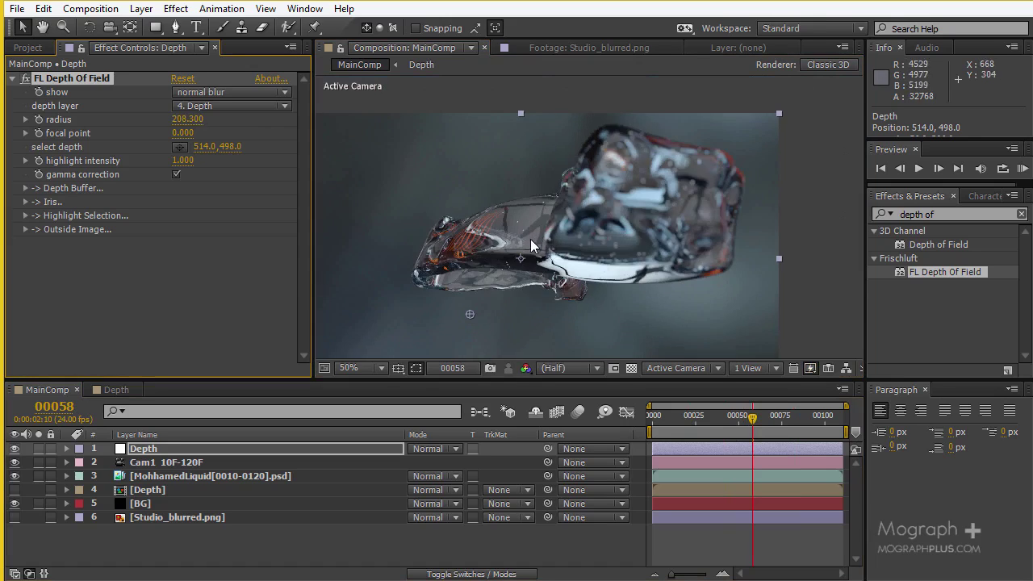
# Examine the stronger blur in an enlarged view at full resolution on frames 58 and 110
pyautogui.scroll(2, 529, 237)
pyautogui.moveTo(588, 212); pyautogui.dragTo(713, 138)
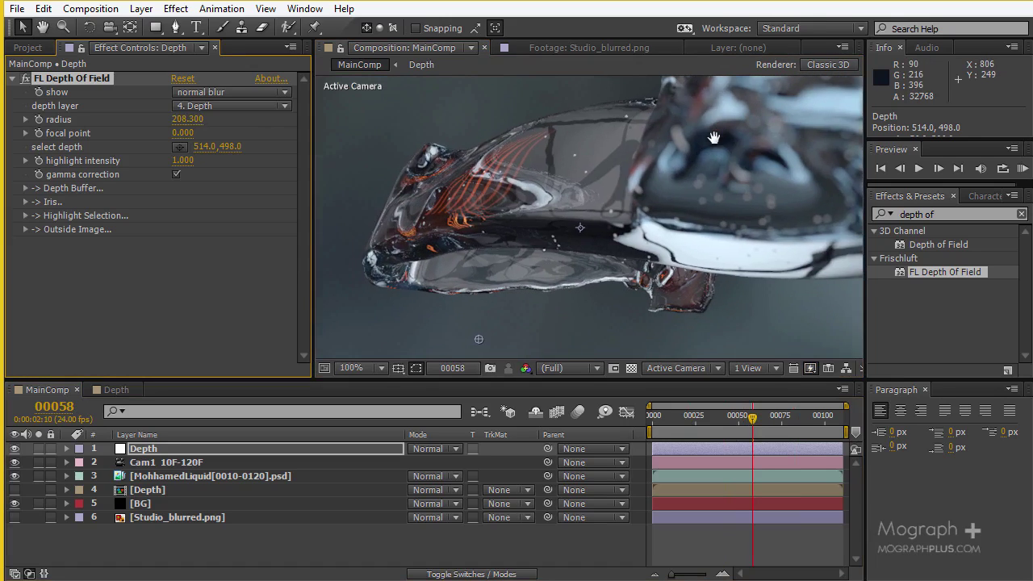
pyautogui.moveTo(562, 189); pyautogui.dragTo(525, 214)
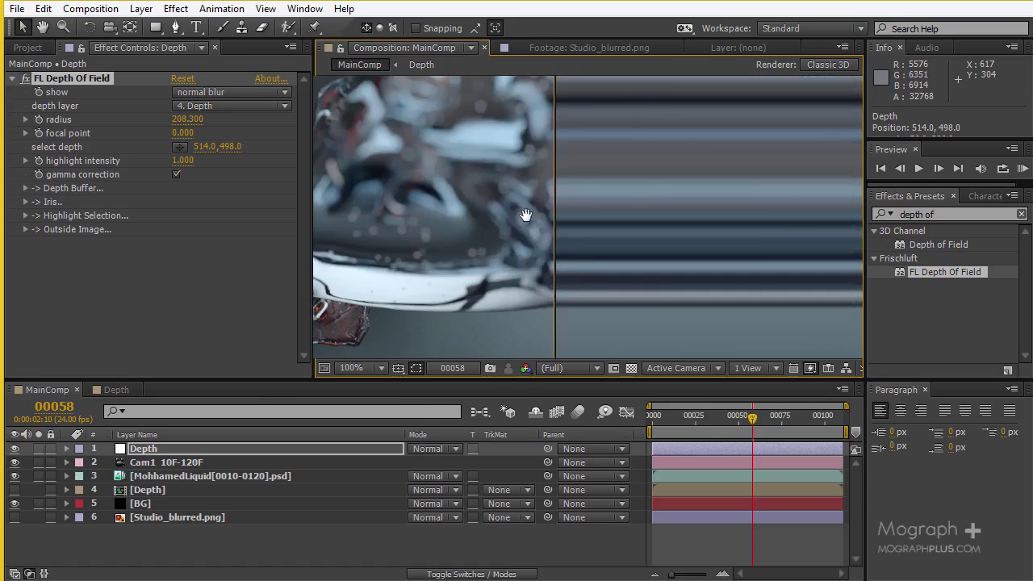
pyautogui.press('`')
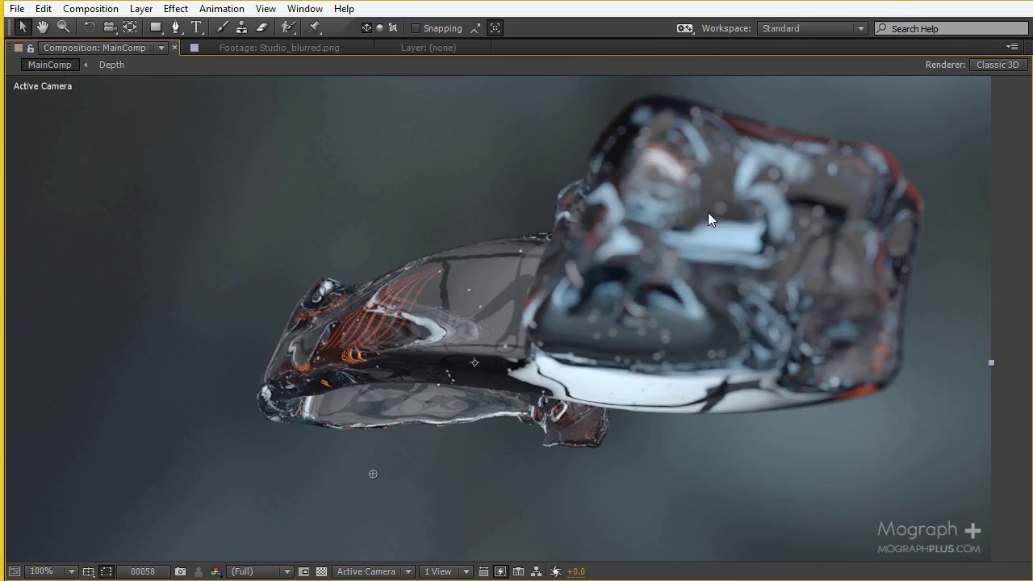
pyautogui.press('`')
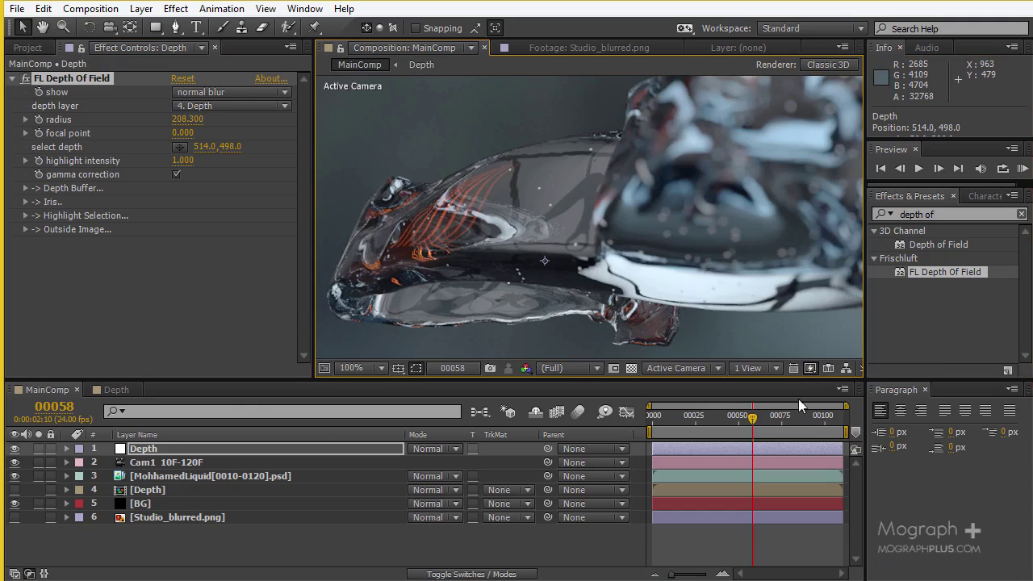
pyautogui.moveTo(829, 418); pyautogui.dragTo(844, 418)
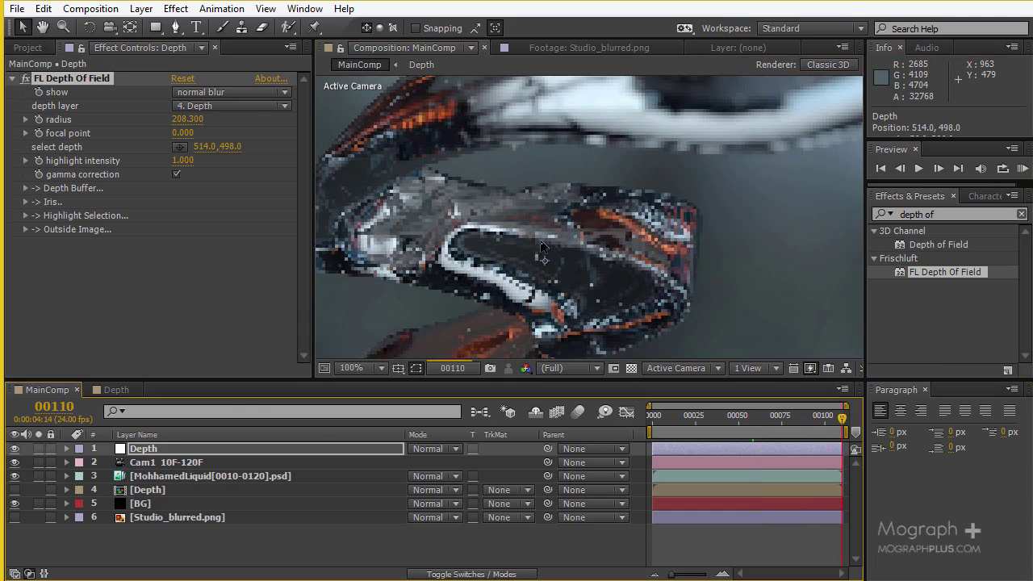
pyautogui.press('`')
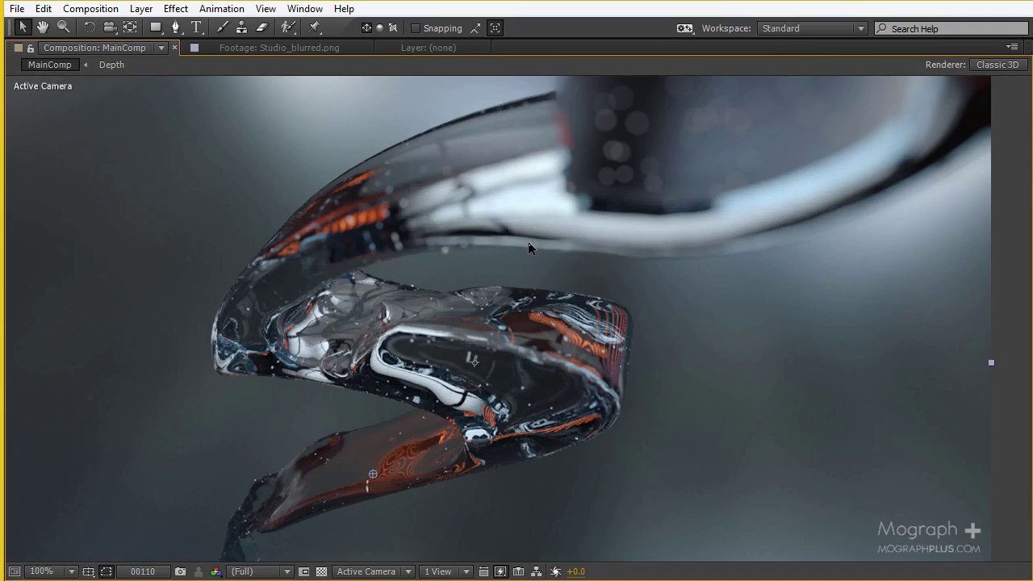
# Move the select depth point to the liquid's upper band at 882, 158 and examine the refocused blur at 100%
pyautogui.press('`')
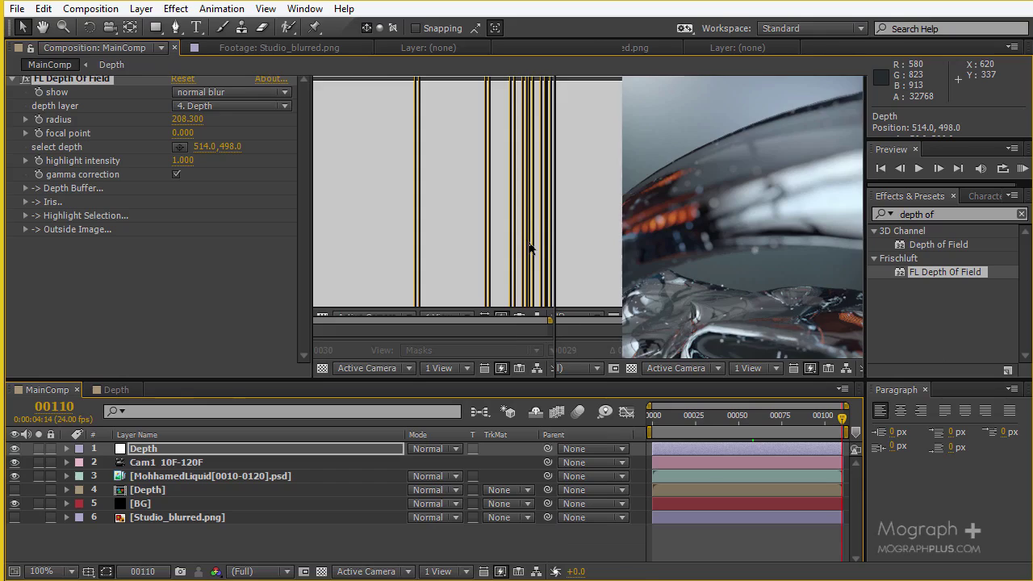
pyautogui.click(179, 146)
pyautogui.click(740, 97)
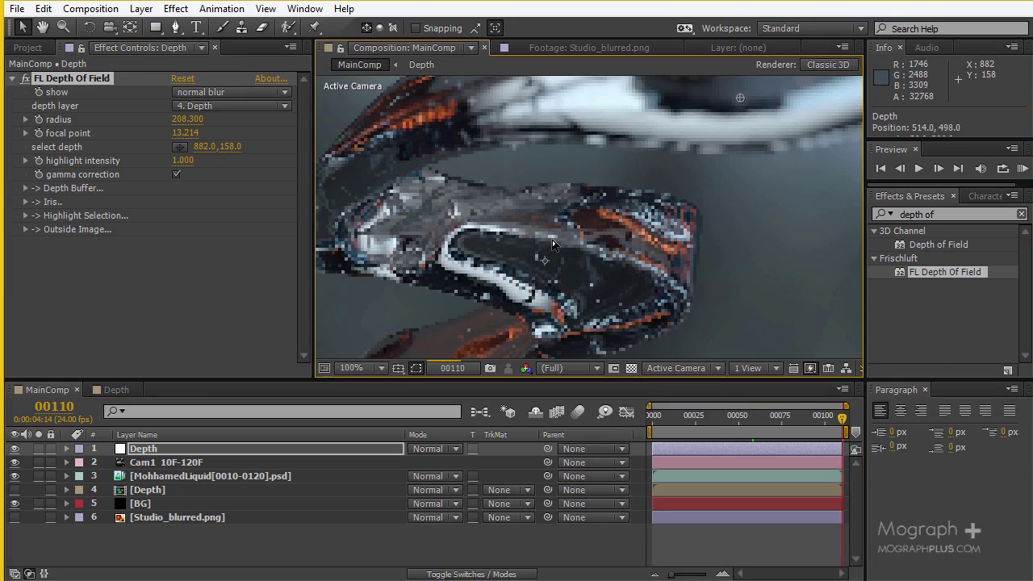
pyautogui.scroll(-2, 560, 234)
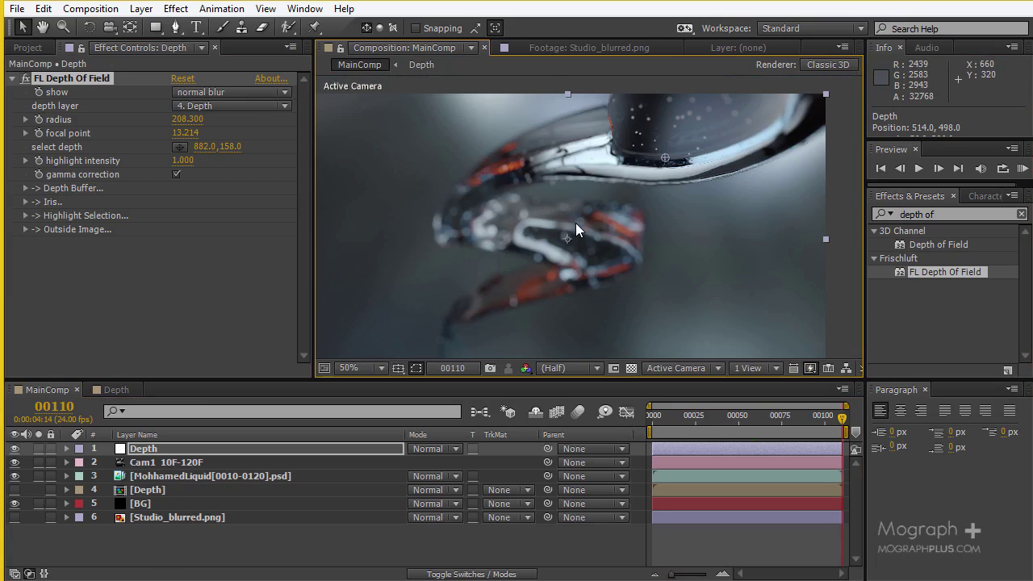
pyautogui.press('`')
pyautogui.scroll(2, 575, 226)
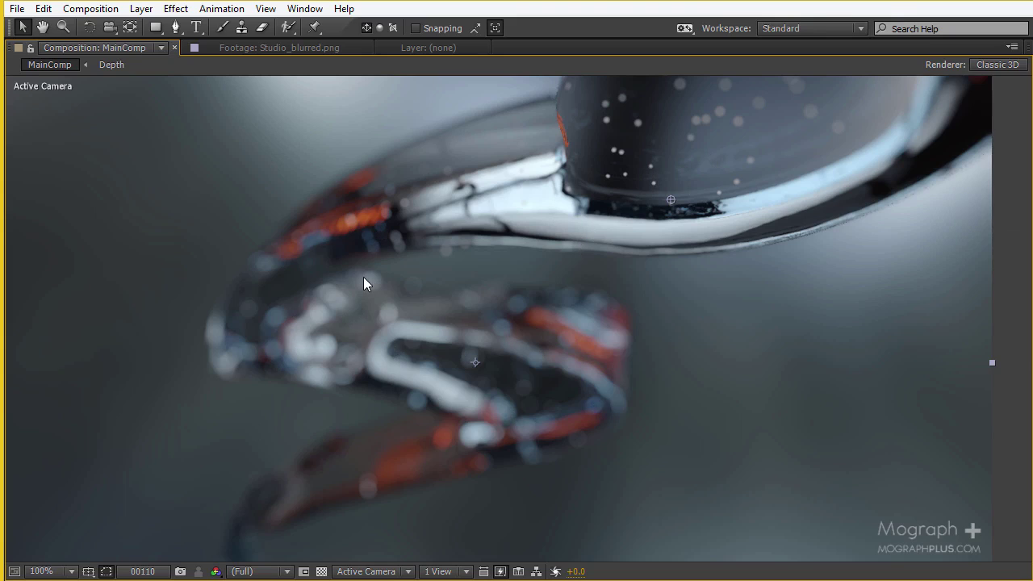
pyautogui.press('`')
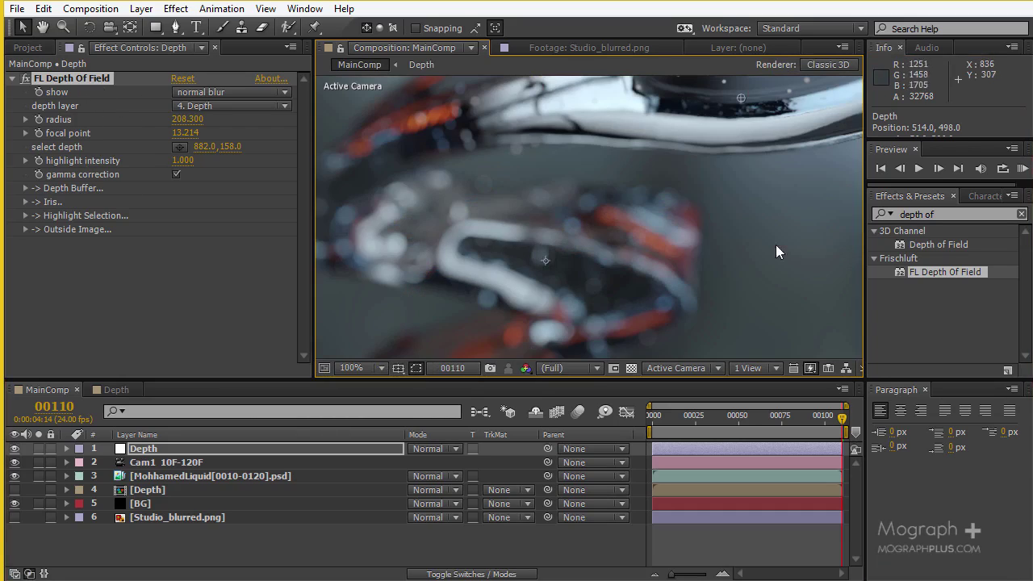
# Disable FL Depth Of Field on the Depth adjustment layer and apply the Camera Lens Blur effect to it
pyautogui.click(25, 78)
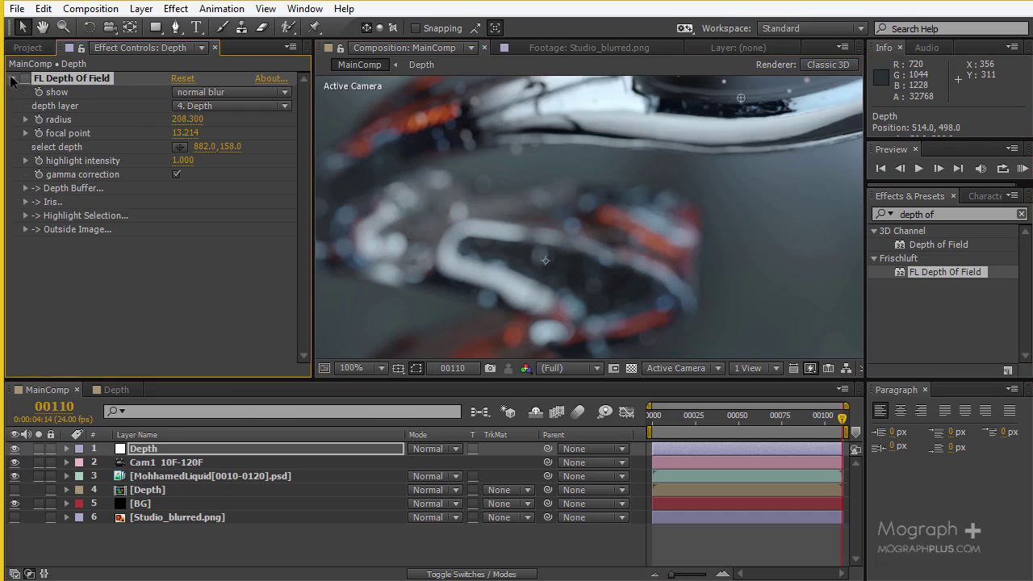
pyautogui.click(11, 80)
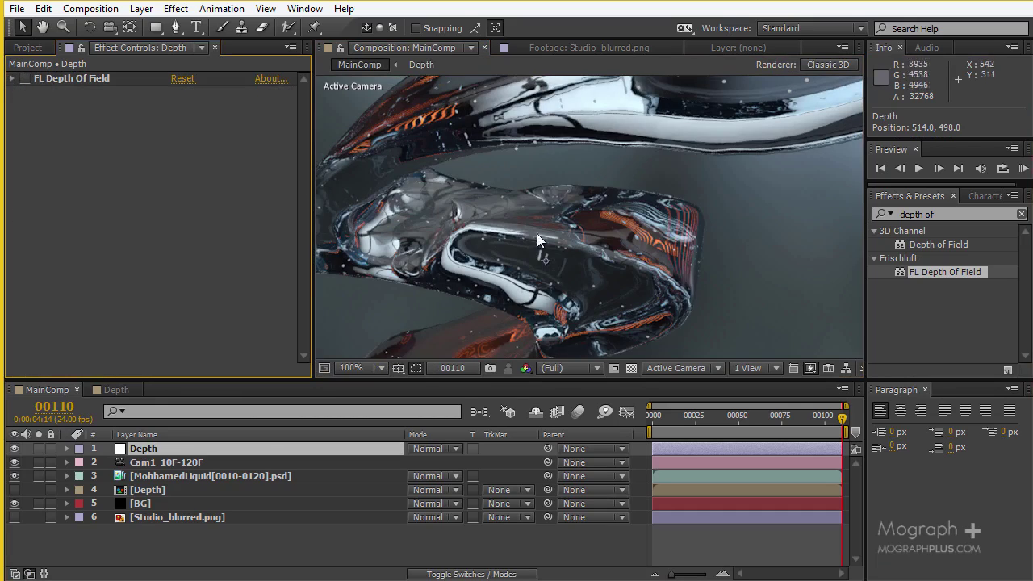
pyautogui.click(962, 214)
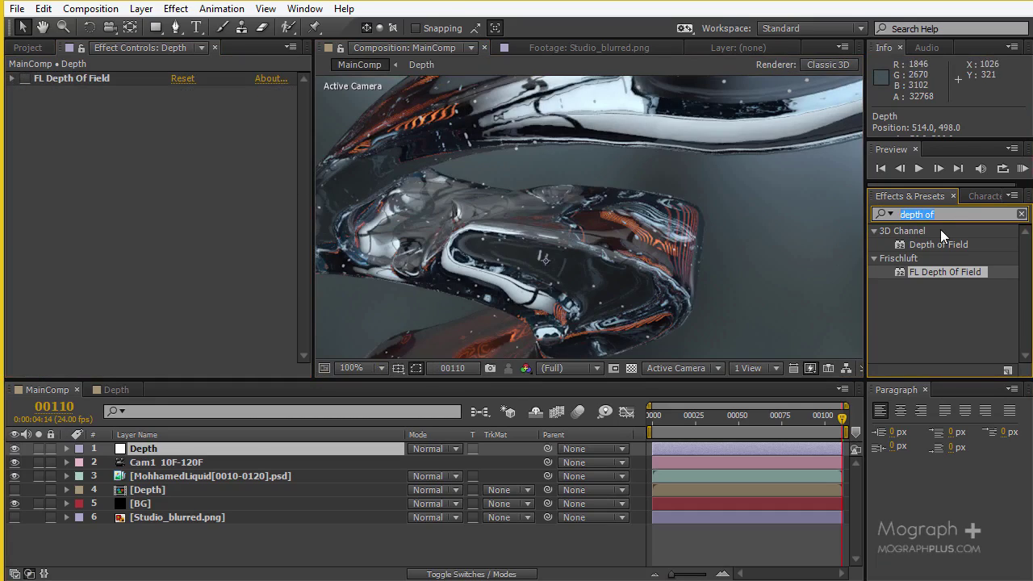
pyautogui.write('camer')
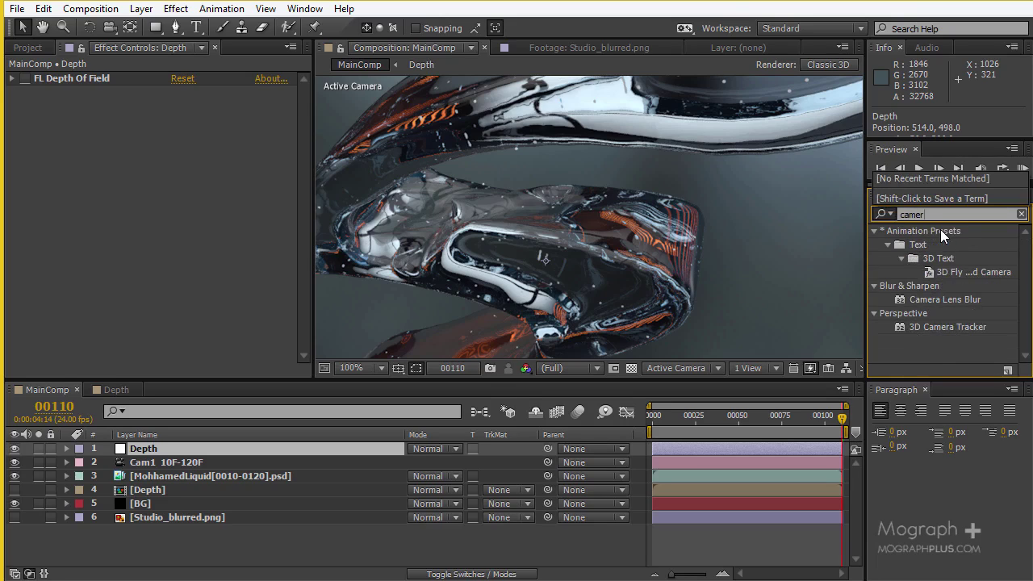
pyautogui.write('a len')
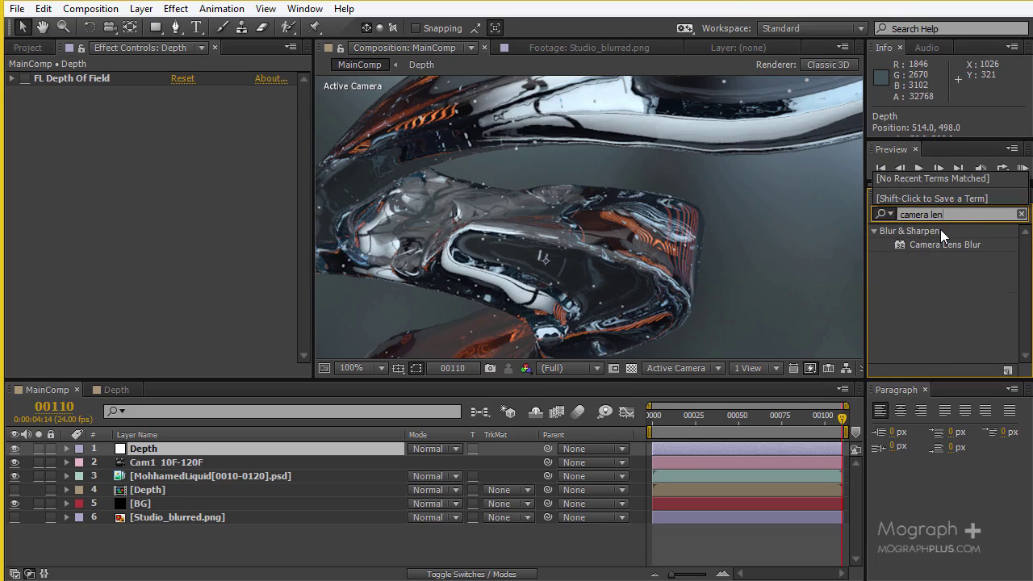
pyautogui.moveTo(955, 243); pyautogui.dragTo(219, 444)
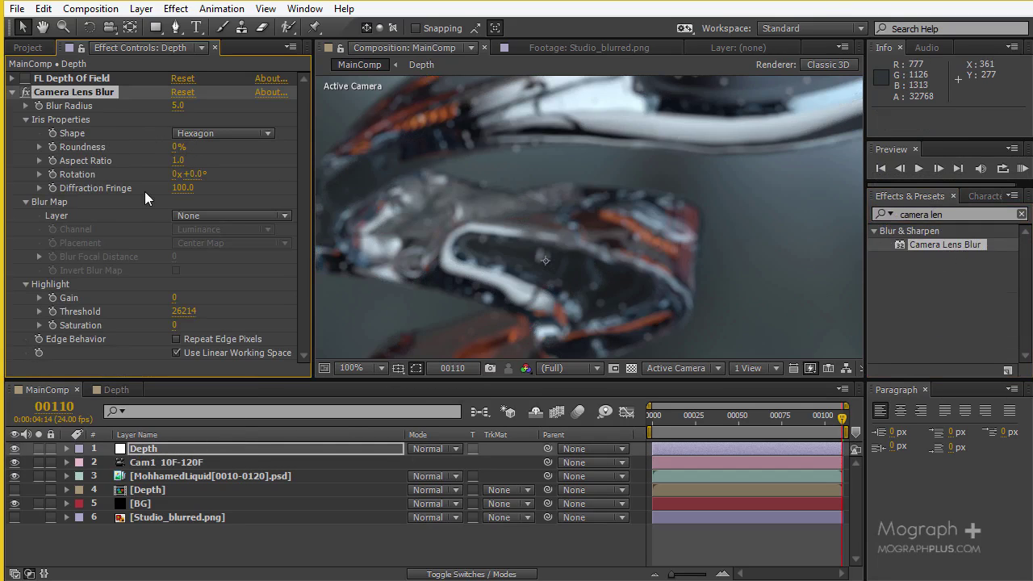
# Use the 4. Depth layer as the Camera Lens Blur's blur map and set the blur radius to 100
pyautogui.click(205, 215)
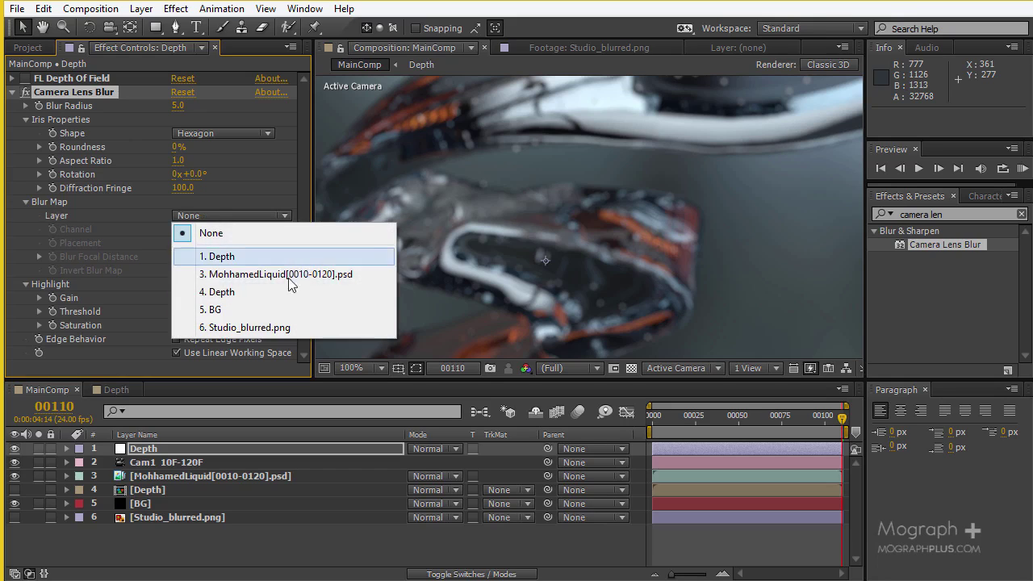
pyautogui.click(237, 290)
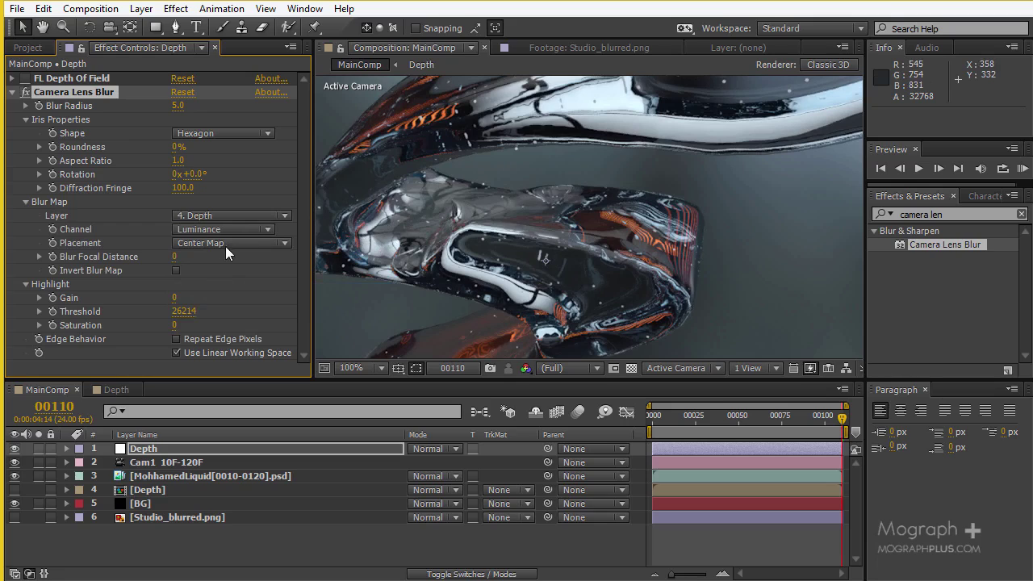
pyautogui.moveTo(176, 105); pyautogui.dragTo(881, 172)
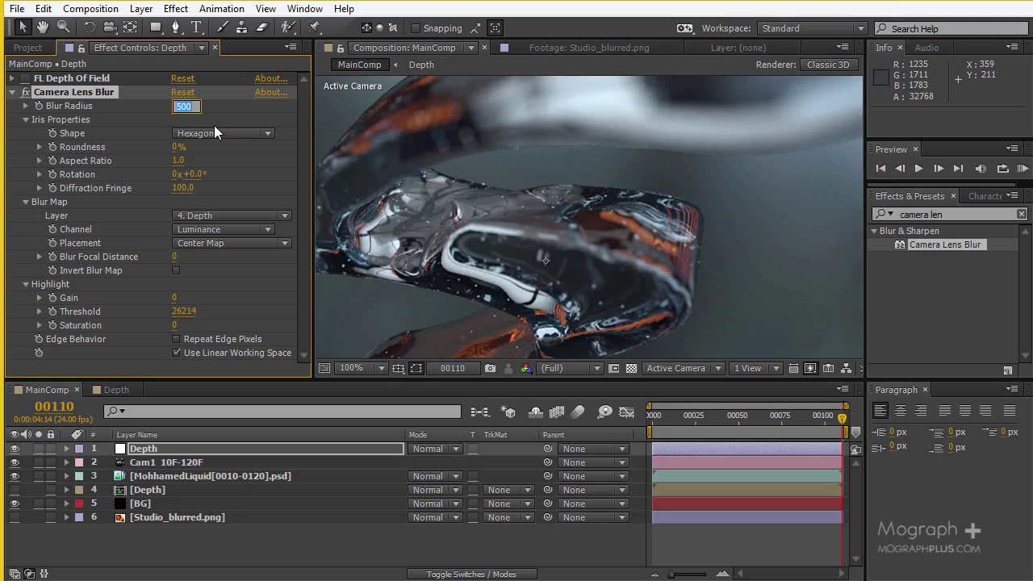
pyautogui.write('100')
pyautogui.press('Return')
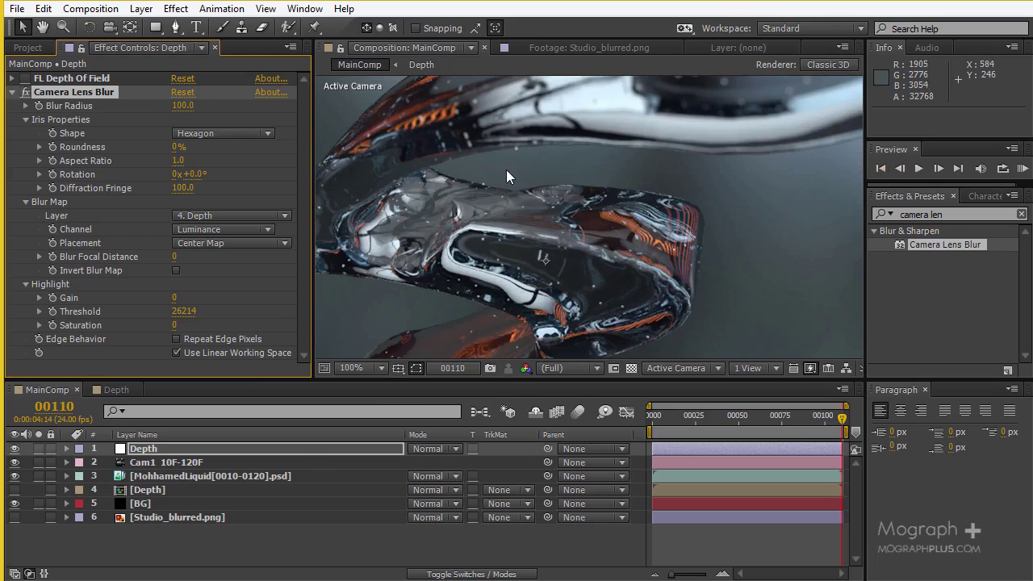
# Examine the Camera Lens Blur on the liquid in an enlarged view on frame 110
pyautogui.press('`')
pyautogui.moveTo(513, 225)
pyautogui.mouseDown()
pyautogui.moveTo(520, 290)
pyautogui.moveTo(528, 202)
pyautogui.moveTo(511, 244)
pyautogui.mouseUp()
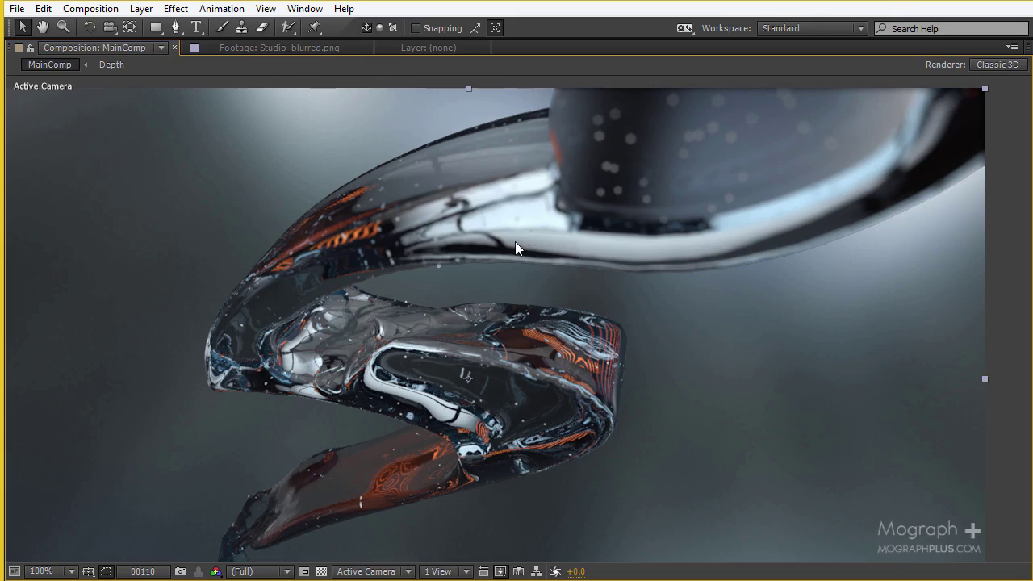
pyautogui.moveTo(452, 264); pyautogui.dragTo(459, 203)
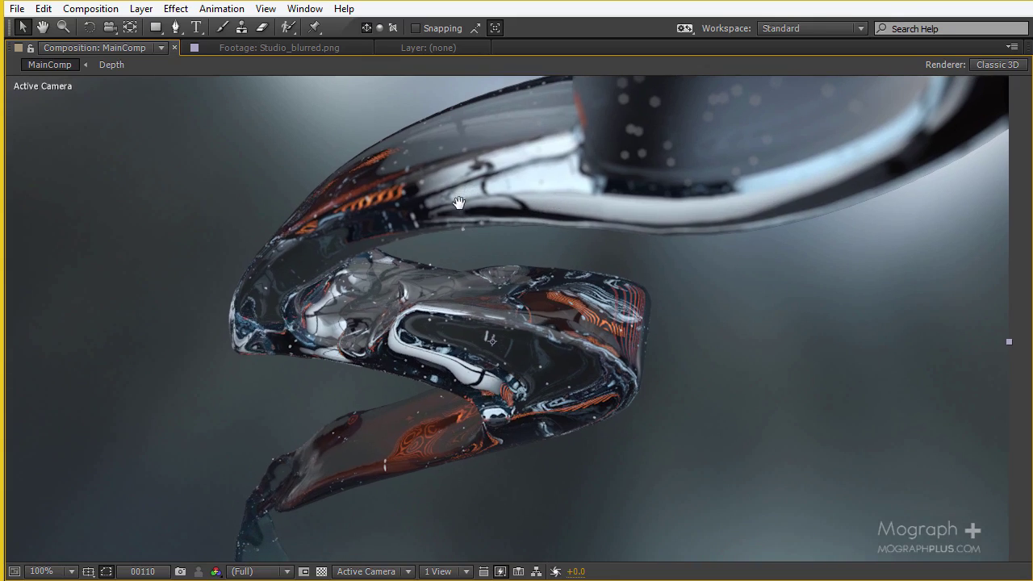
pyautogui.press('`')
pyautogui.scroll(-2, 493, 186)
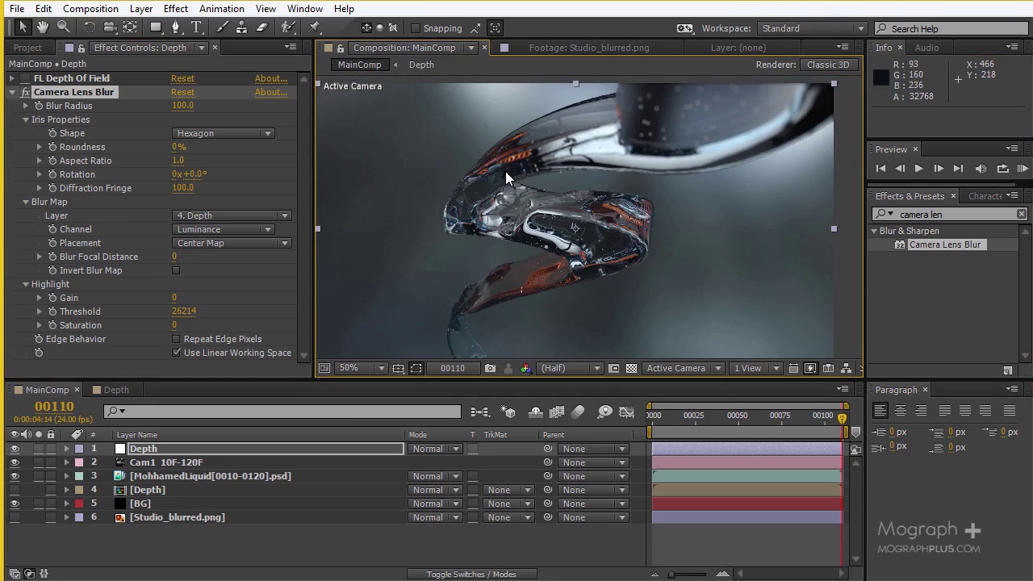
pyautogui.scroll(2, 505, 171)
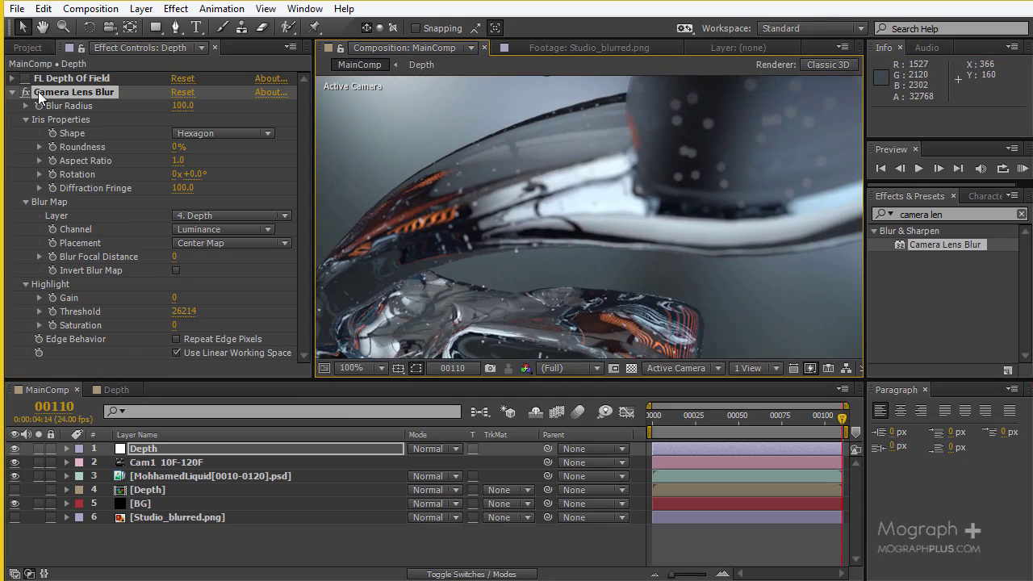
# Delete Camera Lens Blur from the Depth adjustment layer and re-enable FL Depth Of Field
pyautogui.click(60, 91)
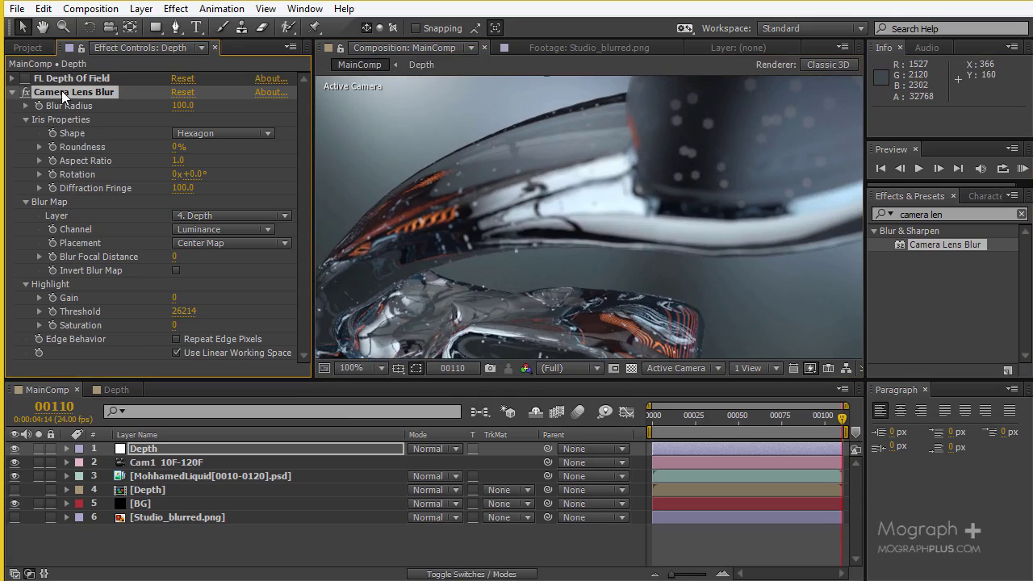
pyautogui.press('Delete')
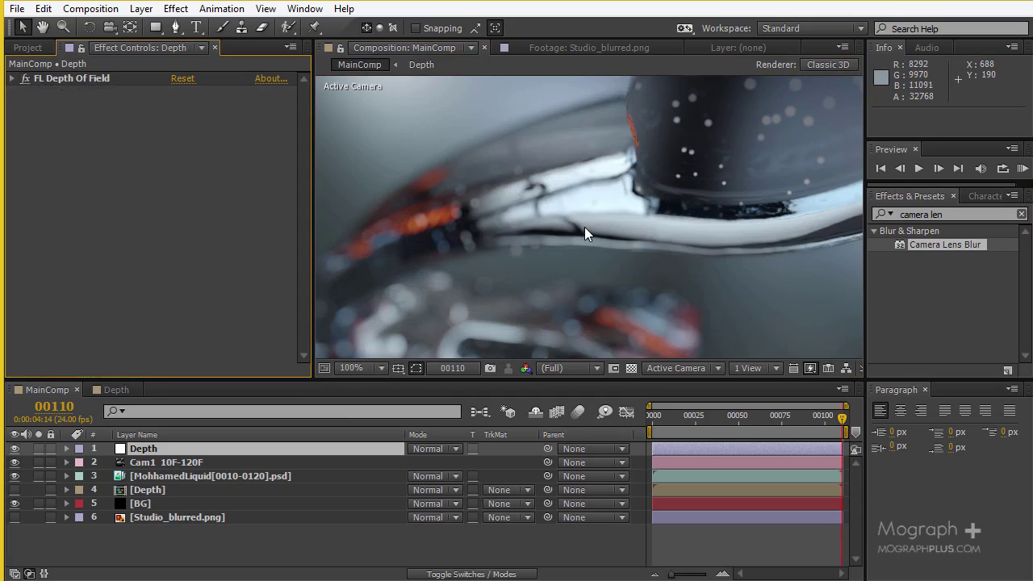
pyautogui.moveTo(560, 214); pyautogui.dragTo(556, 185)
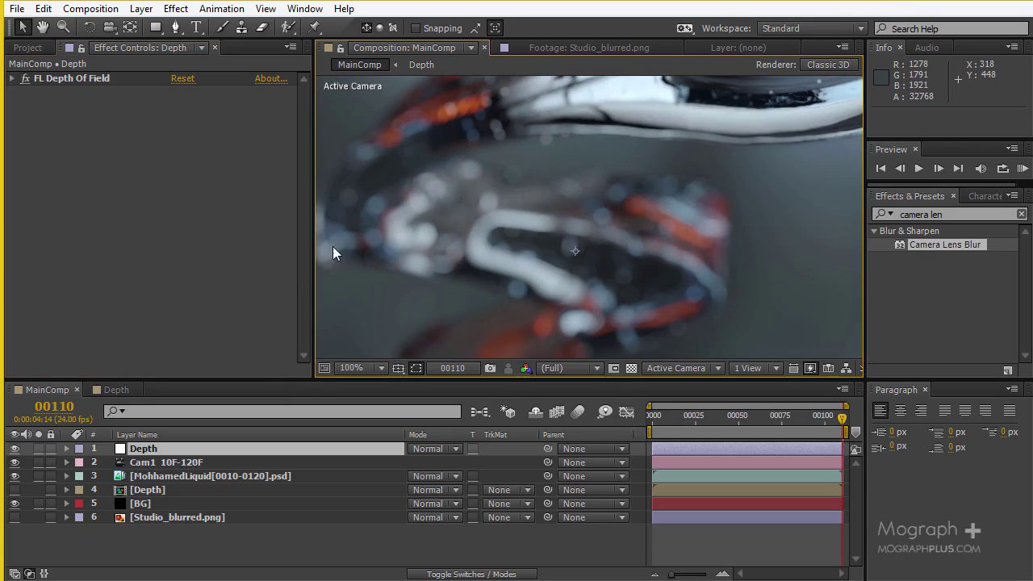
# Add a new adjustment layer above all other layers in MainComp and name it CC
pyautogui.click(255, 551)
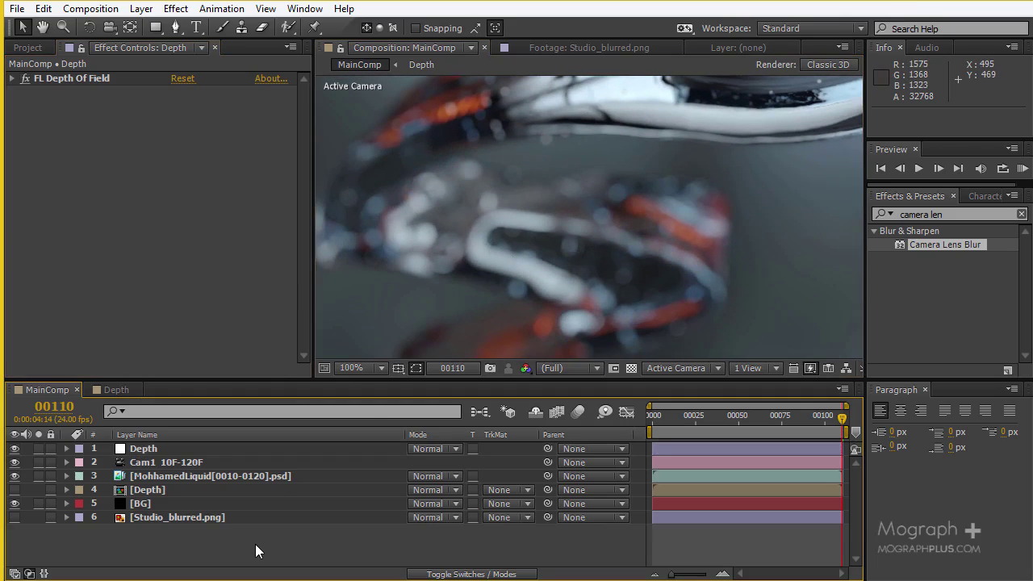
pyautogui.hotkey('ctrl', 'alt', 'y')
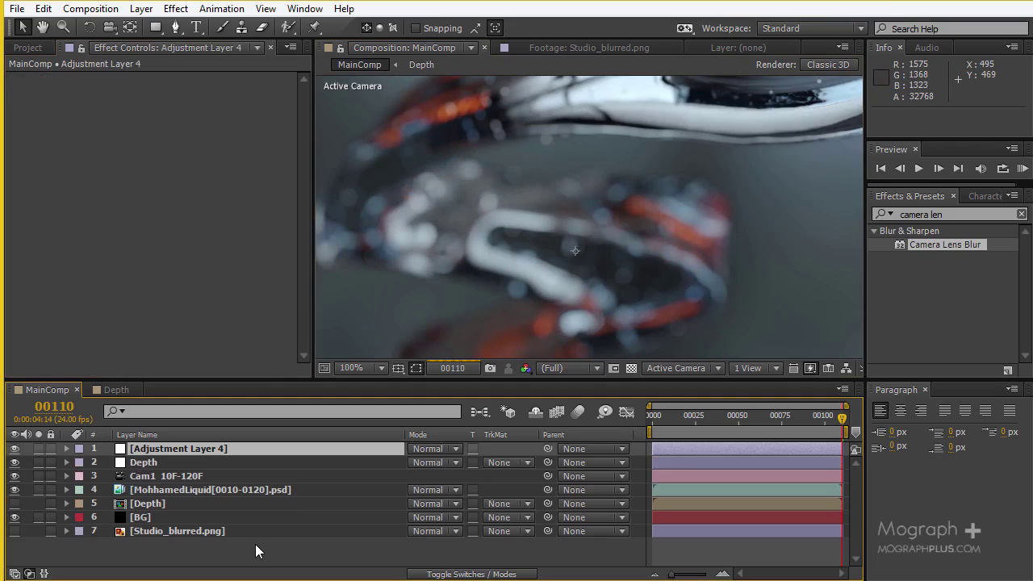
pyautogui.press('Return')
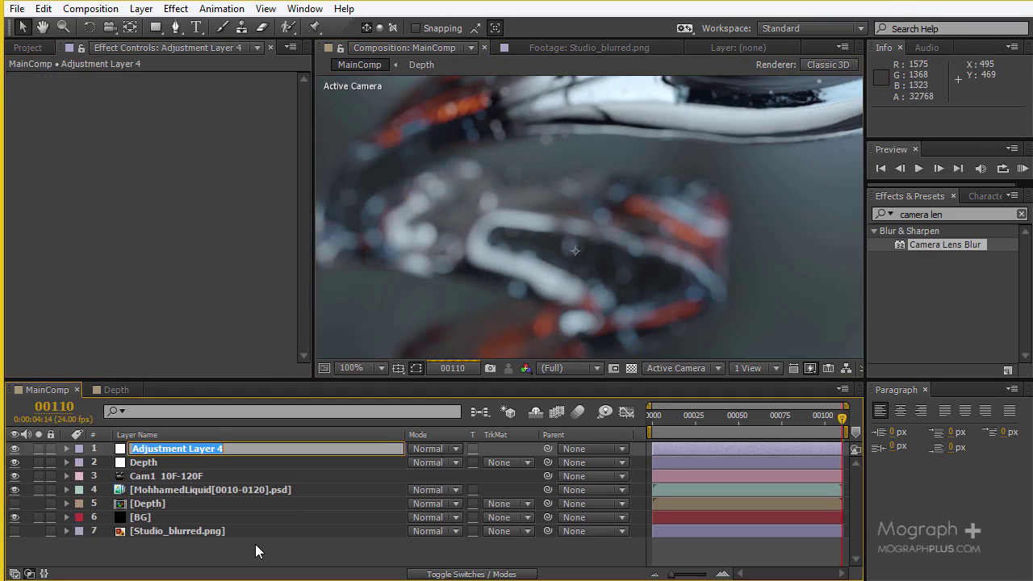
pyautogui.press('capslock')
pyautogui.write('CC')
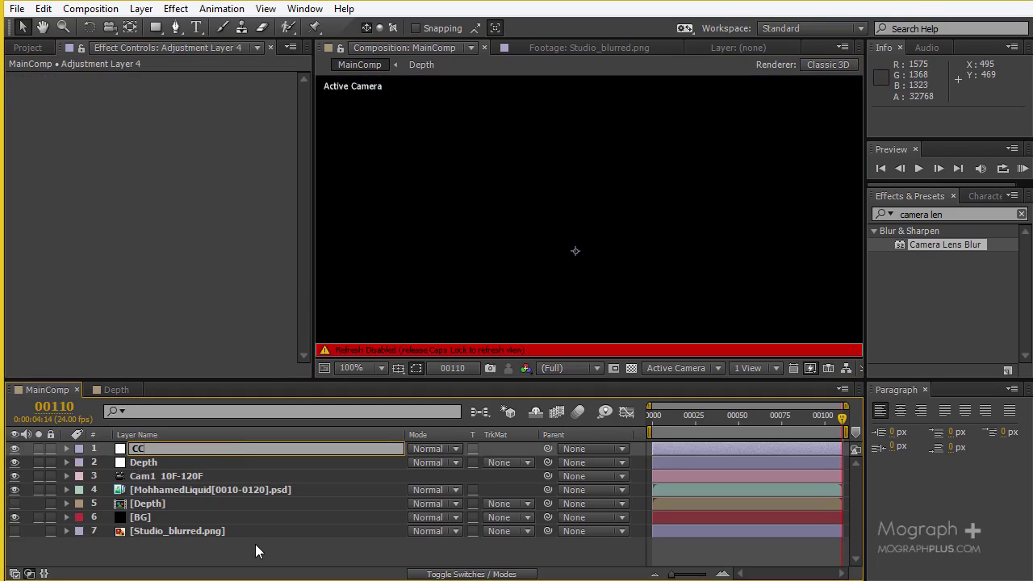
pyautogui.press('Return')
pyautogui.press('capslock')
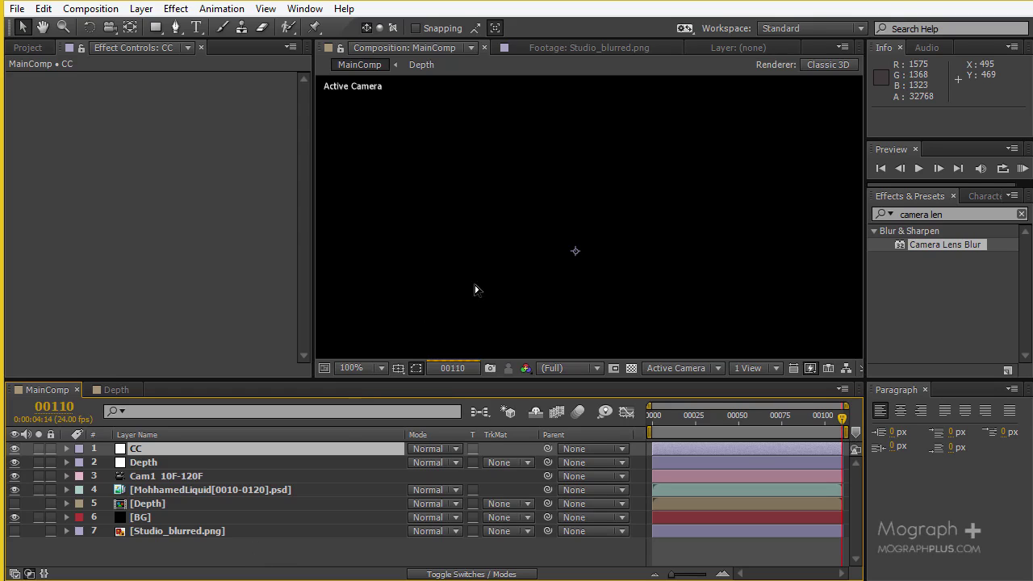
# Apply the Curves color correction effect to the CC adjustment layer
pyautogui.click(962, 215)
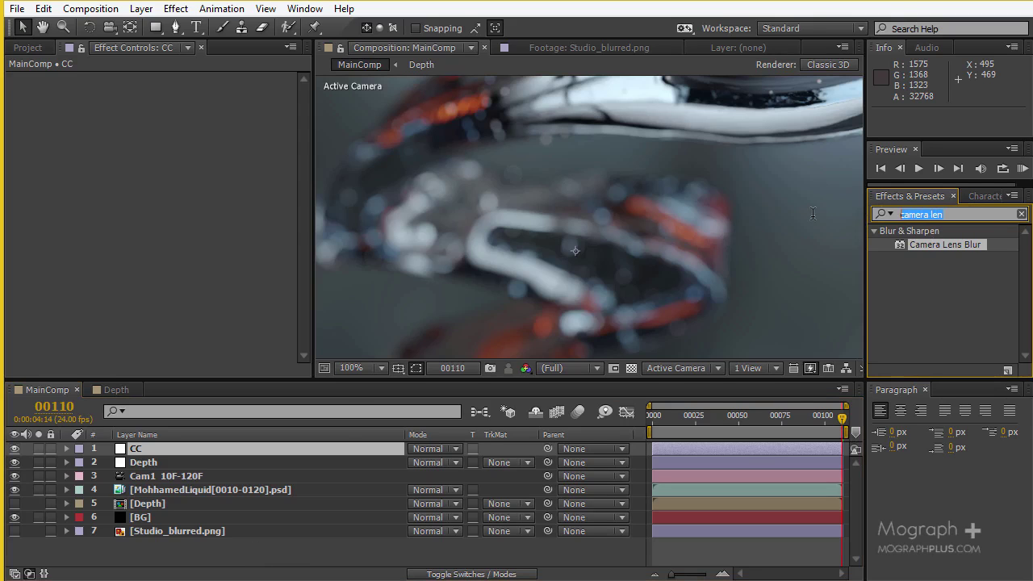
pyautogui.write('curve')
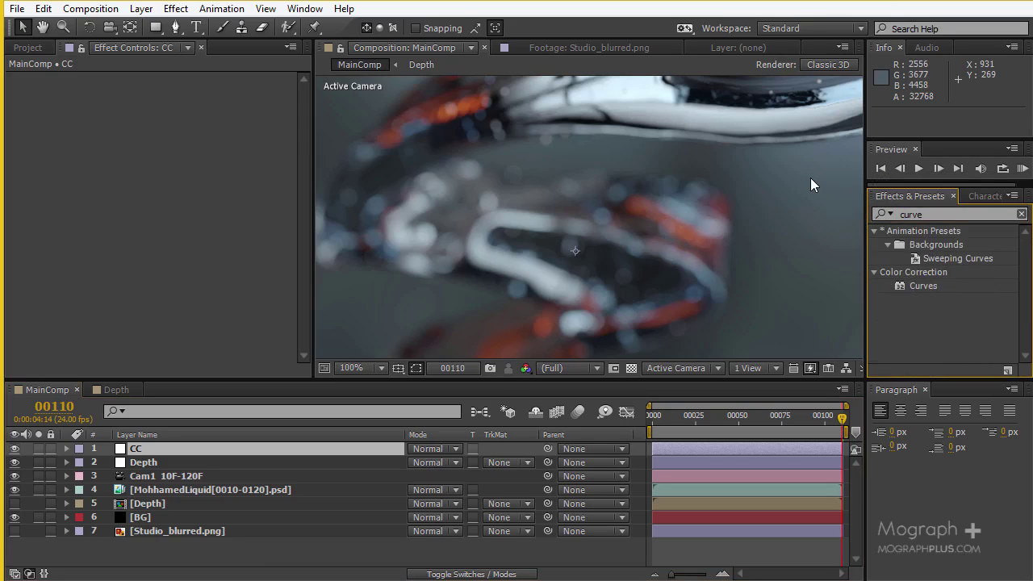
pyautogui.click(898, 289)
pyautogui.doubleClick(898, 287)
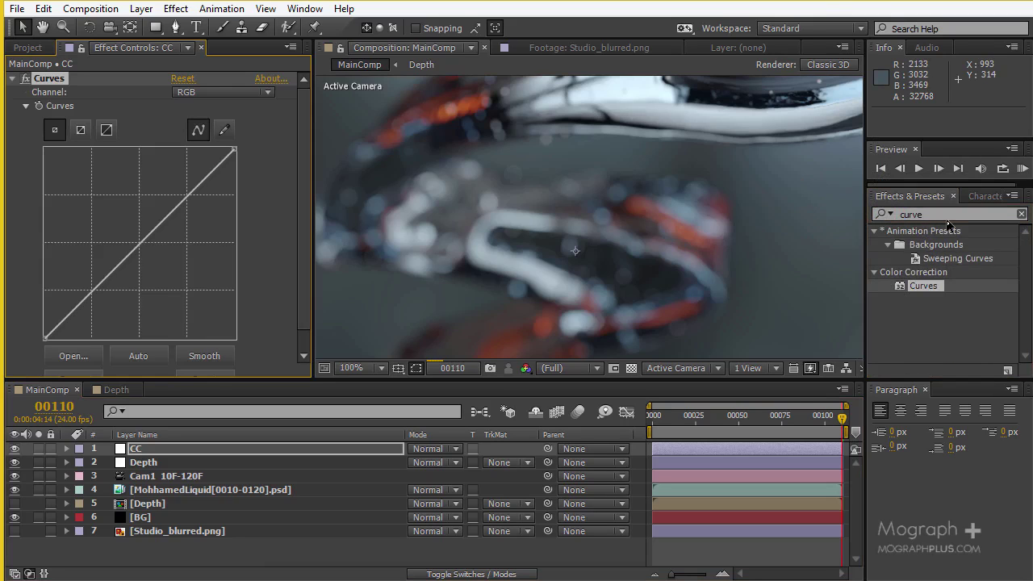
# Apply the Hue/Saturation effect to the CC adjustment layer beneath Curves
pyautogui.click(899, 214)
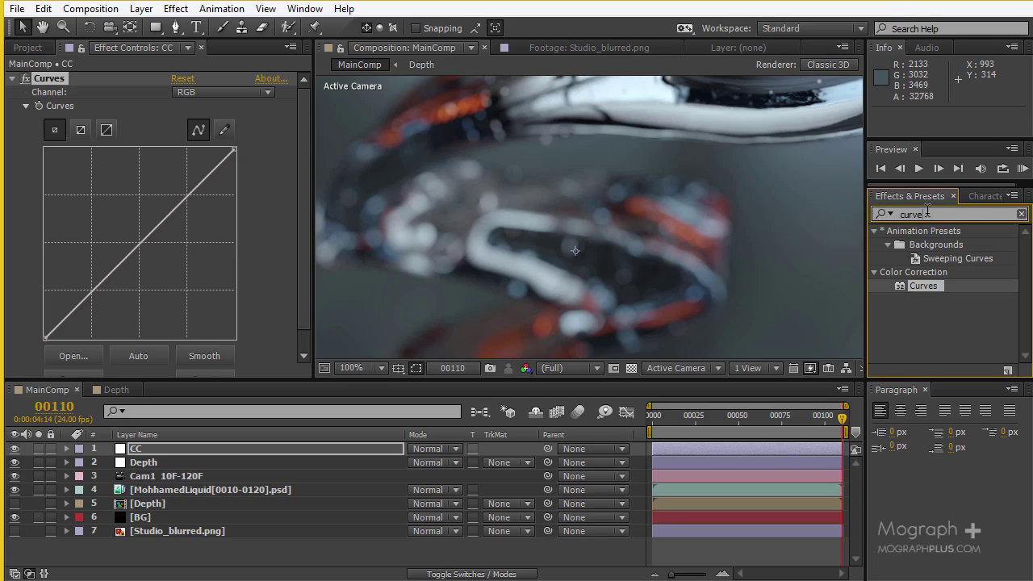
pyautogui.doubleClick(926, 215)
pyautogui.write('hue')
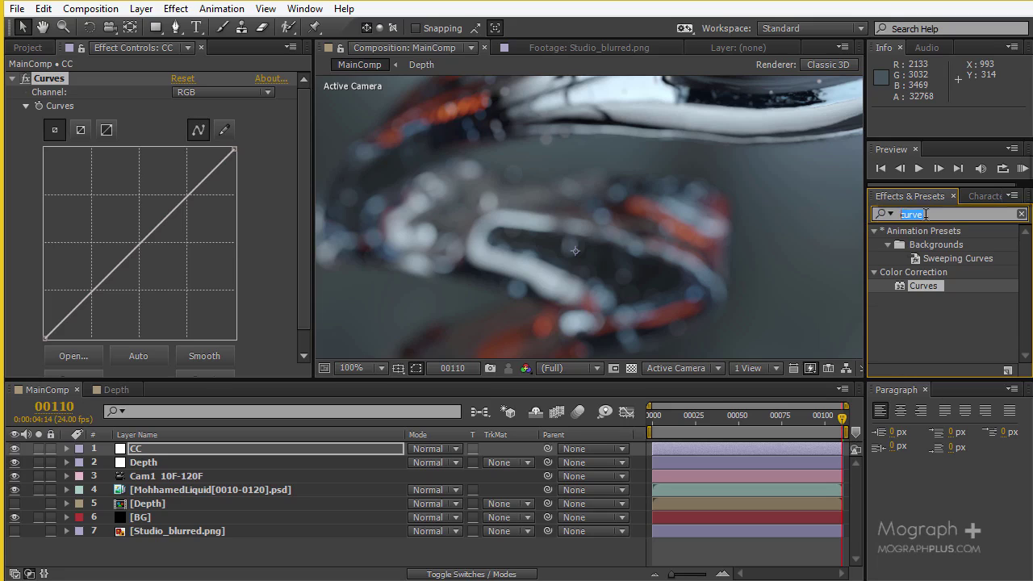
pyautogui.click(920, 299)
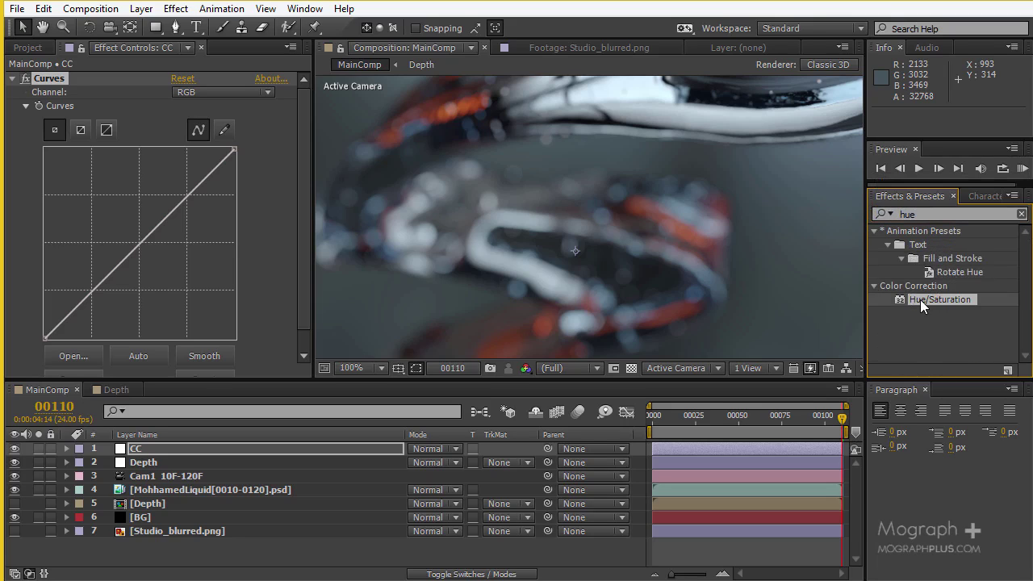
pyautogui.doubleClick(920, 299)
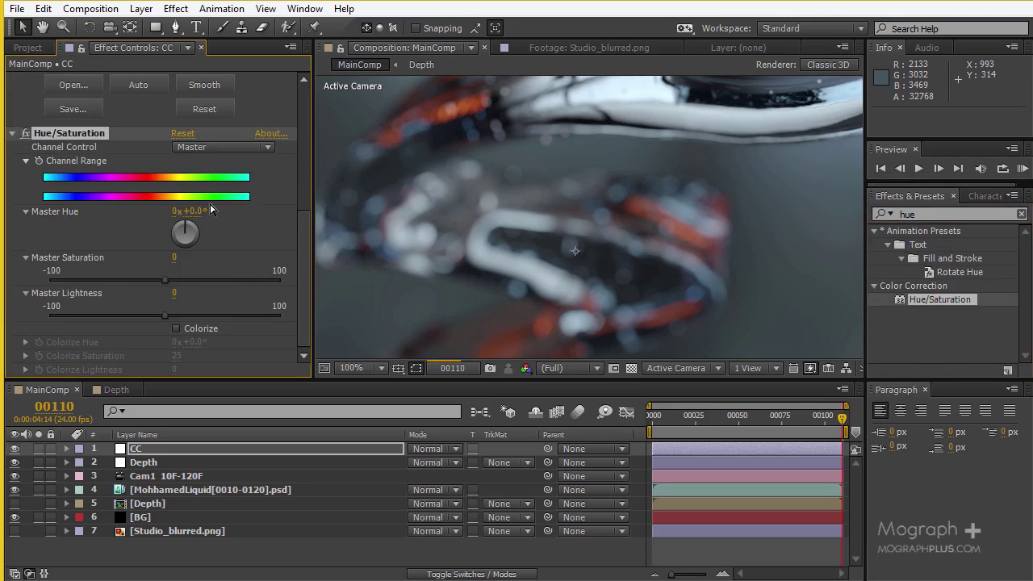
pyautogui.scroll(3, 199, 285)
pyautogui.click(182, 448)
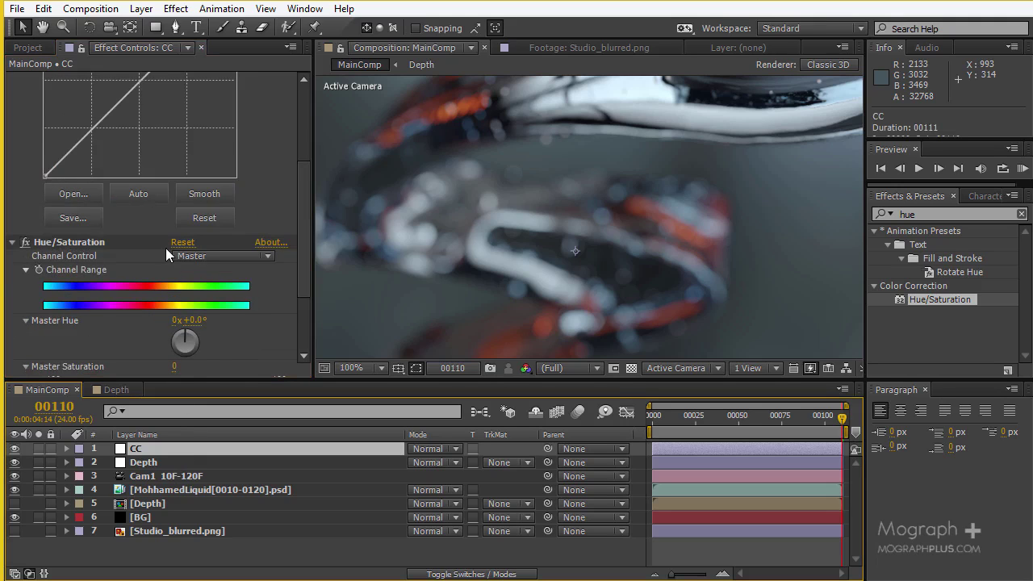
# Brighten the midtones by bending the RGB curve of the CC layer's Curves effect upward at its middle
pyautogui.scroll(5, 166, 248)
pyautogui.moveTo(147, 234)
pyautogui.mouseDown()
pyautogui.moveTo(127, 212)
pyautogui.moveTo(132, 222)
pyautogui.mouseUp()
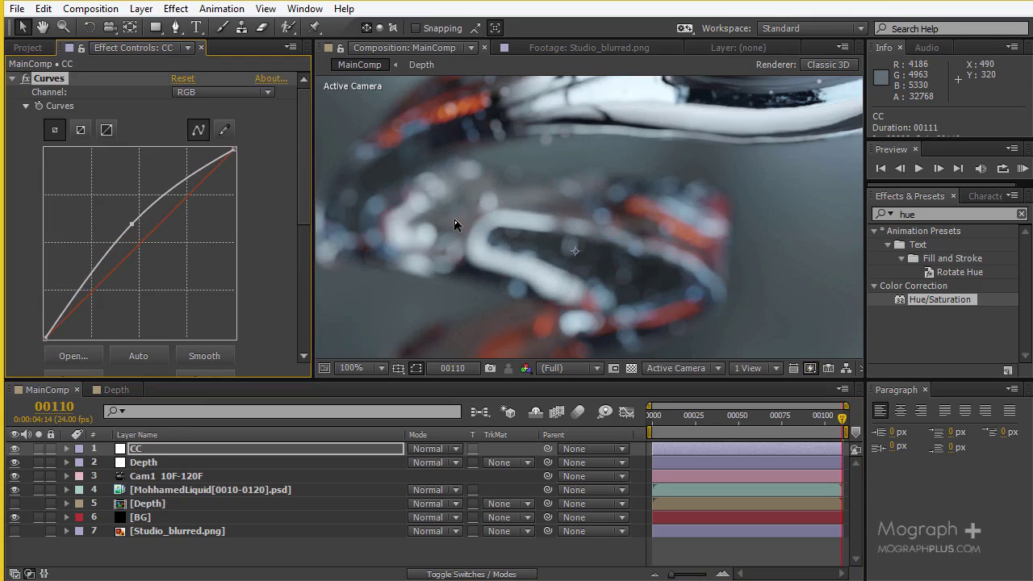
pyautogui.scroll(-2, 455, 224)
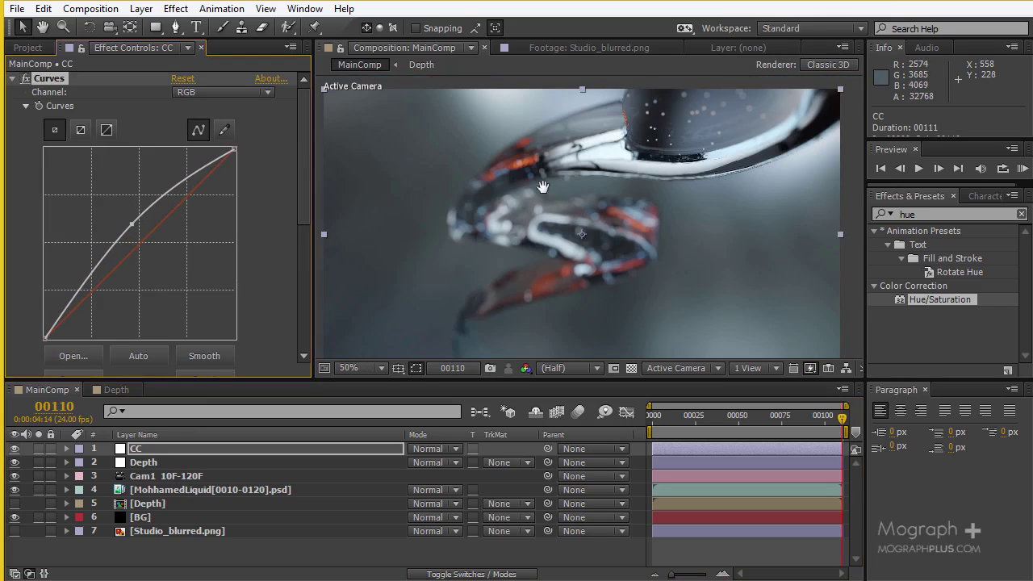
pyautogui.scroll(2, 514, 242)
pyautogui.moveTo(510, 216)
pyautogui.mouseDown()
pyautogui.moveTo(554, 191)
pyautogui.moveTo(495, 302)
pyautogui.moveTo(503, 311)
pyautogui.moveTo(554, 180)
pyautogui.moveTo(516, 207)
pyautogui.mouseUp()
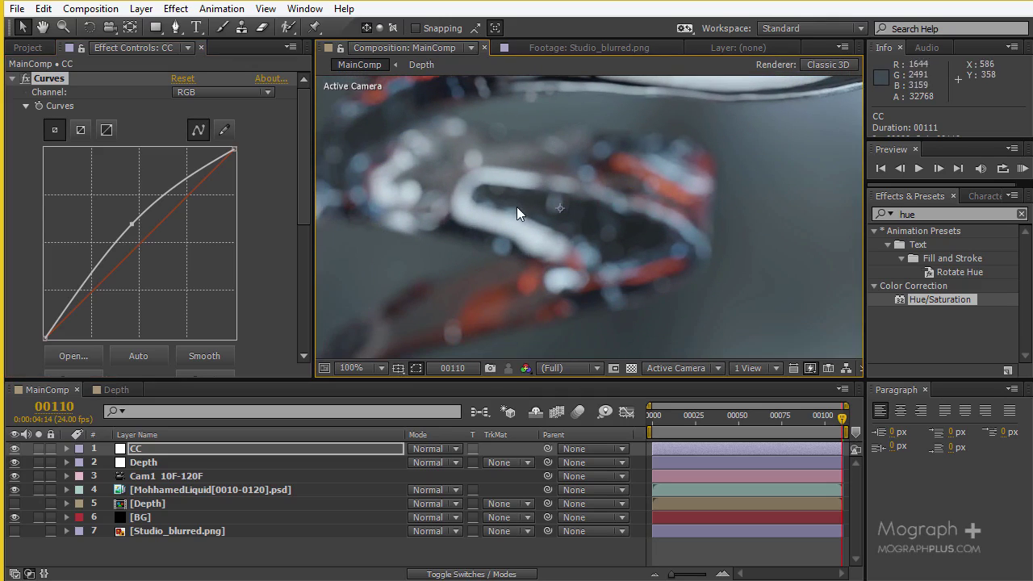
# Compare the image with Curves disabled and enabled, and raise the RGB curve's middle point slightly further
pyautogui.click(25, 78)
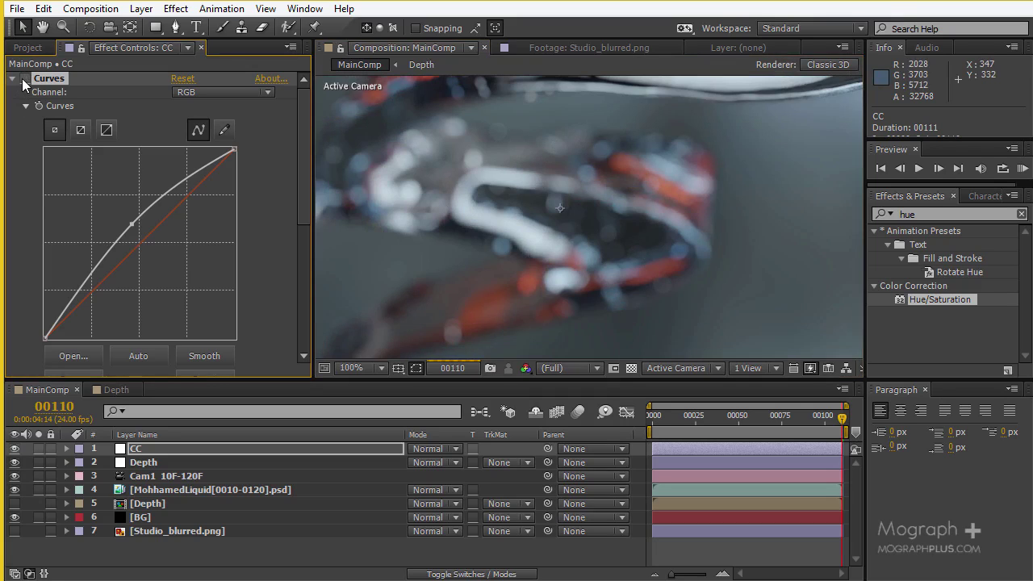
pyautogui.click(25, 78)
pyautogui.scroll(-4, 535, 210)
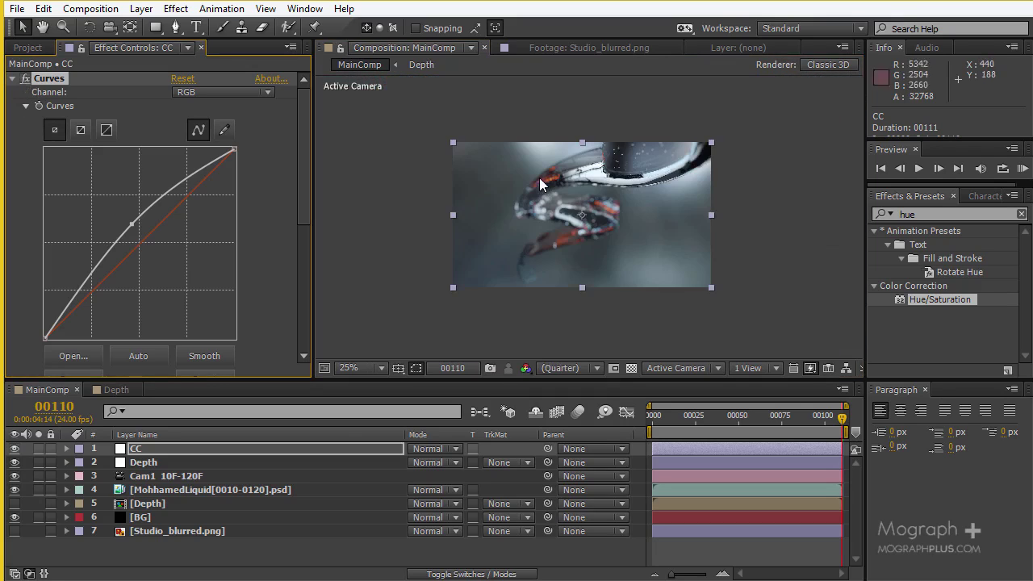
pyautogui.scroll(2, 534, 196)
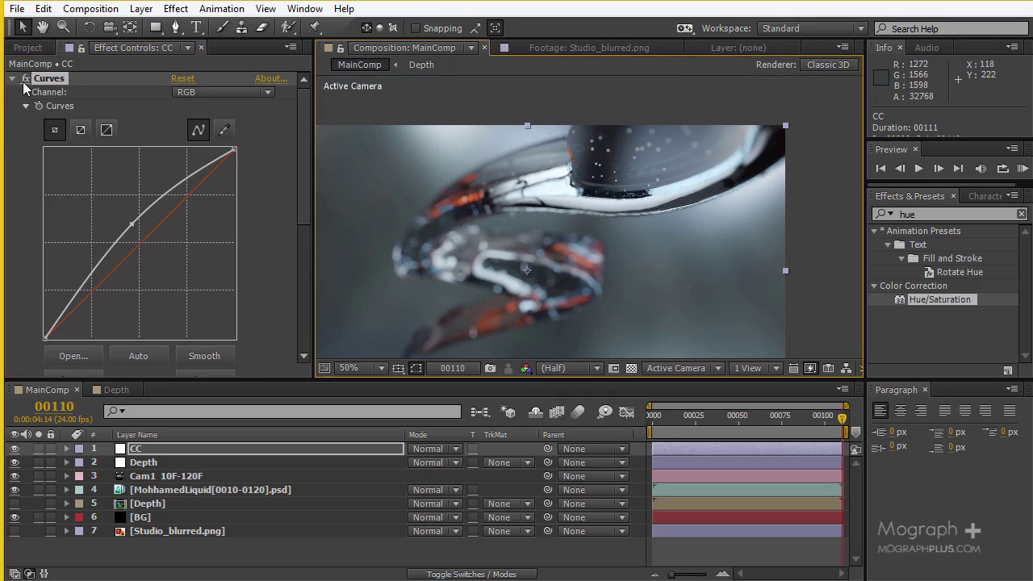
pyautogui.click(25, 78)
pyautogui.click(25, 78)
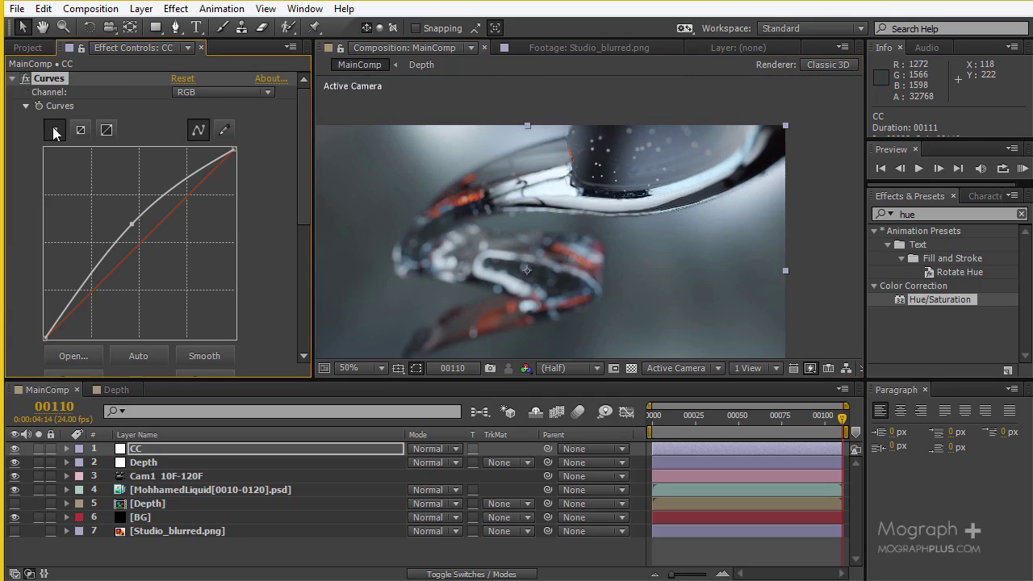
pyautogui.moveTo(127, 219); pyautogui.dragTo(127, 216)
# Set the Master Saturation of the CC layer's Hue/Saturation effect to -7 and deselect all layers
pyautogui.scroll(-3, 481, 239)
pyautogui.doubleClick(939, 299)
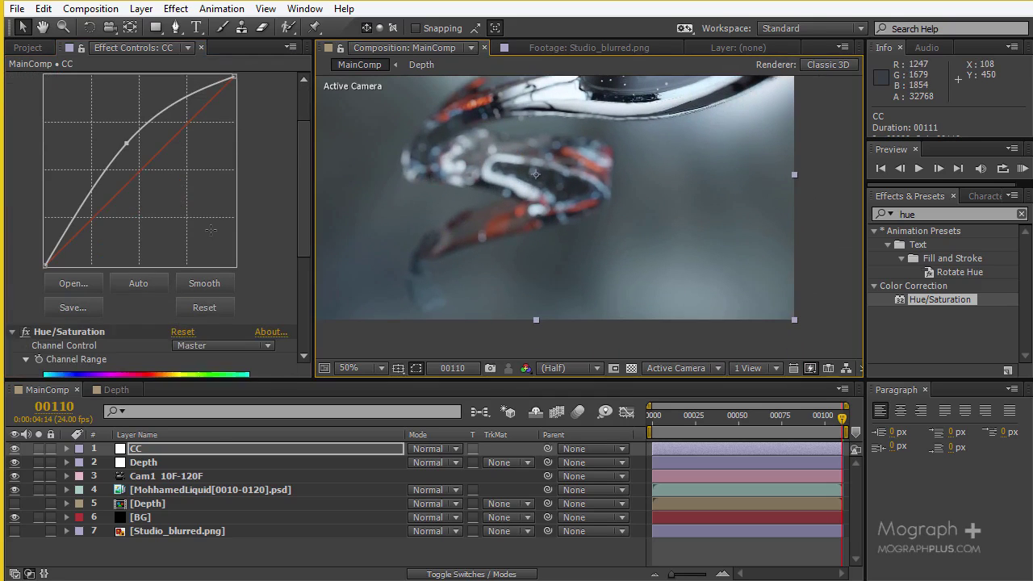
pyautogui.scroll(-3, 206, 234)
pyautogui.scroll(-1, 172, 319)
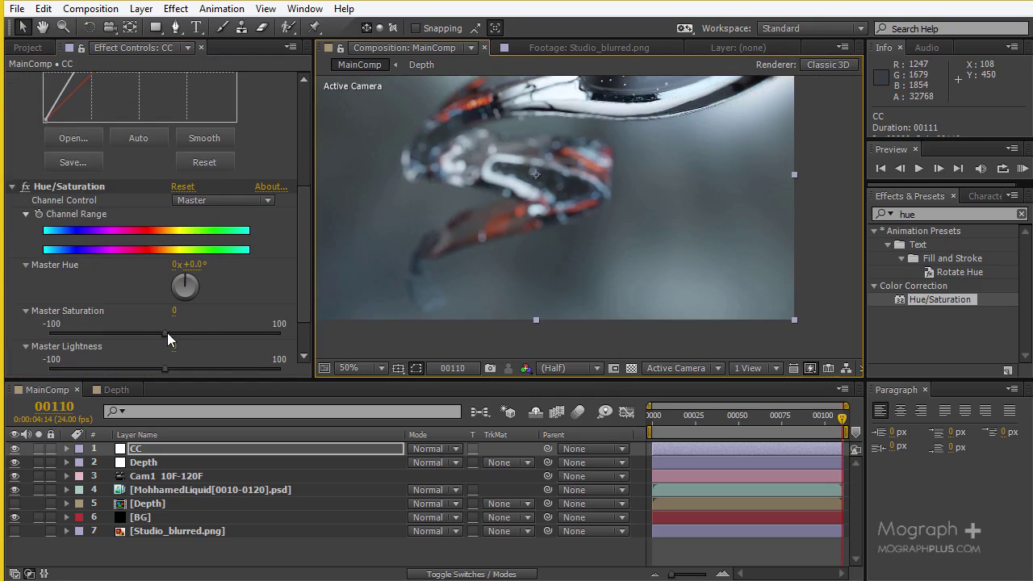
pyautogui.moveTo(167, 332); pyautogui.dragTo(156, 331)
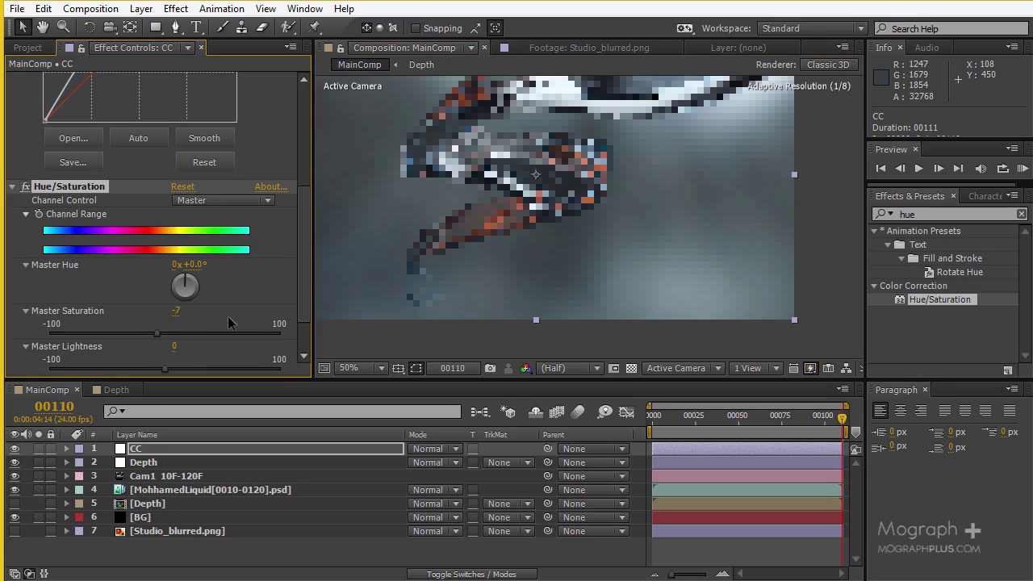
pyautogui.moveTo(451, 177); pyautogui.dragTo(560, 231)
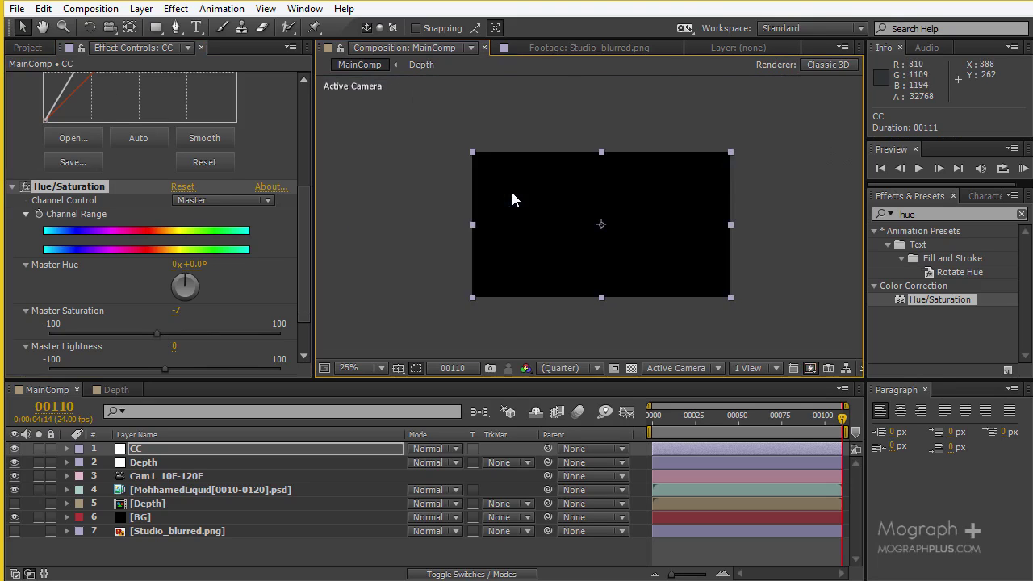
pyautogui.hotkey('ctrl', 'shift', 'a')
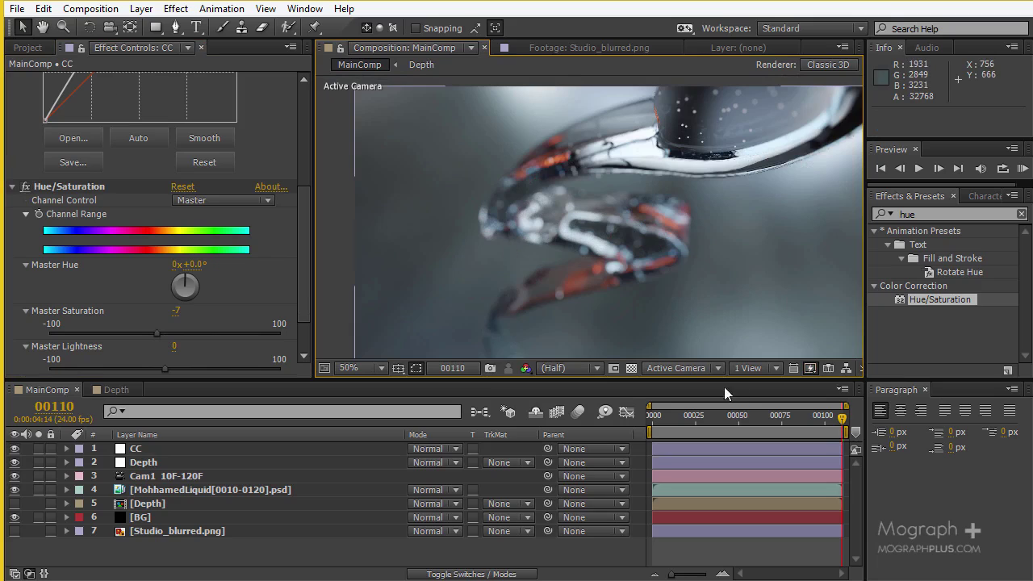
# At frame 58, pick the Depth layer's FL Depth Of Field focus on the large liquid block at 898, 190
pyautogui.click(752, 411)
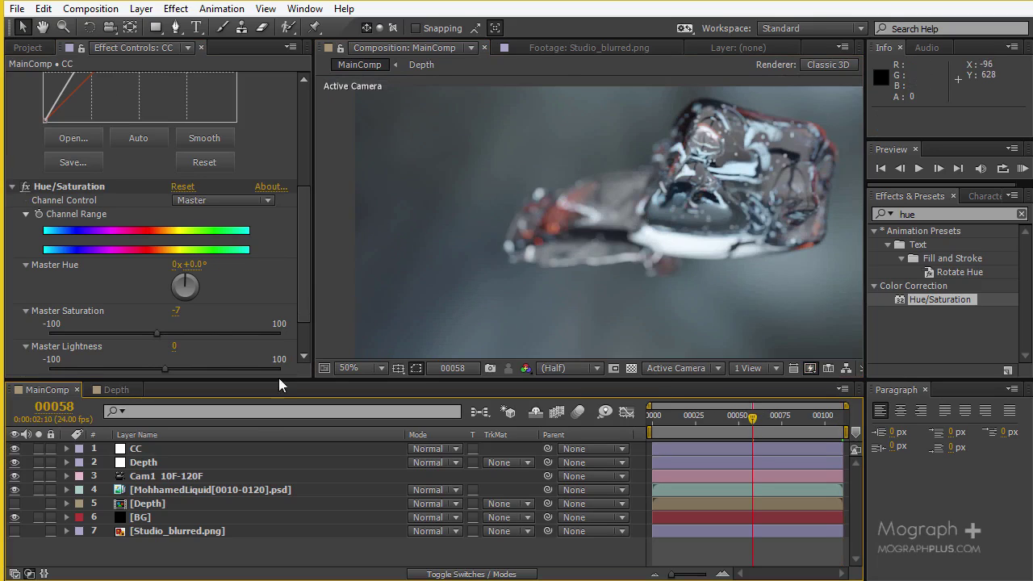
pyautogui.click(165, 463)
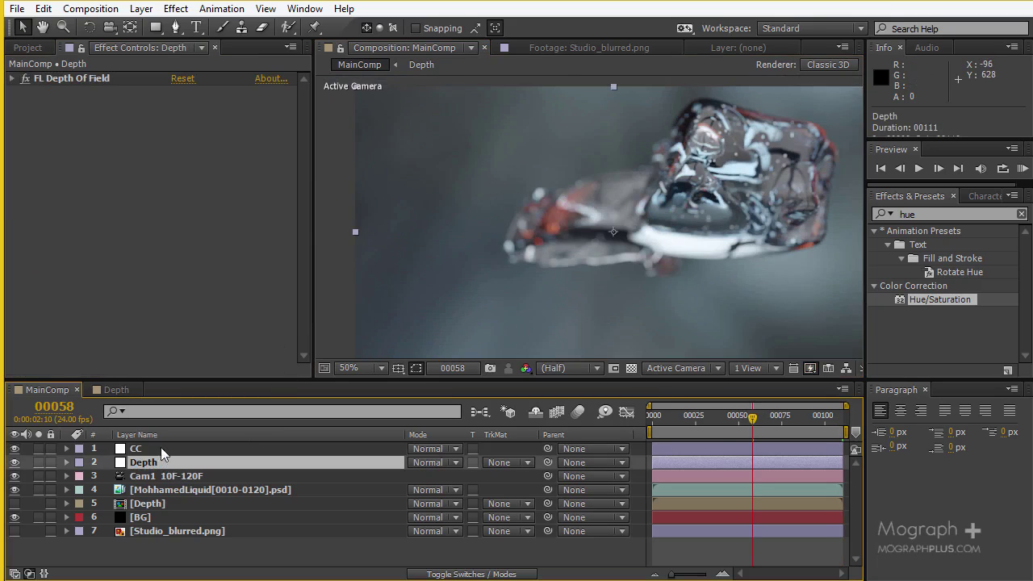
pyautogui.click(12, 78)
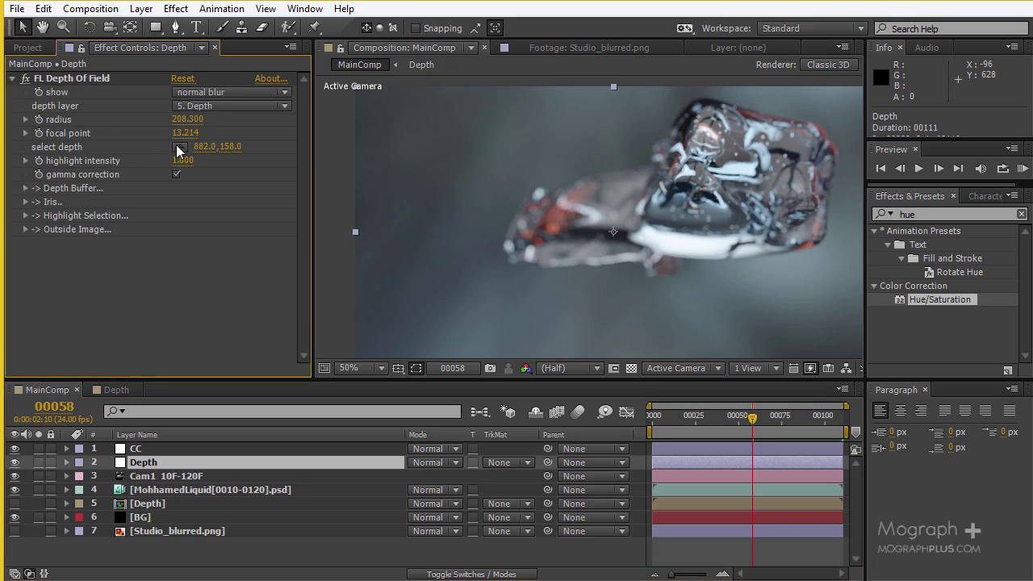
pyautogui.click(179, 148)
pyautogui.click(717, 163)
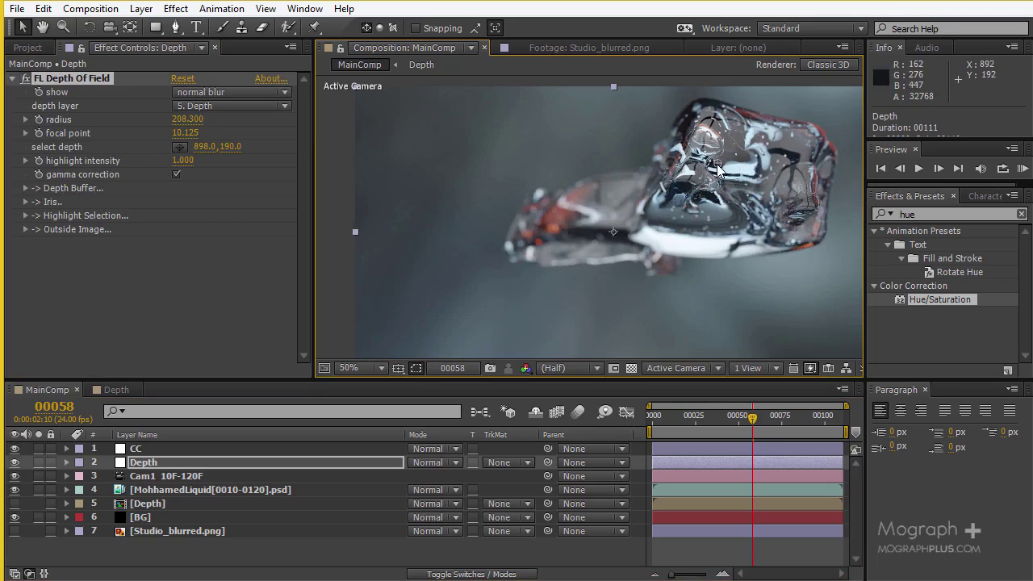
# Move the FL Depth Of Field depth pick onto the striped thin end of the liquid at 512, 346
pyautogui.moveTo(711, 167); pyautogui.dragTo(561, 231)
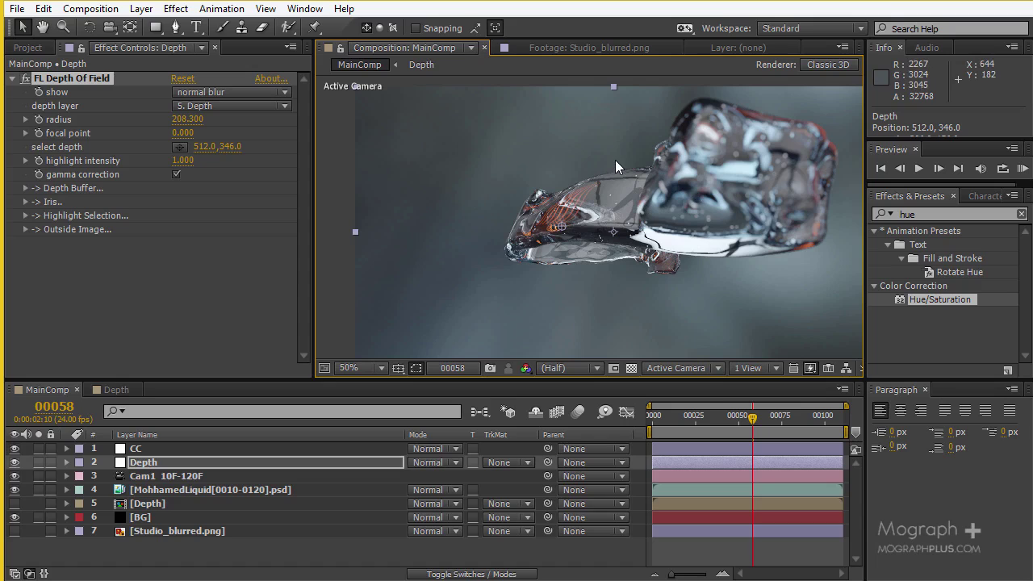
pyautogui.press('.')
pyautogui.press('.')
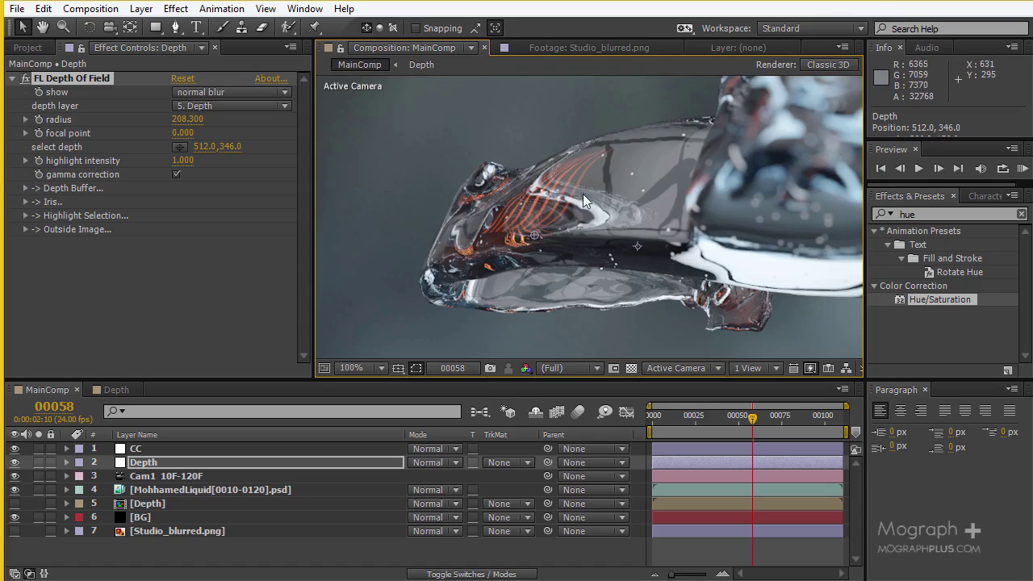
pyautogui.moveTo(582, 194); pyautogui.dragTo(525, 217)
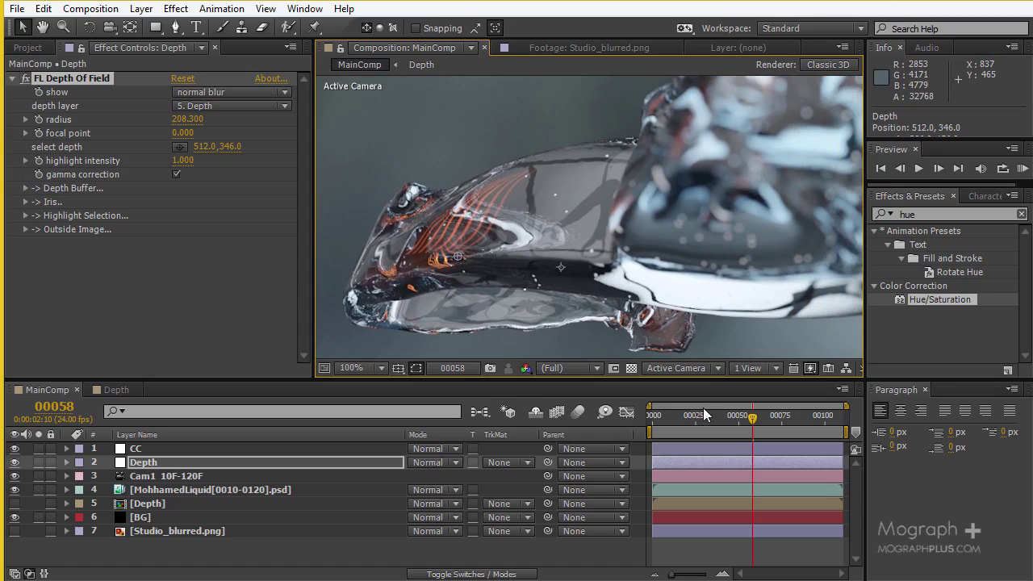
# Keyframe the focal point at frame 58, and at frame 68 pick the depth on the large liquid block at 940, 212
pyautogui.press('Return')
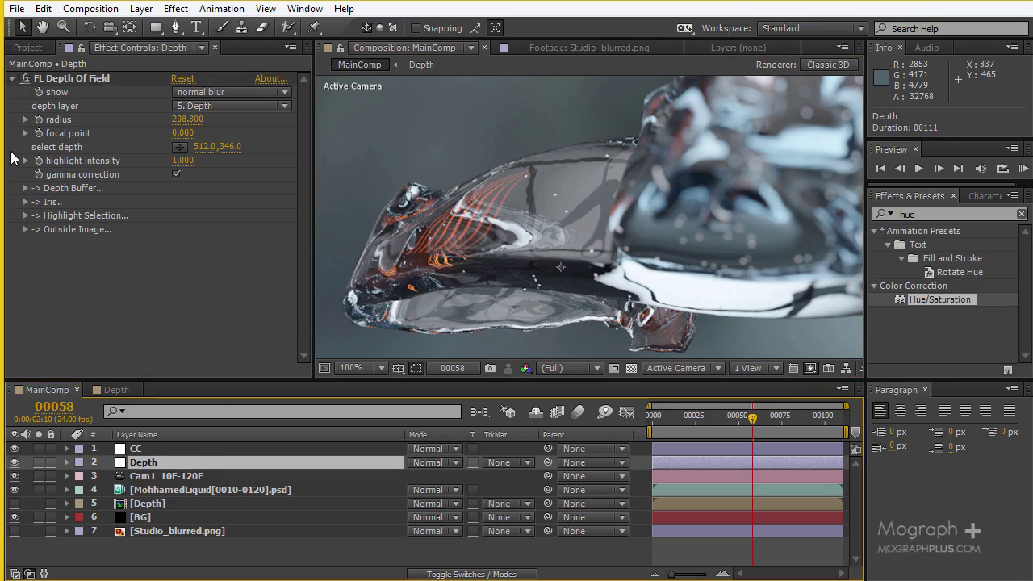
pyautogui.click(37, 133)
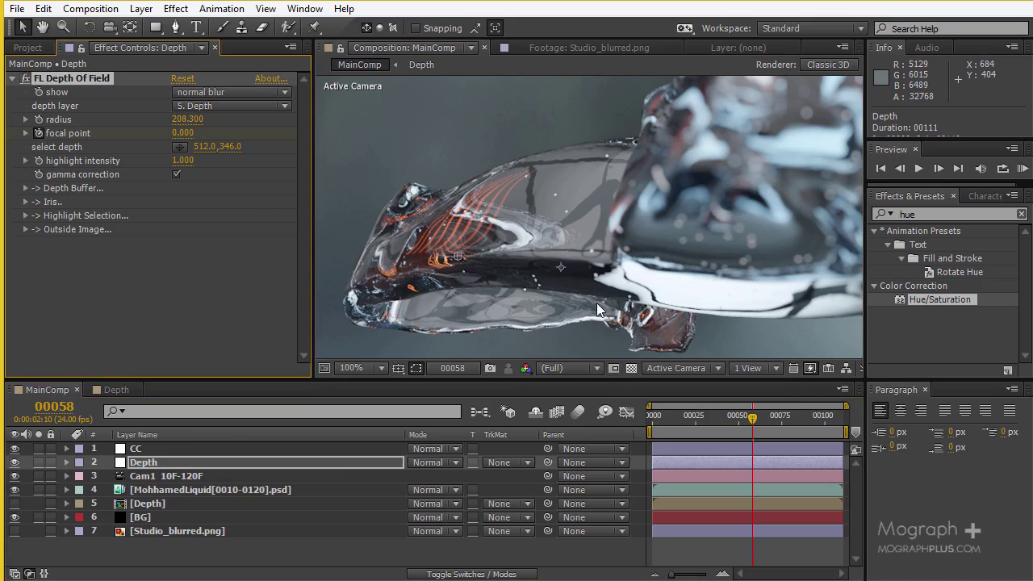
pyautogui.hotkey('shift', 'pagedown')
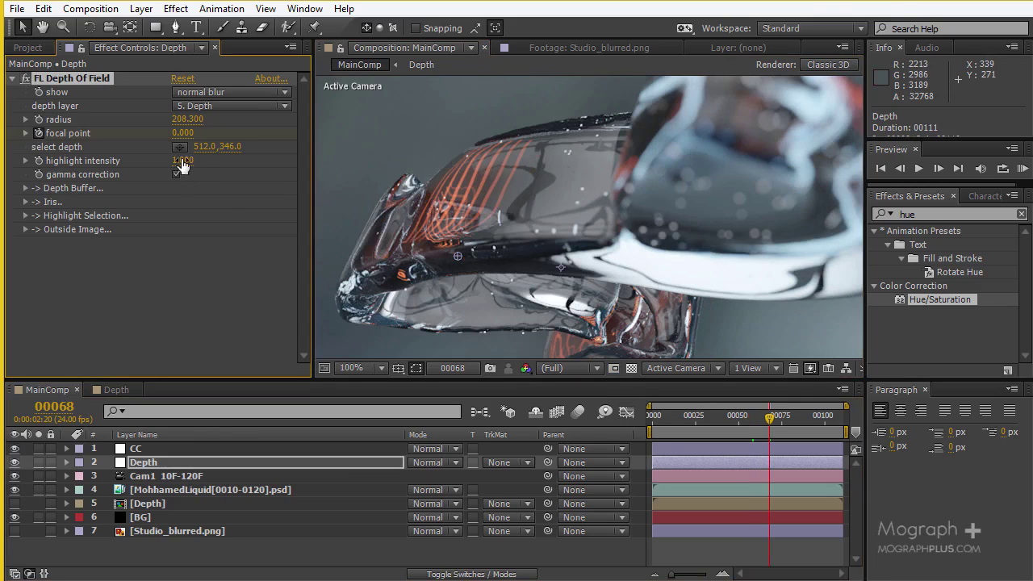
pyautogui.scroll(-2, 556, 191)
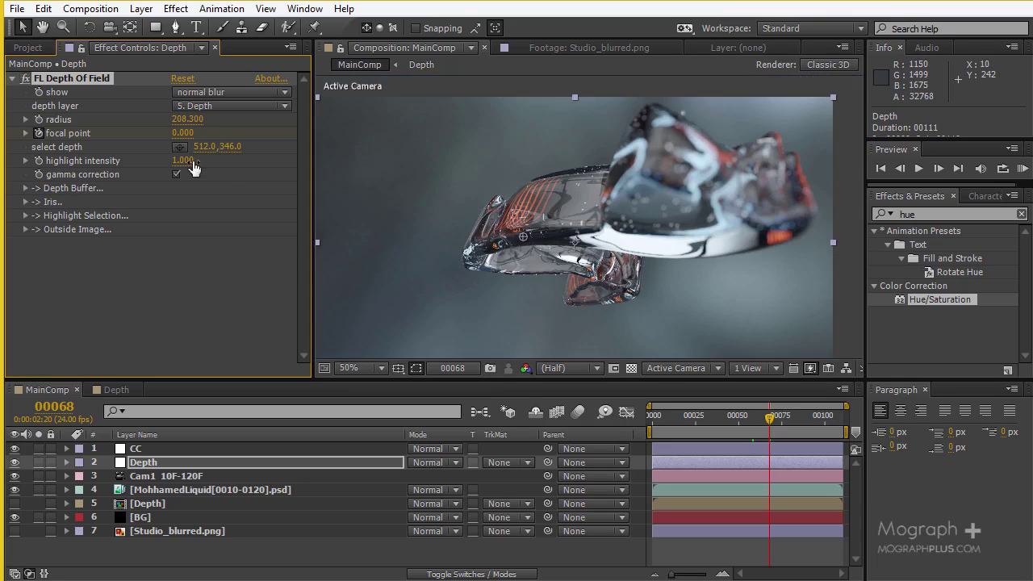
pyautogui.click(180, 148)
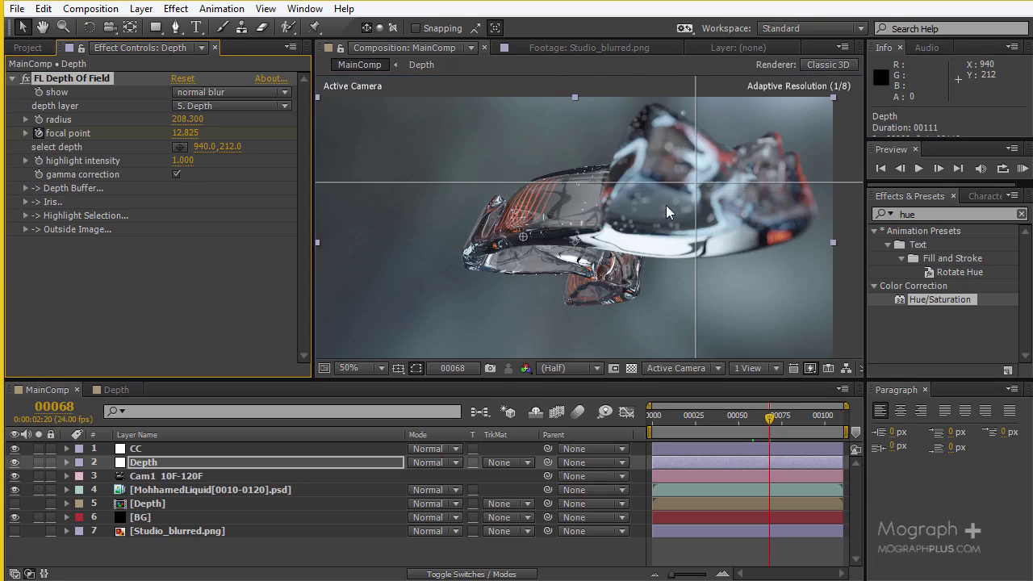
pyautogui.click(696, 182)
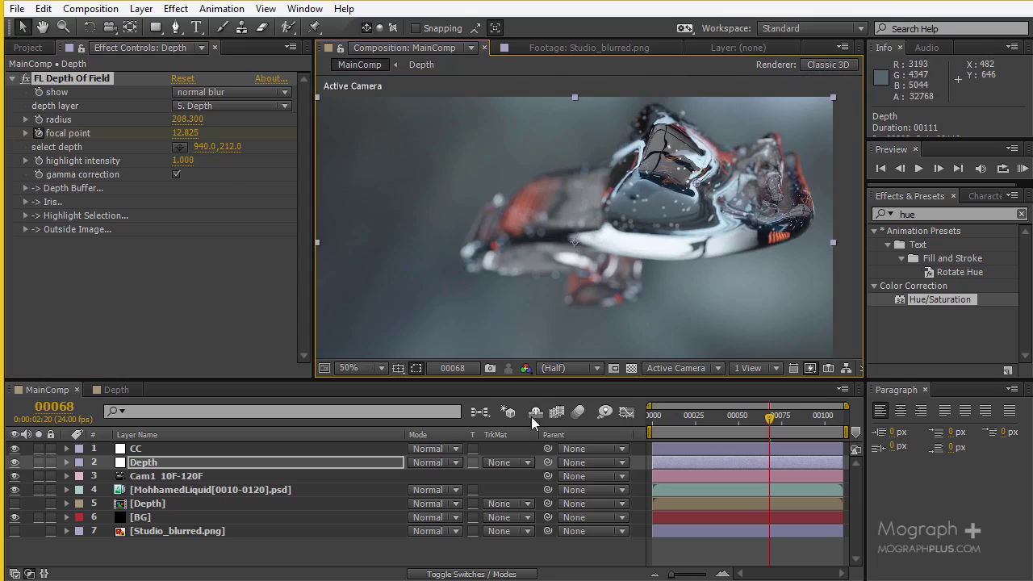
# Reveal the Depth layer's focal point keyframes and check the focus at frames 58 and 68
pyautogui.click(275, 461)
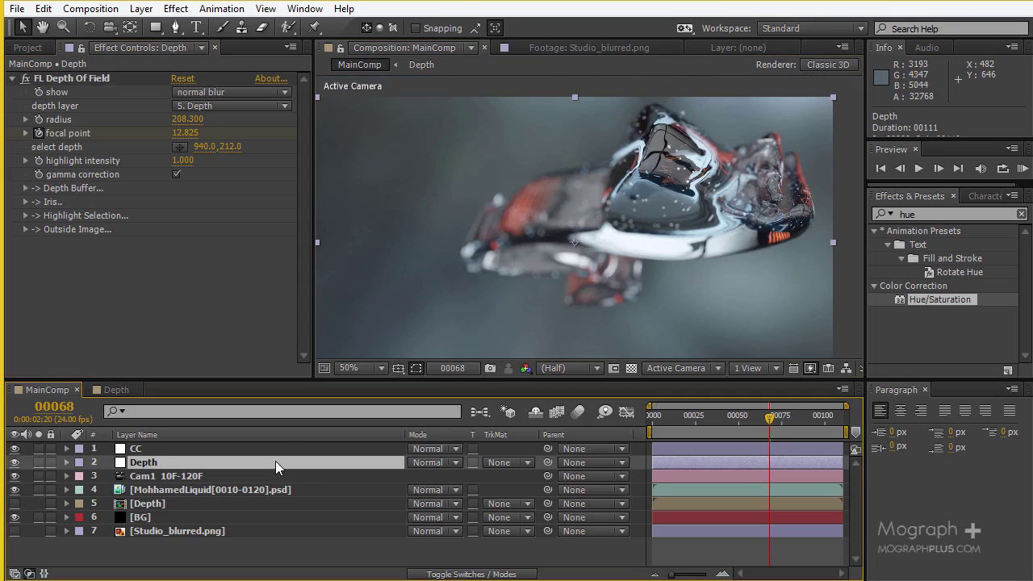
pyautogui.press('u')
pyautogui.moveTo(745, 422); pyautogui.dragTo(753, 422)
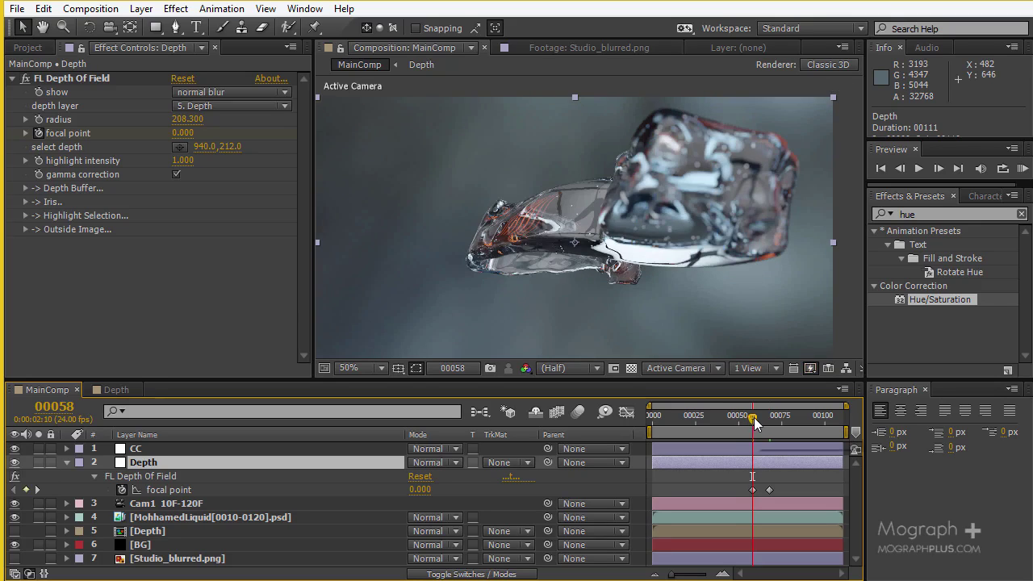
pyautogui.press('k')
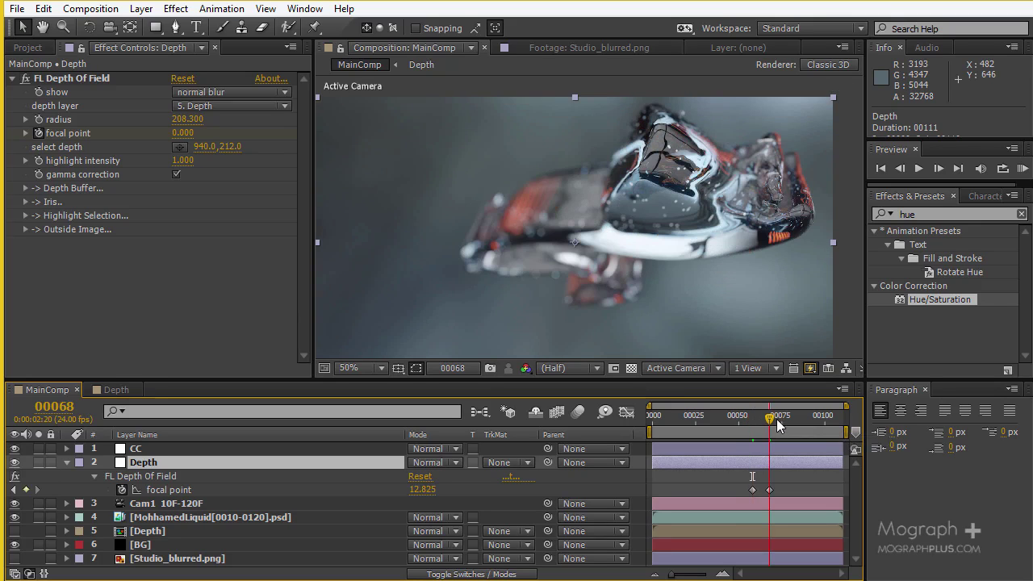
# Set the work area to span the two focal point keyframes, from frame 58 to frame 68
pyautogui.press('j')
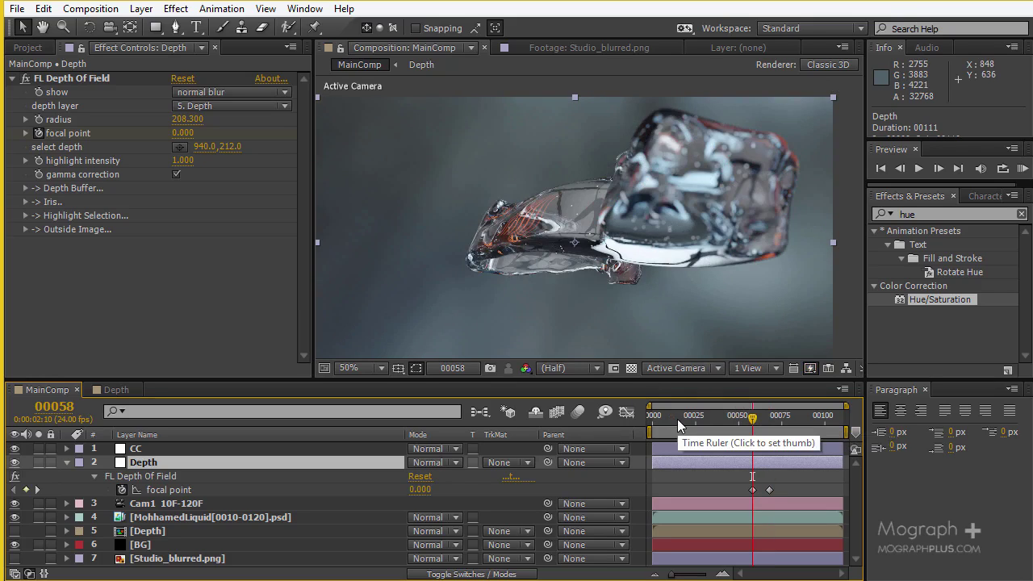
pyautogui.press('b')
pyautogui.click(768, 418)
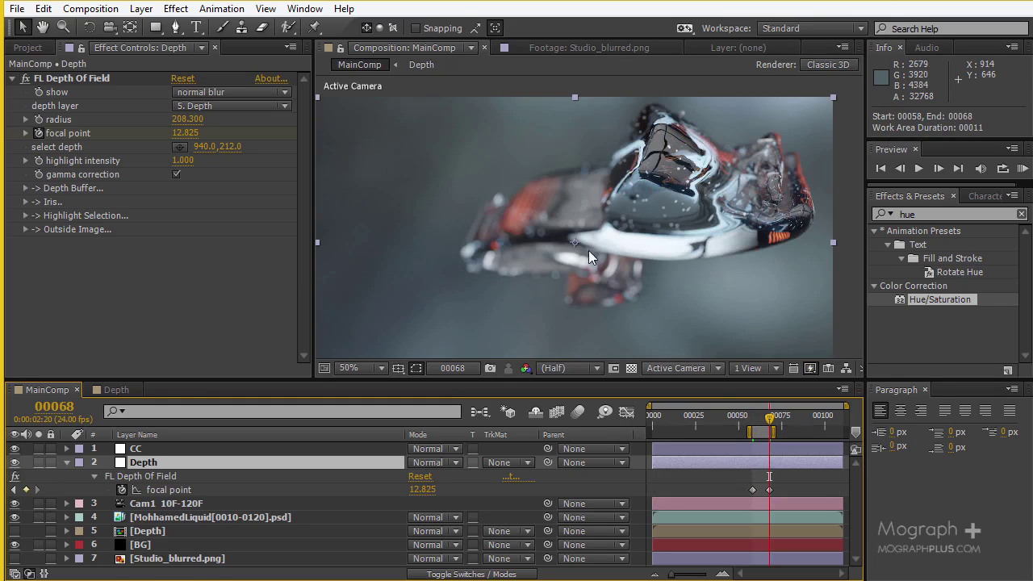
# Preview the focus shift over the work area in an enlarged composition view at 50% zoom, and restore the normal layout
pyautogui.press('`')
pyautogui.scroll(2, 575, 260)
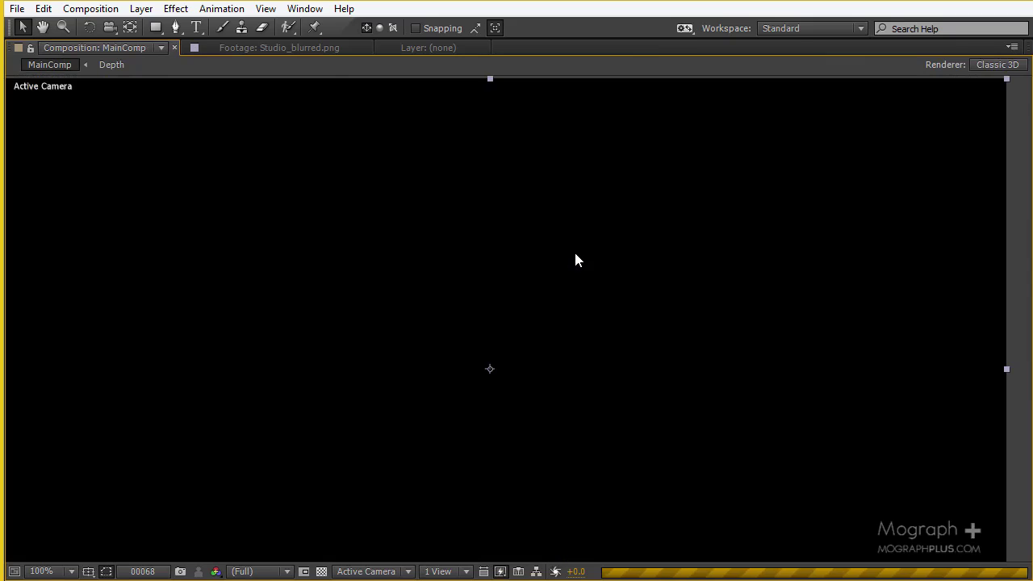
pyautogui.hotkey('shift', '/')
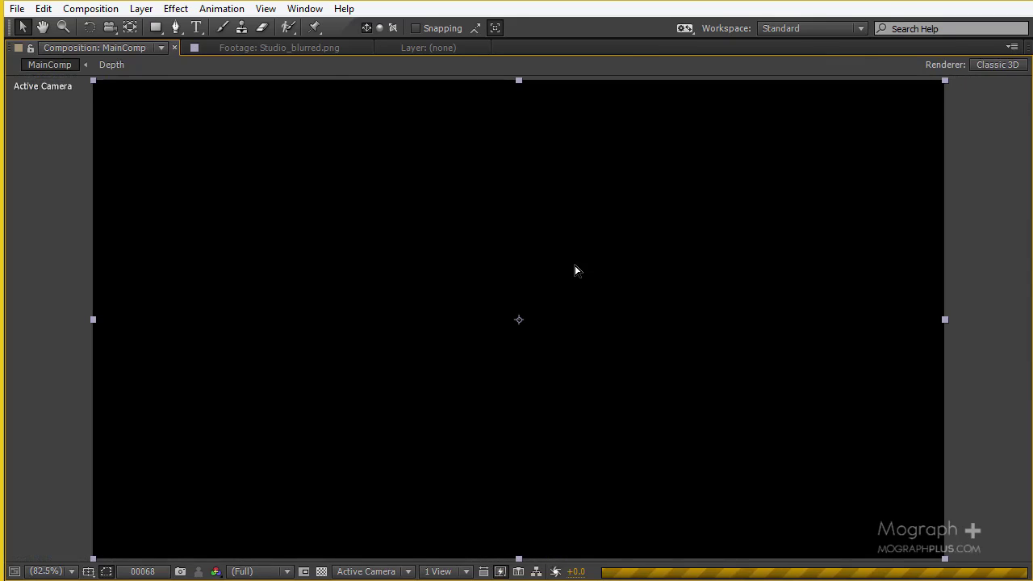
pyautogui.press(',')
pyautogui.press(',')
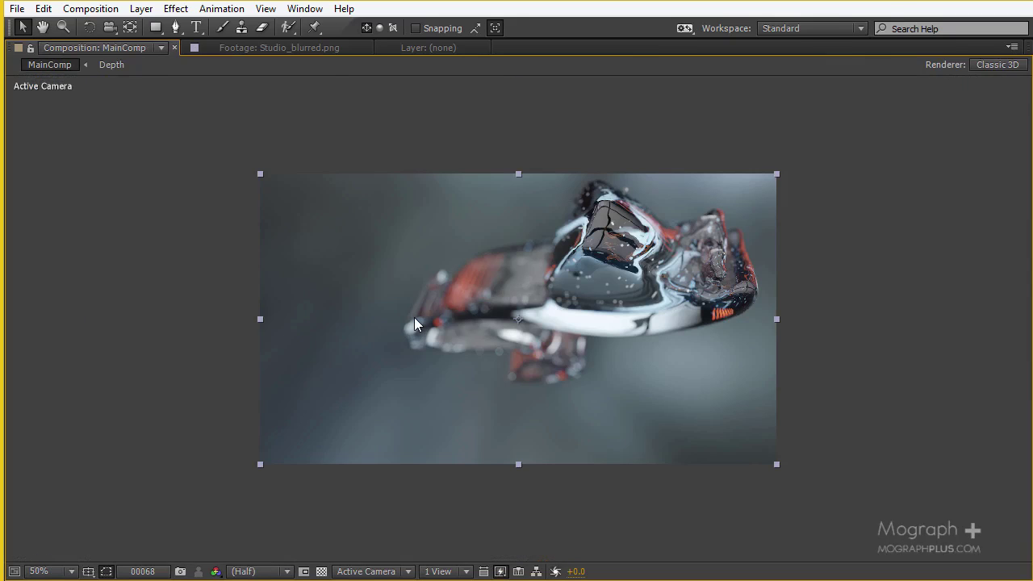
pyautogui.press('KP_0')
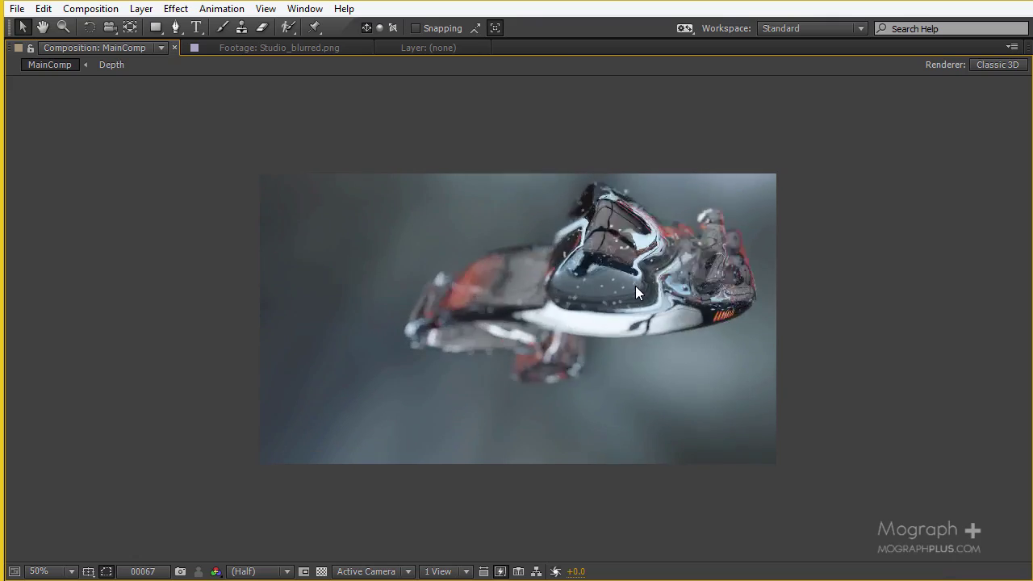
pyautogui.press('space')
pyautogui.press('`')
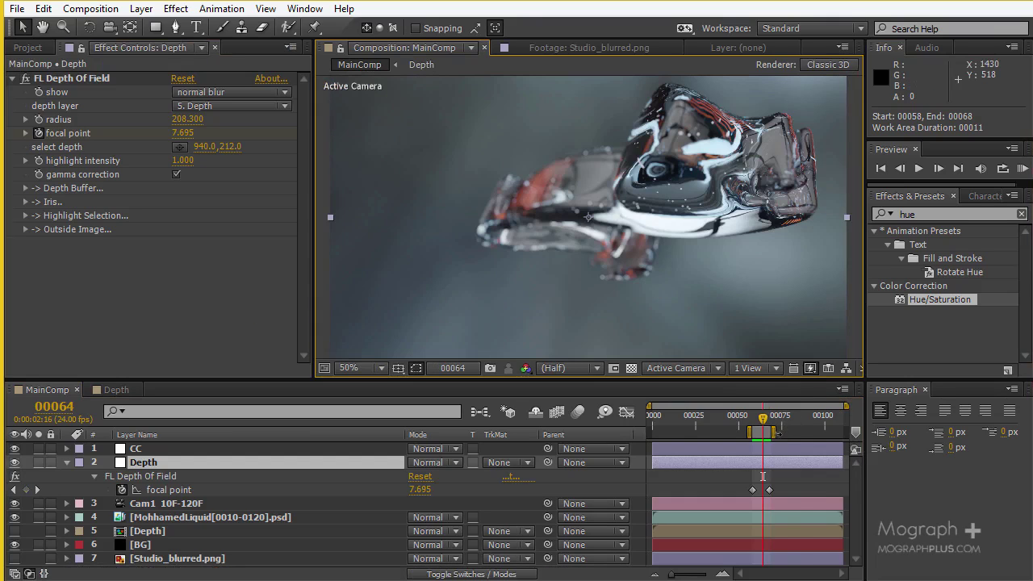
# Extend the work area's end to frame 87, move the second focal point keyframe to frame 87, and check the focus at both ends
pyautogui.moveTo(776, 439); pyautogui.dragTo(806, 436)
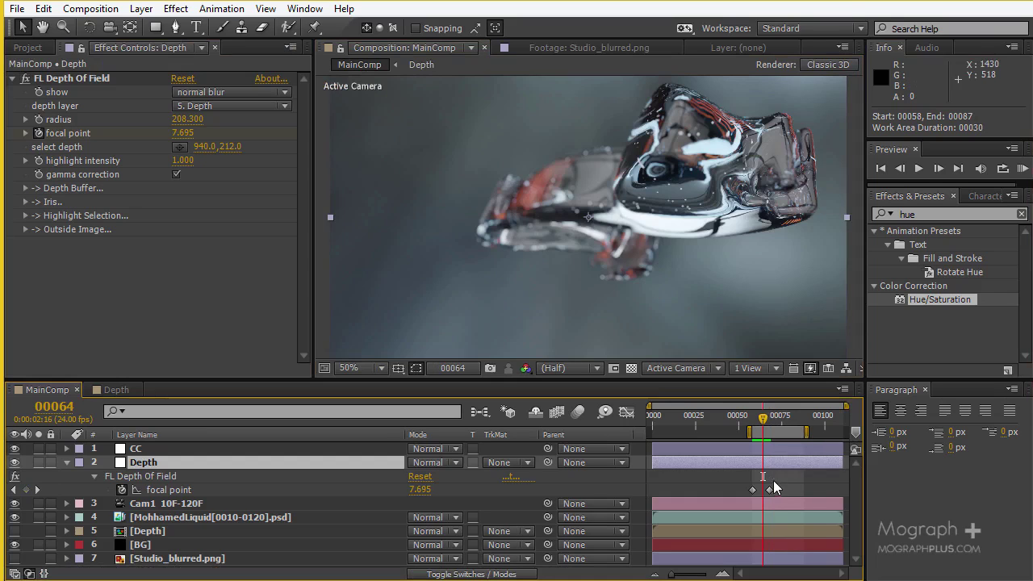
pyautogui.moveTo(771, 490); pyautogui.dragTo(802, 490)
pyautogui.moveTo(765, 420); pyautogui.dragTo(754, 419)
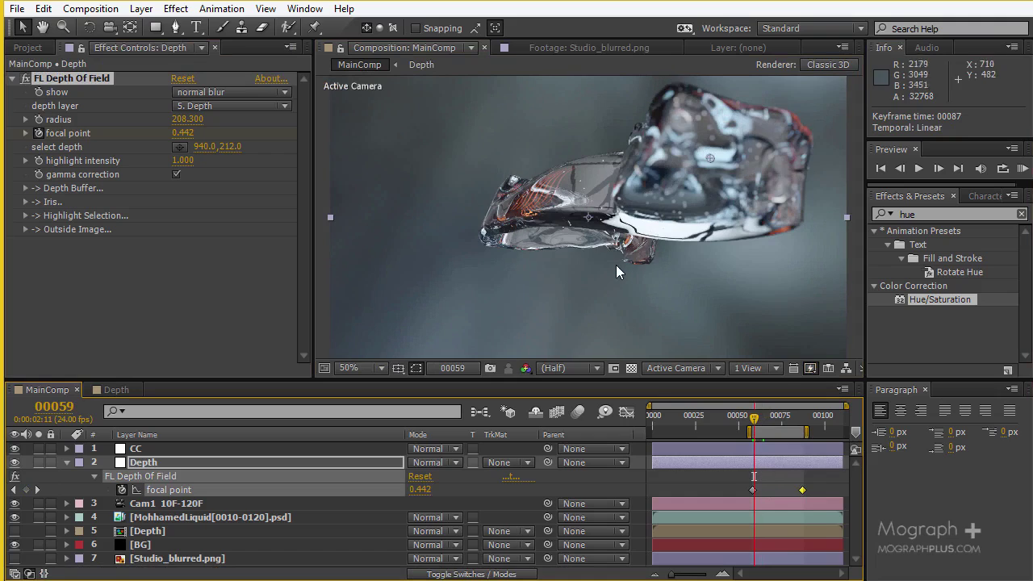
pyautogui.click(802, 418)
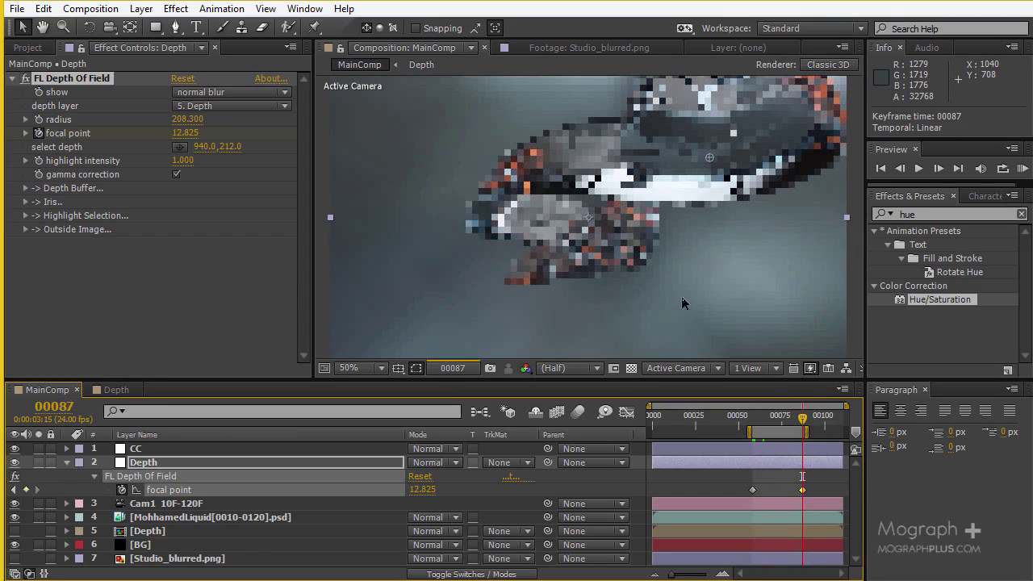
# Preview the slower focus shift from frame 58 in an enlarged composition view, and restore the normal layout
pyautogui.click(752, 426)
pyautogui.press('`')
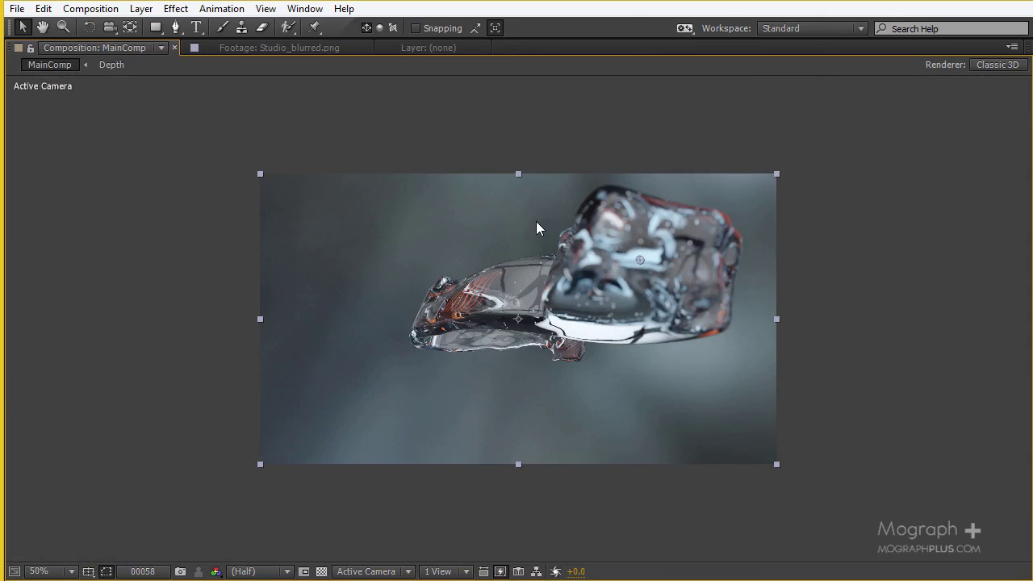
pyautogui.press('space')
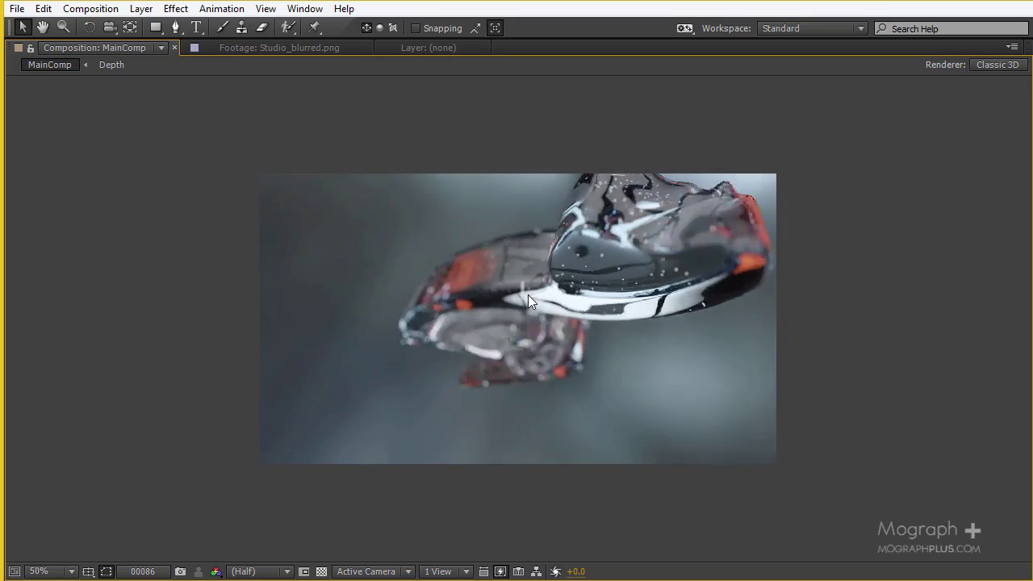
pyautogui.press('space')
pyautogui.press('`')
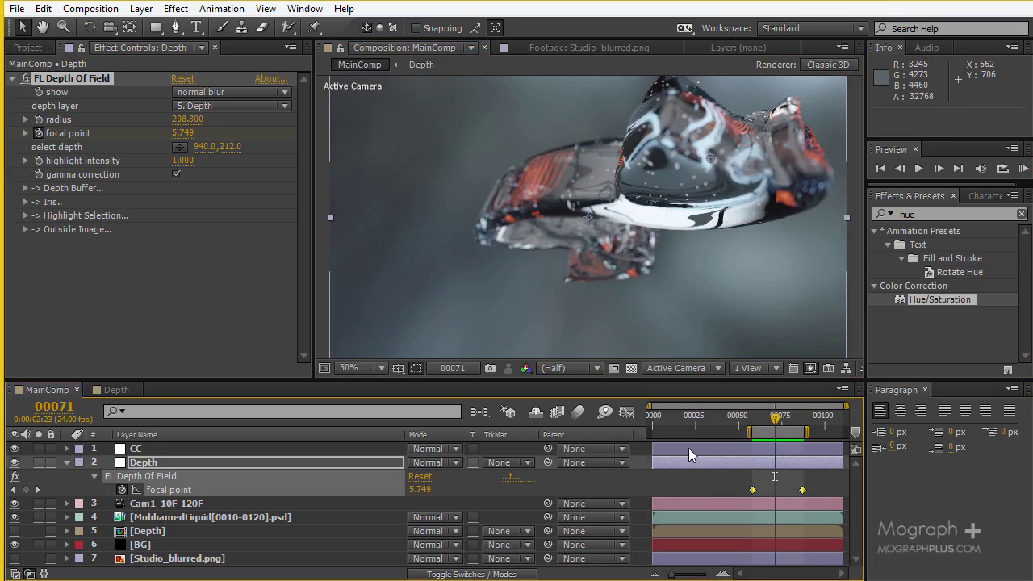
# Delete both focal point keyframes and pick the focus depth on the smaller, farther liquid piece at 446, 350
pyautogui.press('Delete')
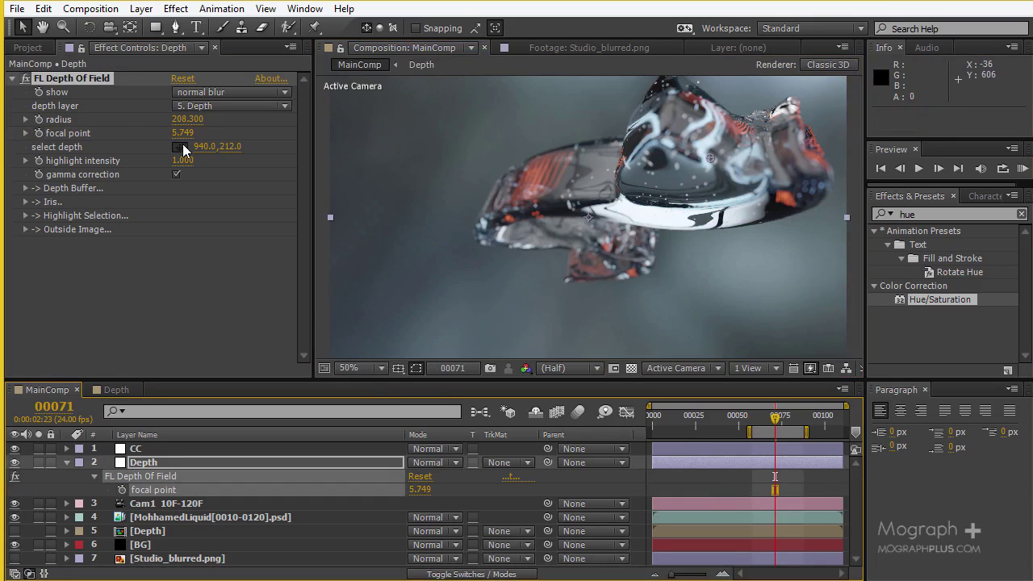
pyautogui.click(184, 150)
pyautogui.click(511, 214)
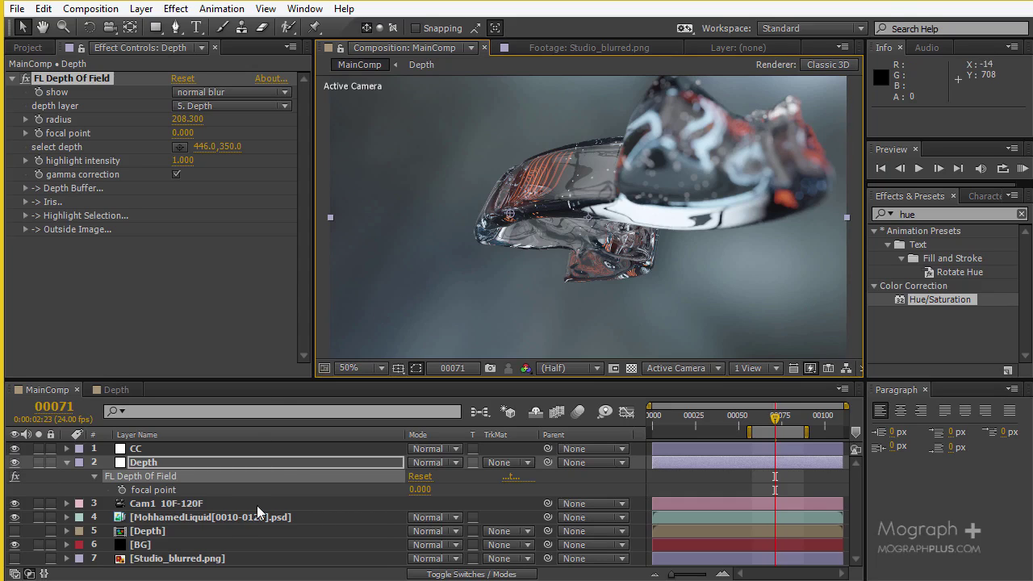
pyautogui.click(478, 305)
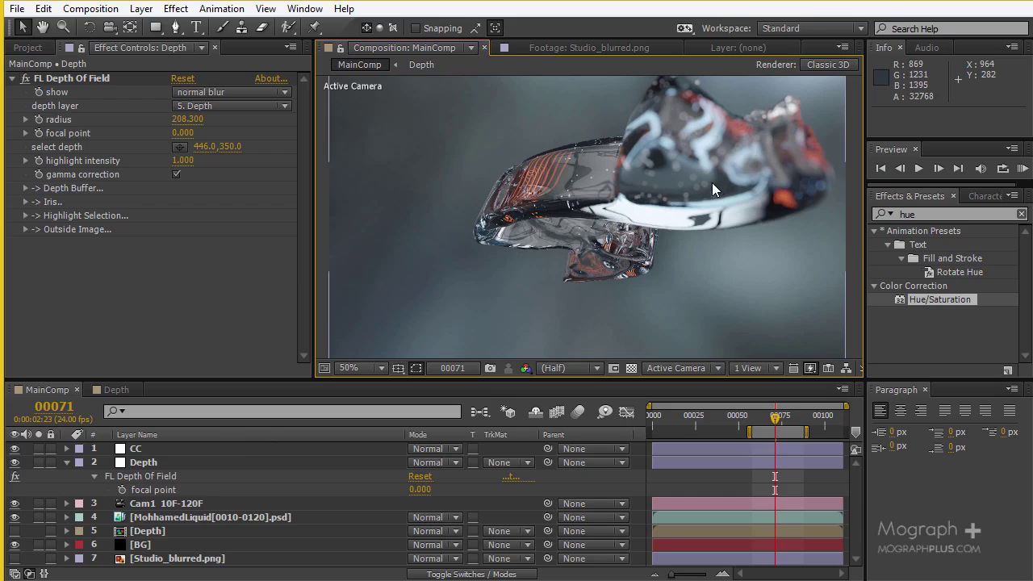
# Look at the Depth composition with its Curves-adjusted depth pass, and return to MainComp
pyautogui.moveTo(689, 188); pyautogui.dragTo(645, 220)
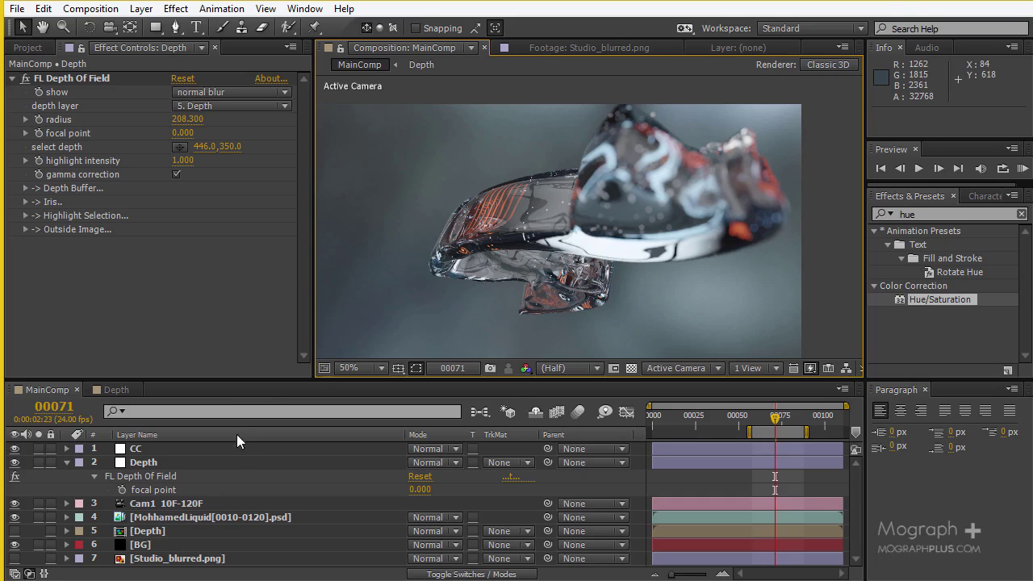
pyautogui.click(116, 390)
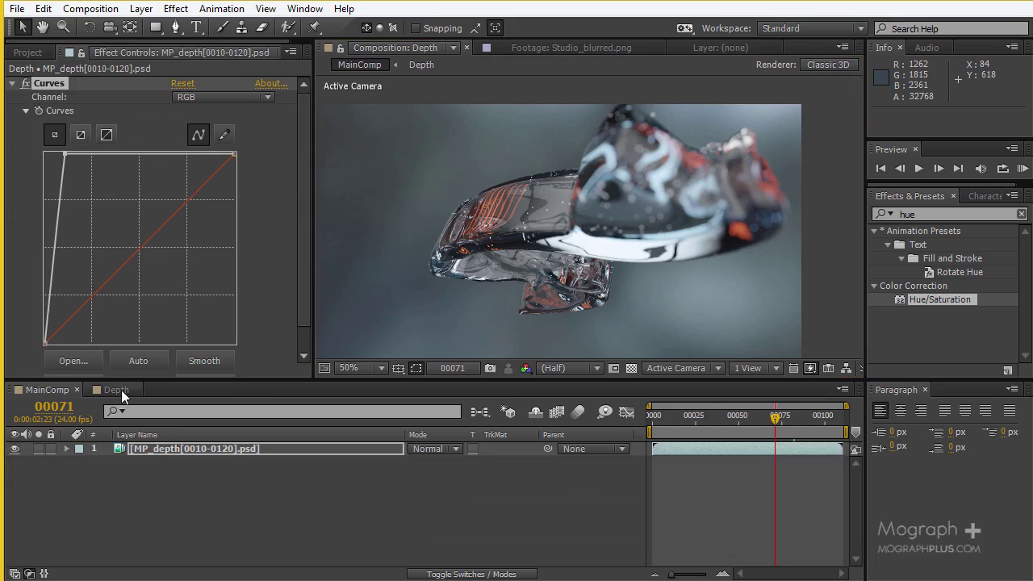
pyautogui.click(45, 389)
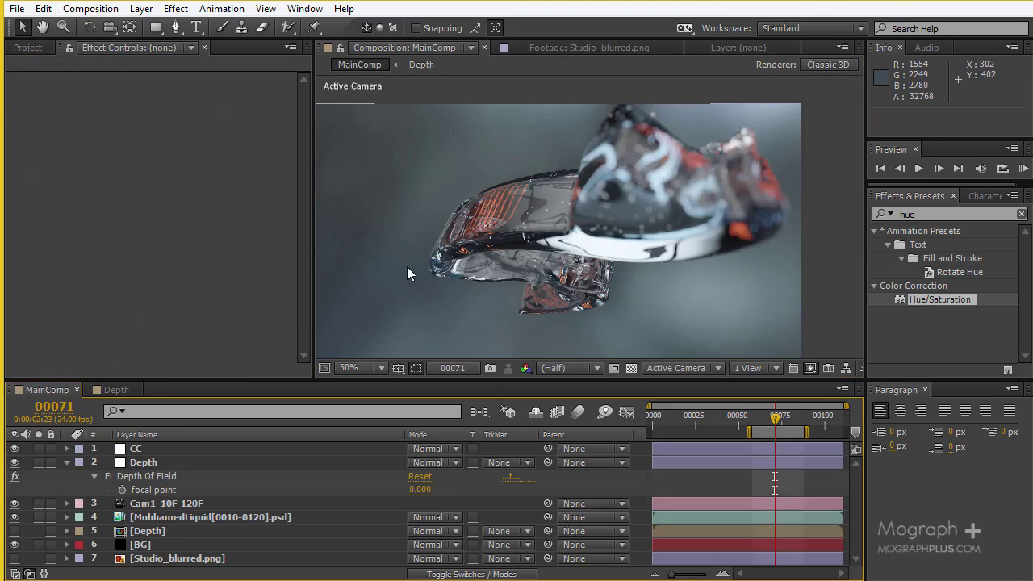